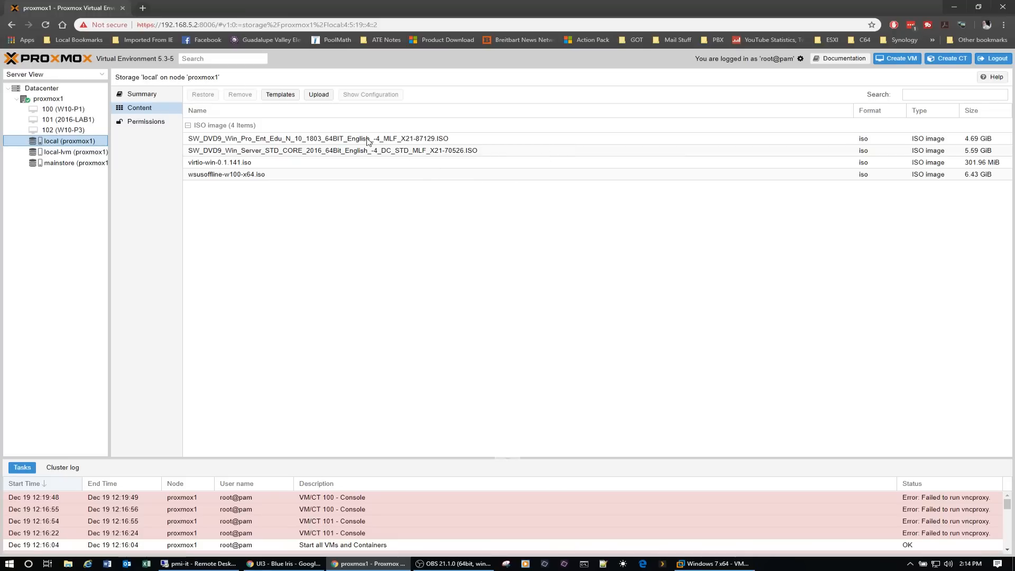
- Upload the ISO image en_windows_7_ultimate_x64_dvd.iso from the Work (D:) drive to the local storage on proxmox1
click(318, 95)
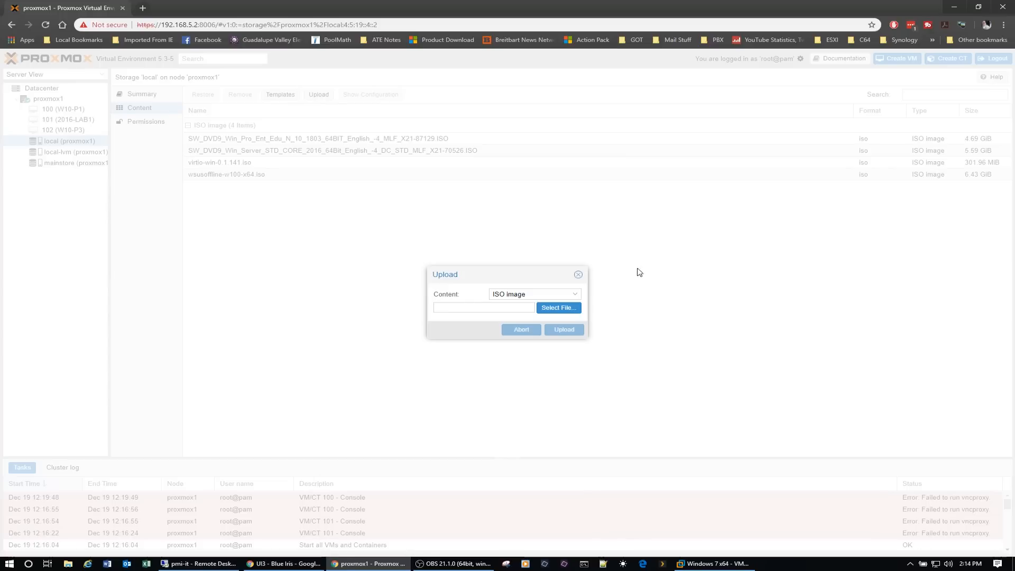
click(558, 310)
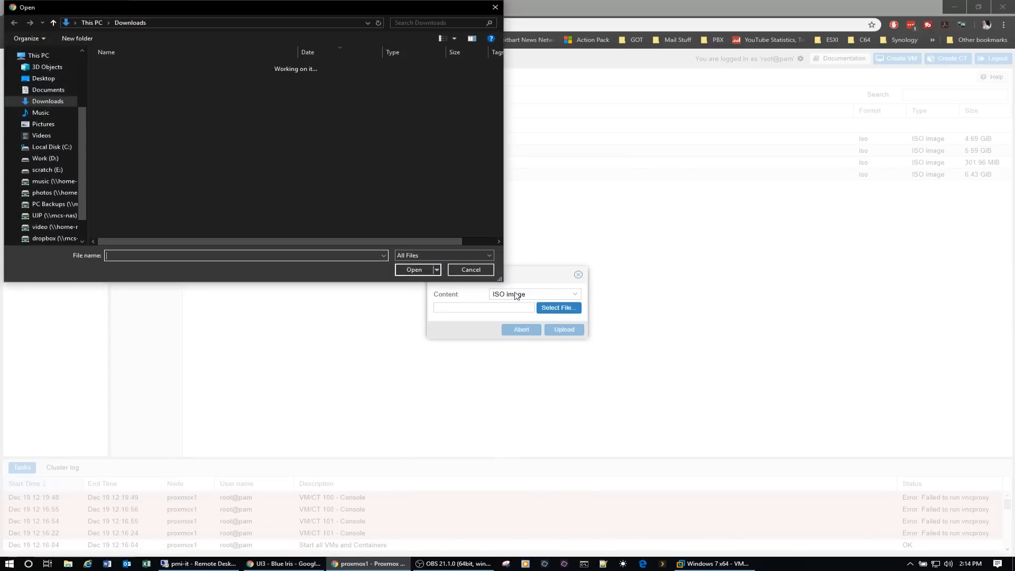
scroll(84, 224, down, 1)
click(79, 214)
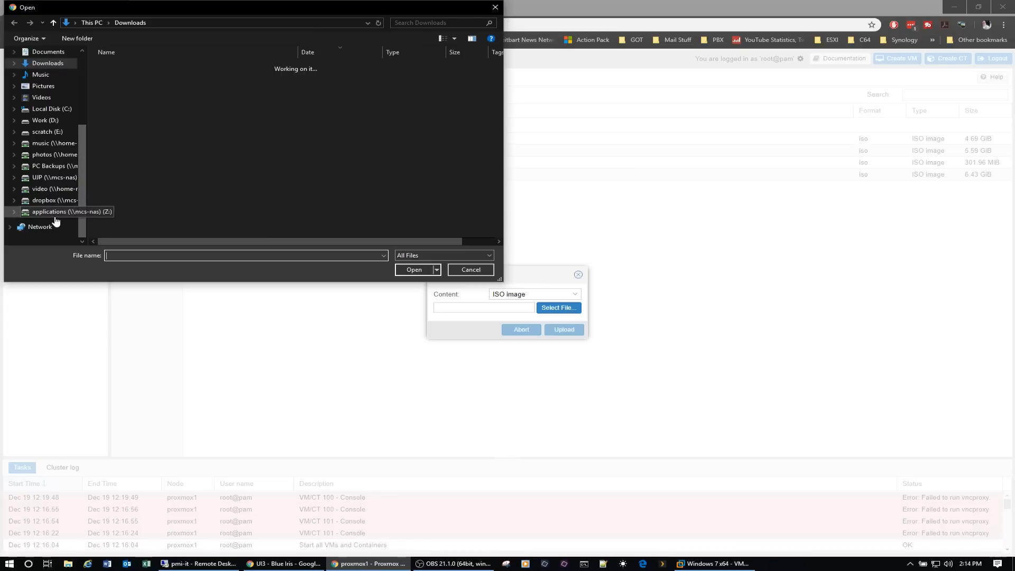
click(47, 120)
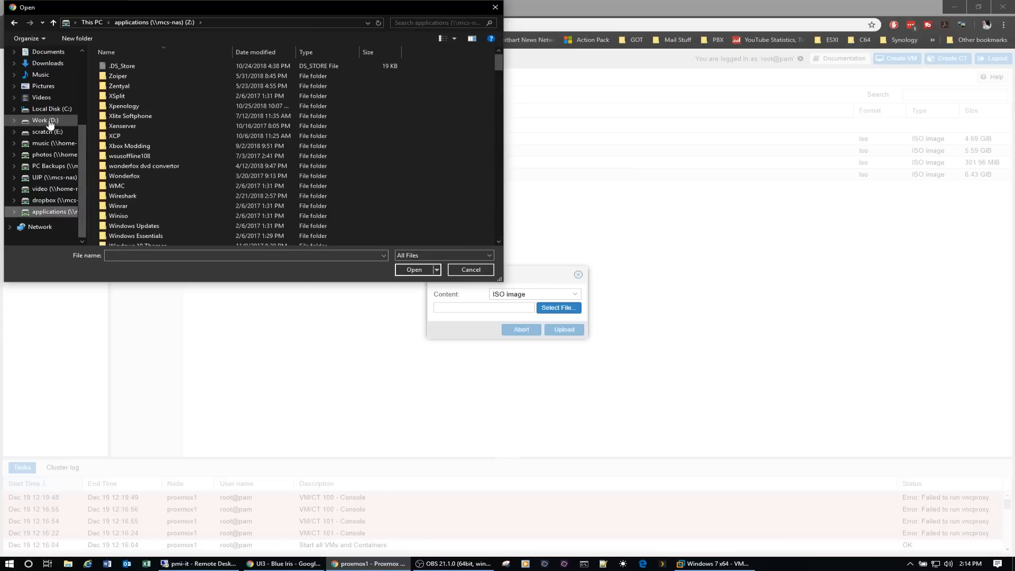
scroll(158, 153, down, 8)
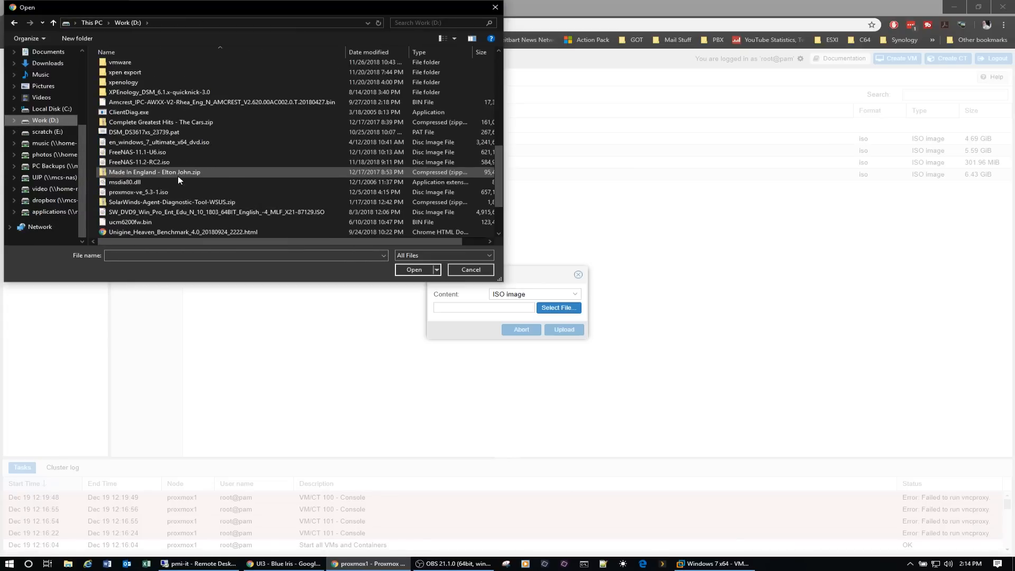
click(139, 142)
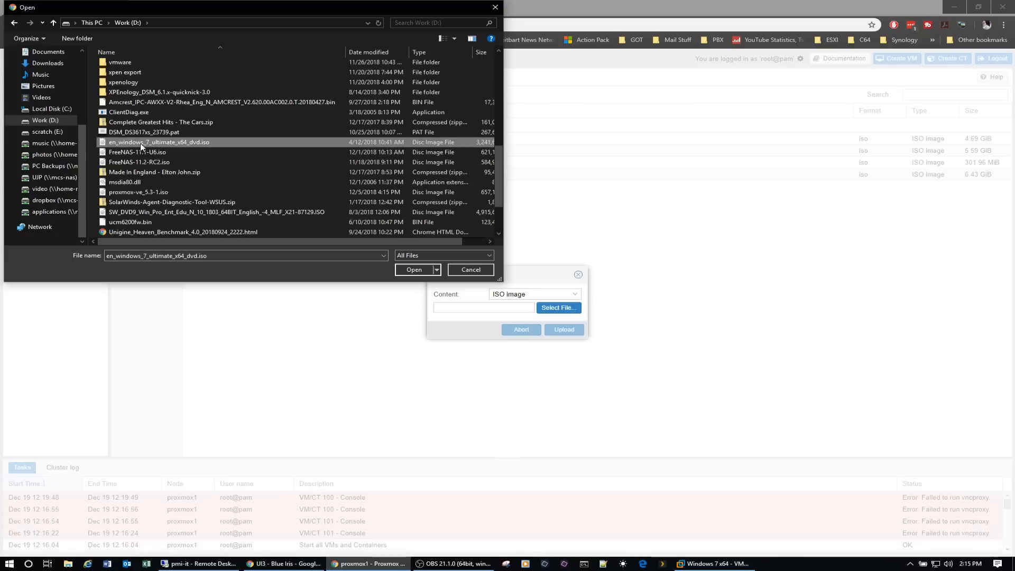
click(414, 270)
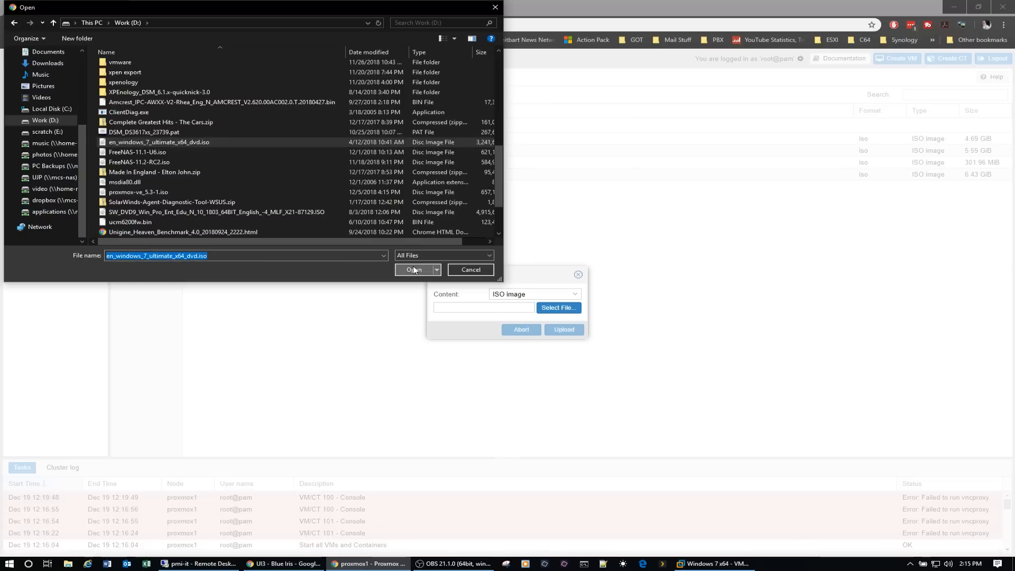
click(574, 330)
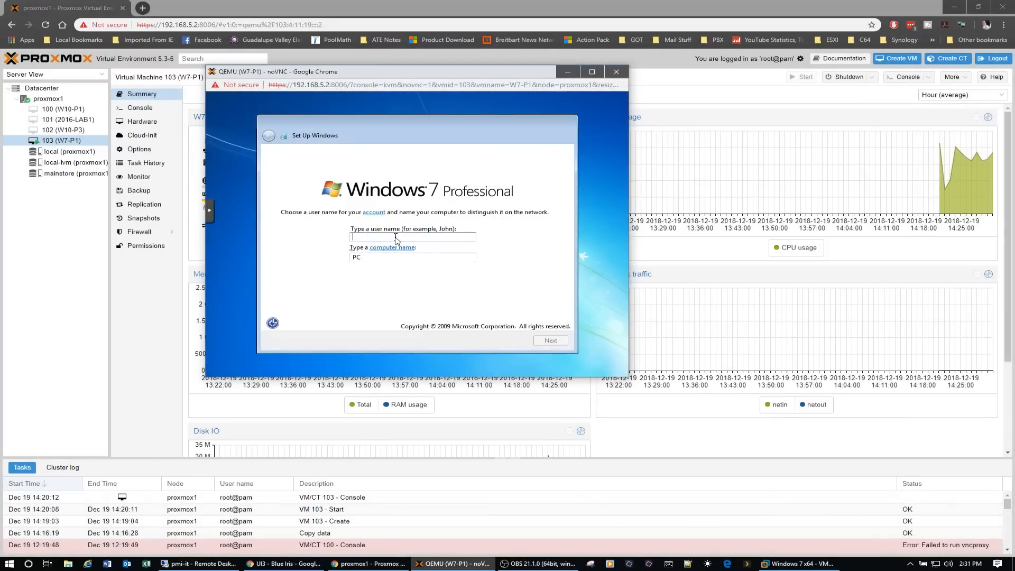
- Enter the account user name in the Windows 7 setup and name the computer W7-P1
text(adama)
key(Tab)
text(5)
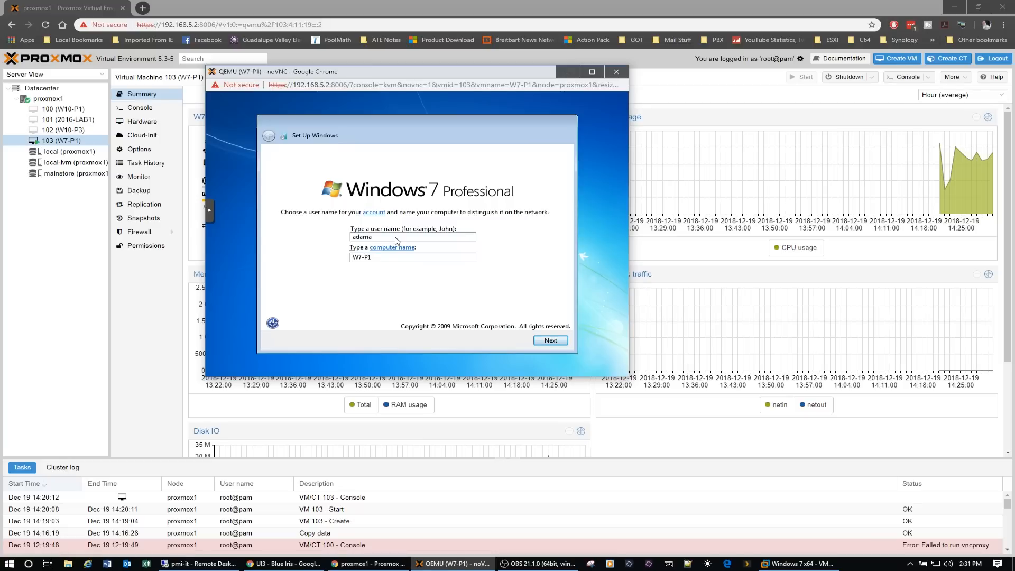
click(551, 340)
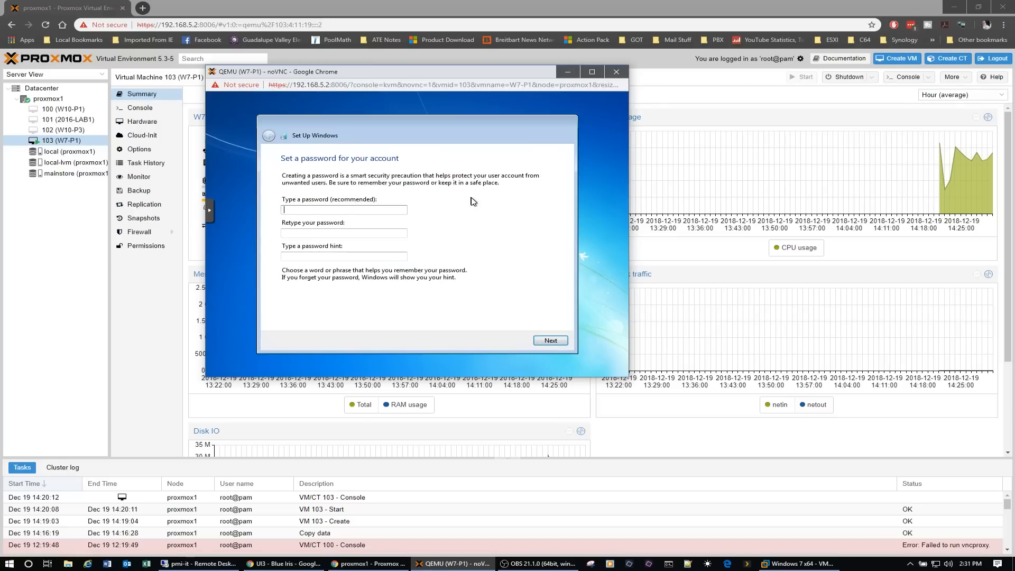
- Enter and confirm the account password, with yki as the password hint
text(123)
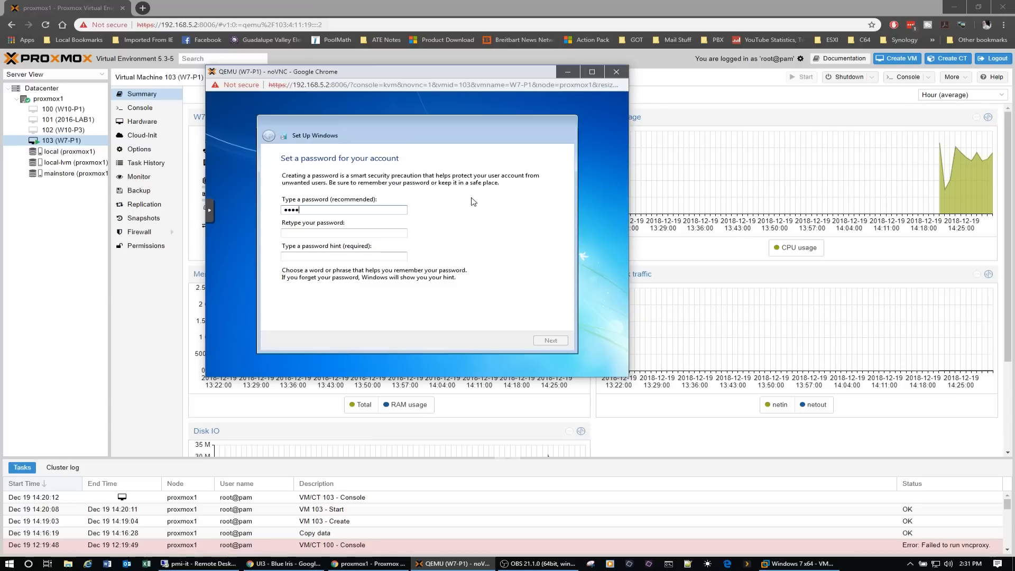
key(Tab)
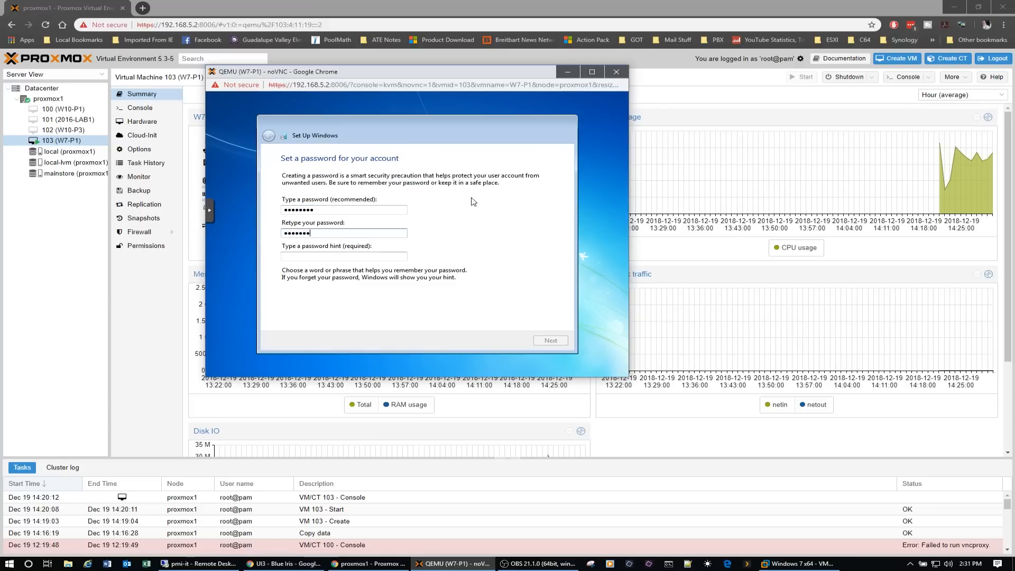
text(yki)
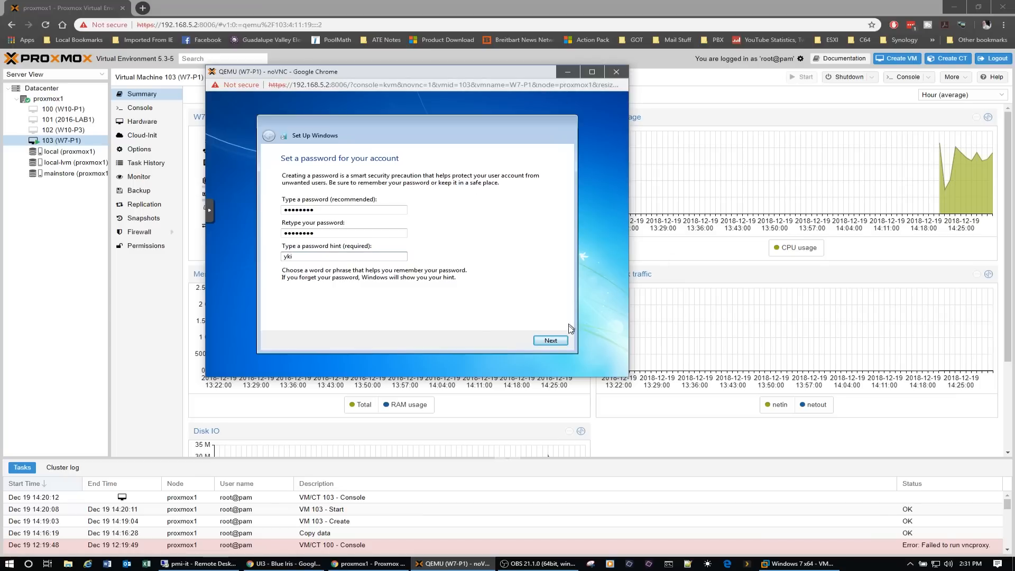
click(557, 340)
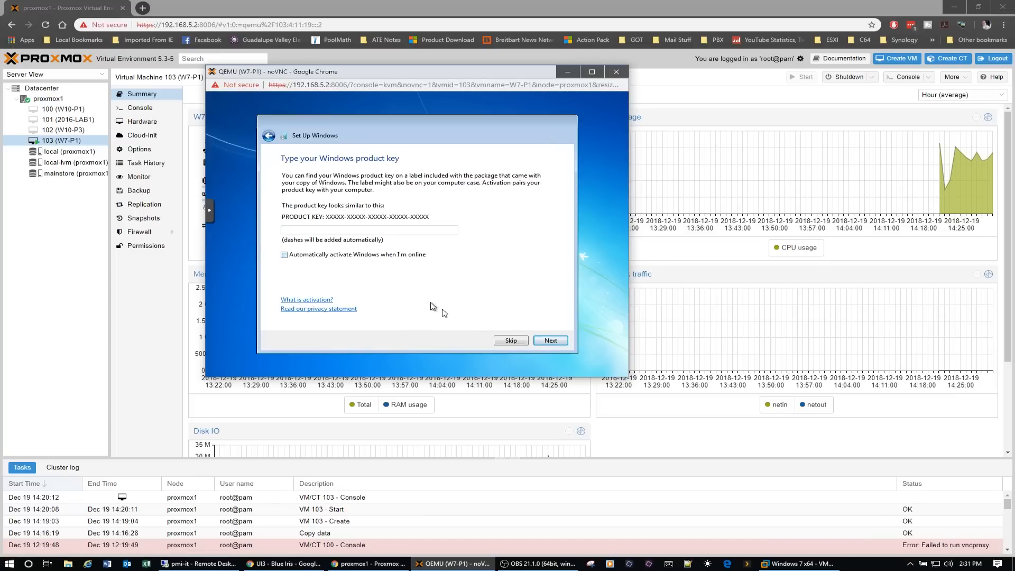
- Skip the Windows product key and choose Ask me later for automatic updates
click(511, 341)
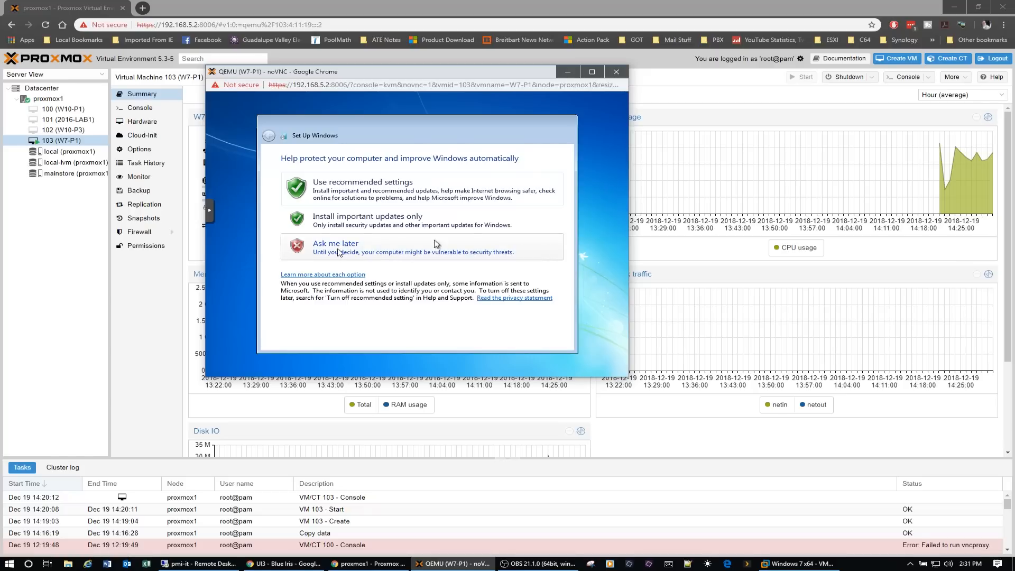
click(353, 252)
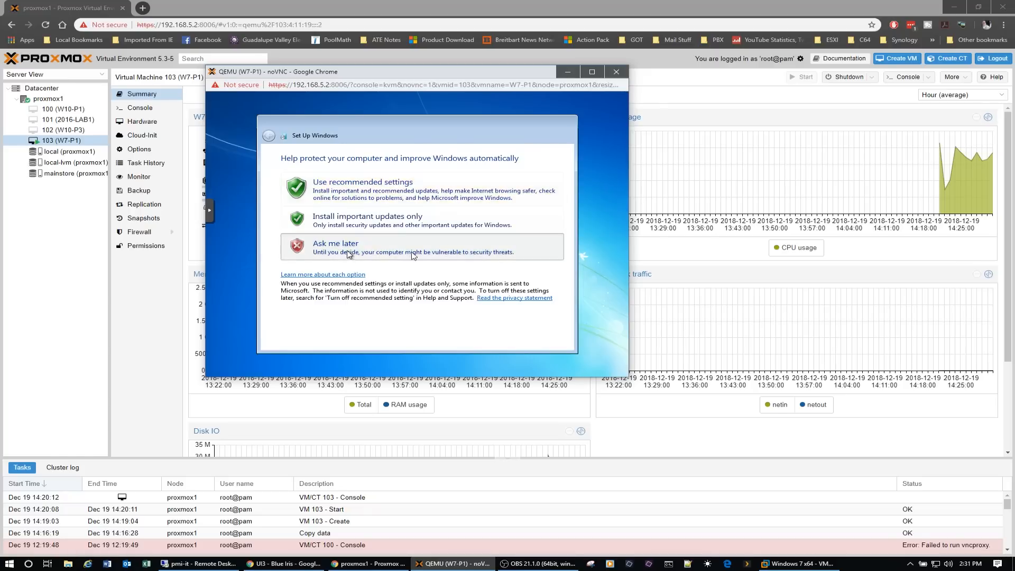
- Set the time zone to (UTC-06:00) Central Time (US & Canada) and continue the Windows setup
click(474, 189)
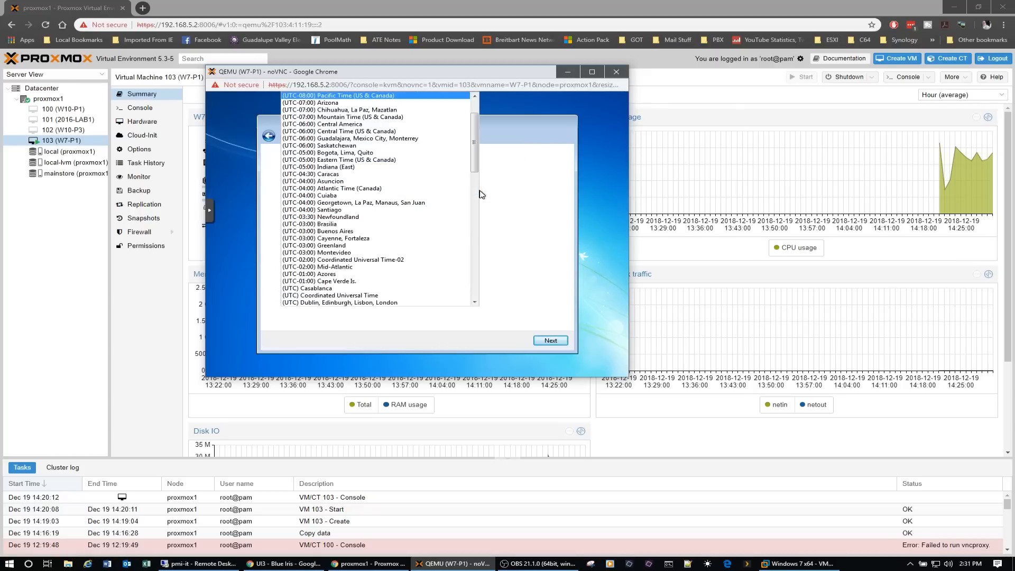
click(384, 132)
click(550, 340)
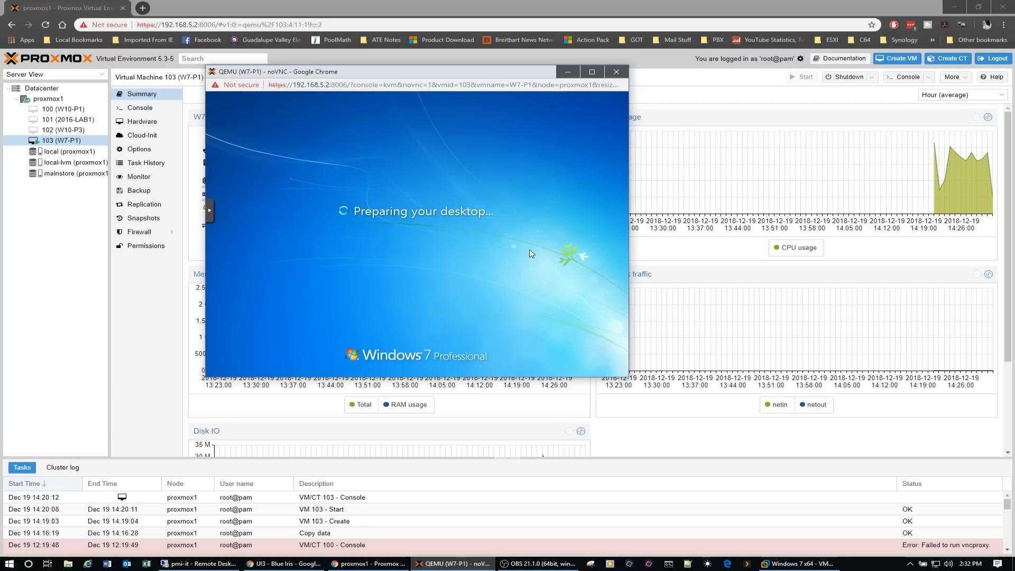
- Open Device Manager in the Windows 7 guest from the computer's system properties and check its Processors category
drag(443, 72, 471, 81)
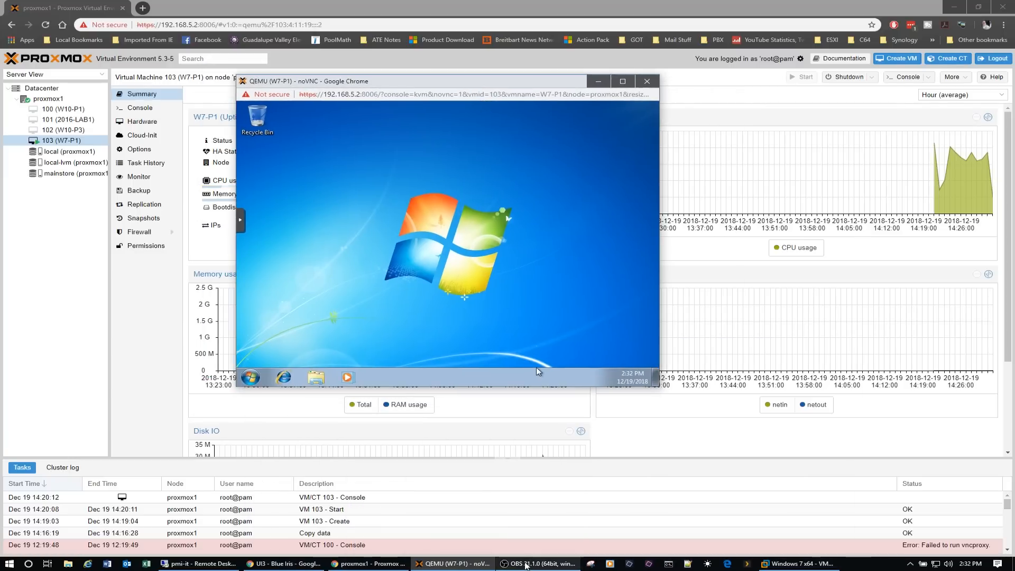
mouse_move(525, 564)
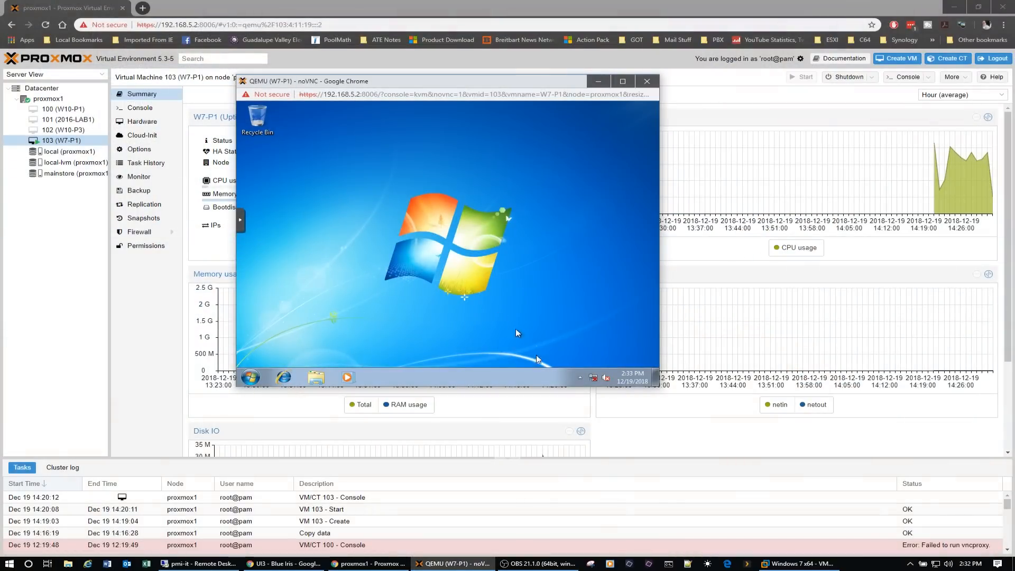
mouse_move(596, 382)
click(315, 377)
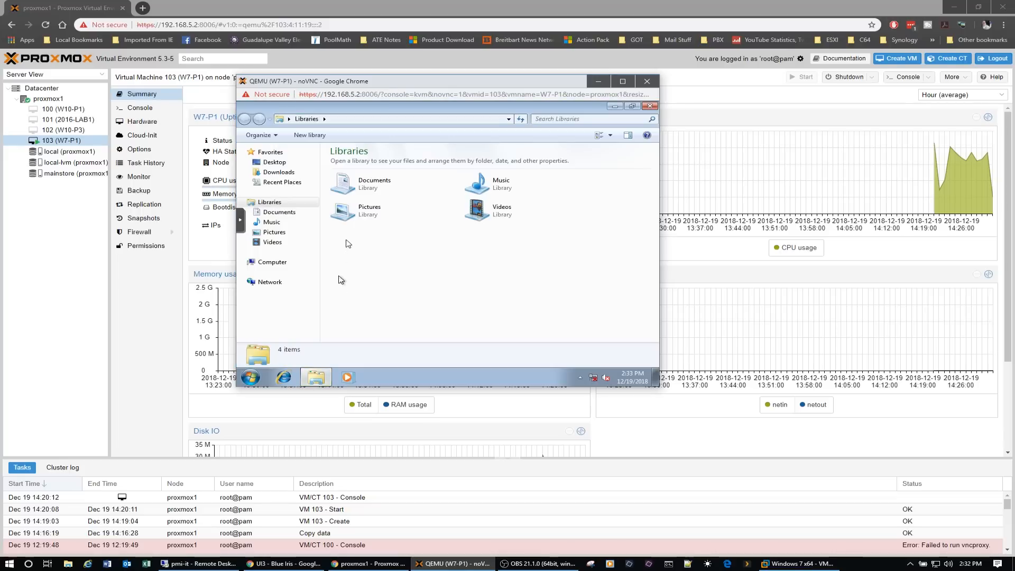
right_click(271, 262)
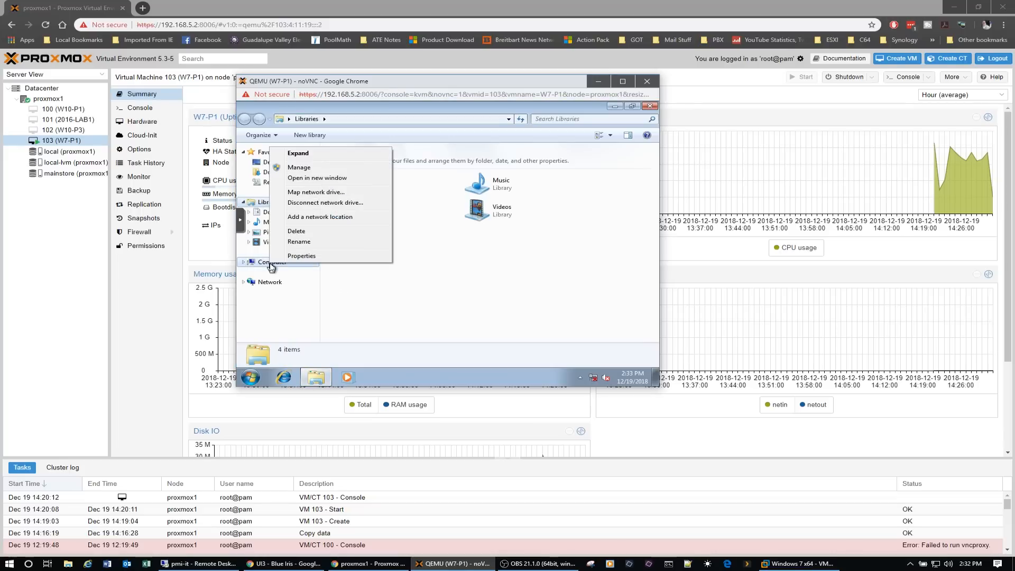
click(301, 256)
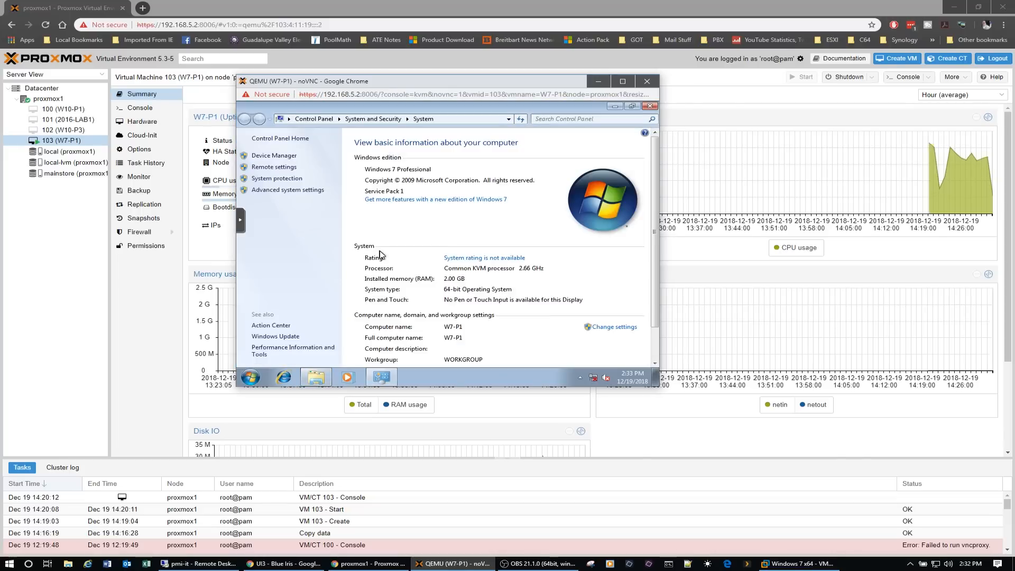
click(281, 158)
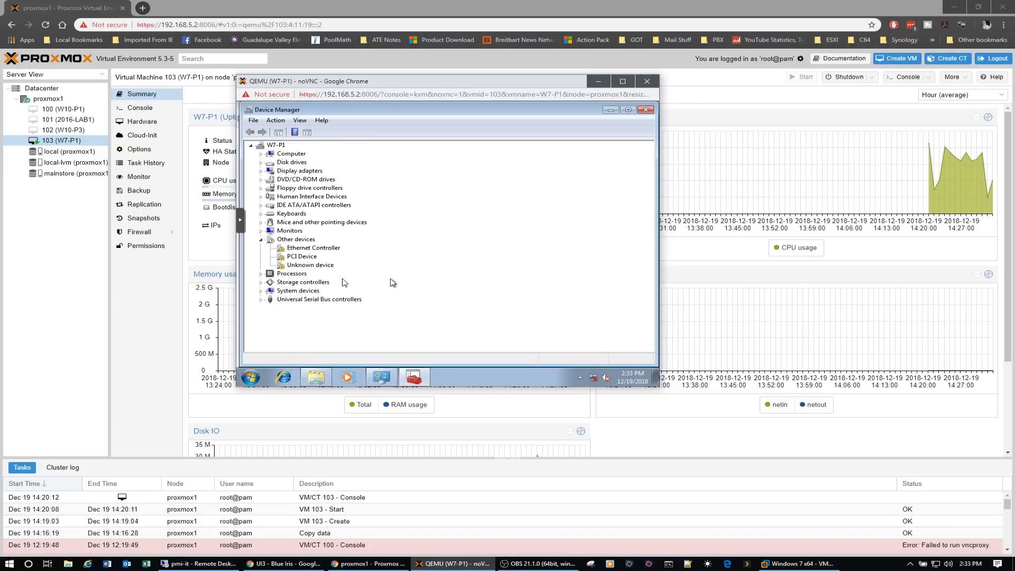
click(260, 274)
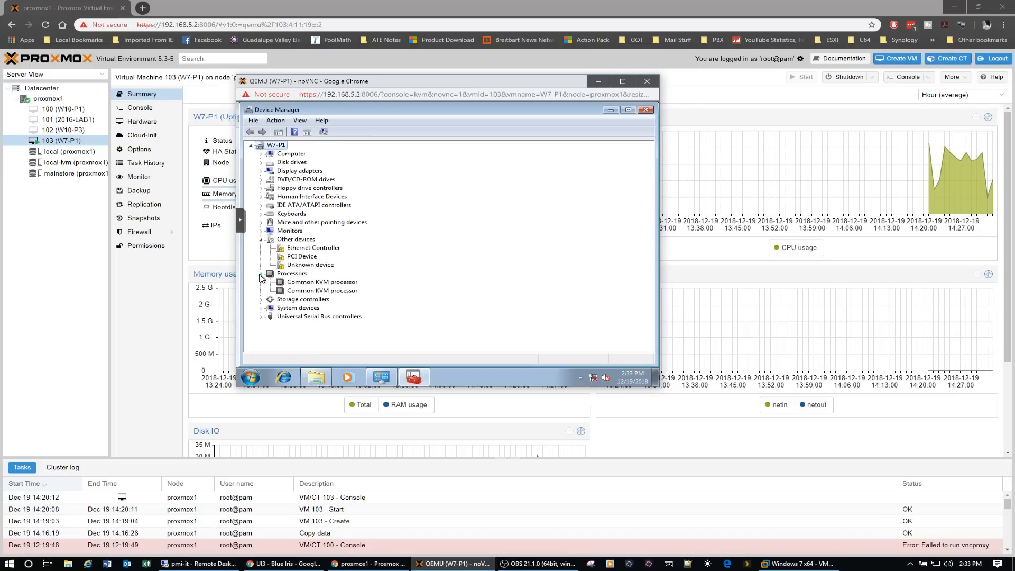
click(261, 275)
- Try to update the Unknown device's driver by searching CD Drive (D:) virtio-win-0.1.1 including subfolders
click(297, 266)
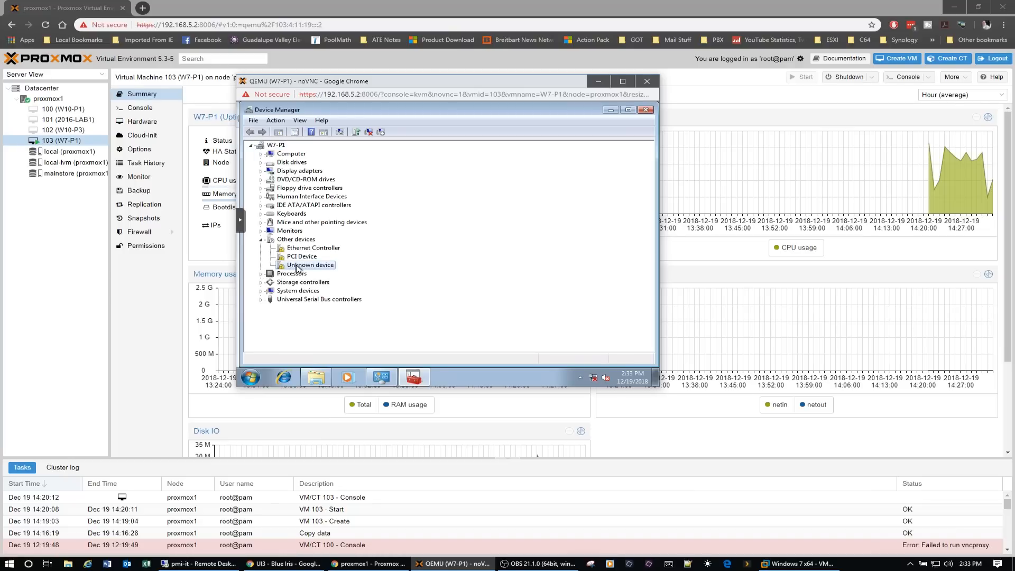
right_click(296, 268)
click(325, 272)
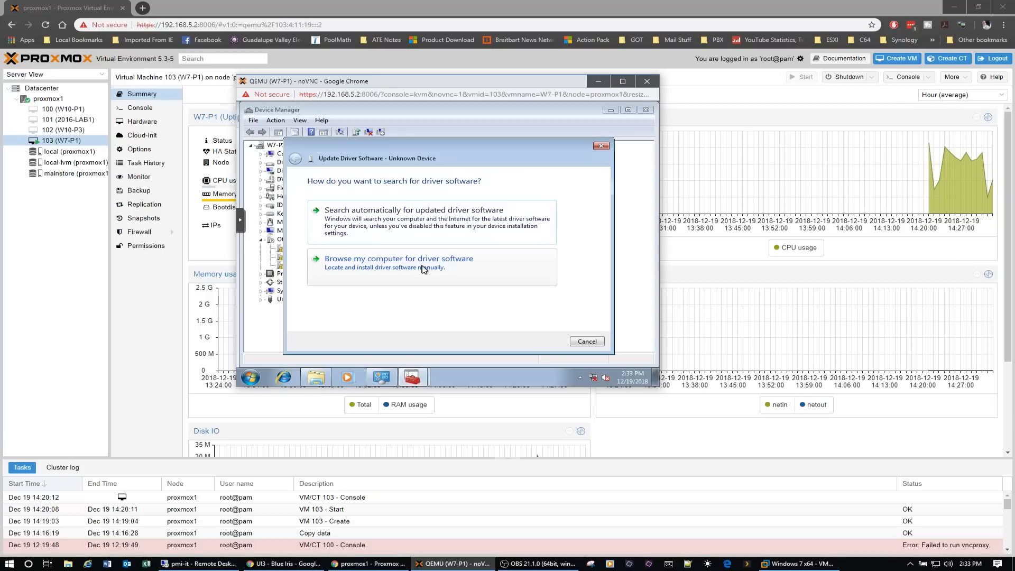
click(423, 270)
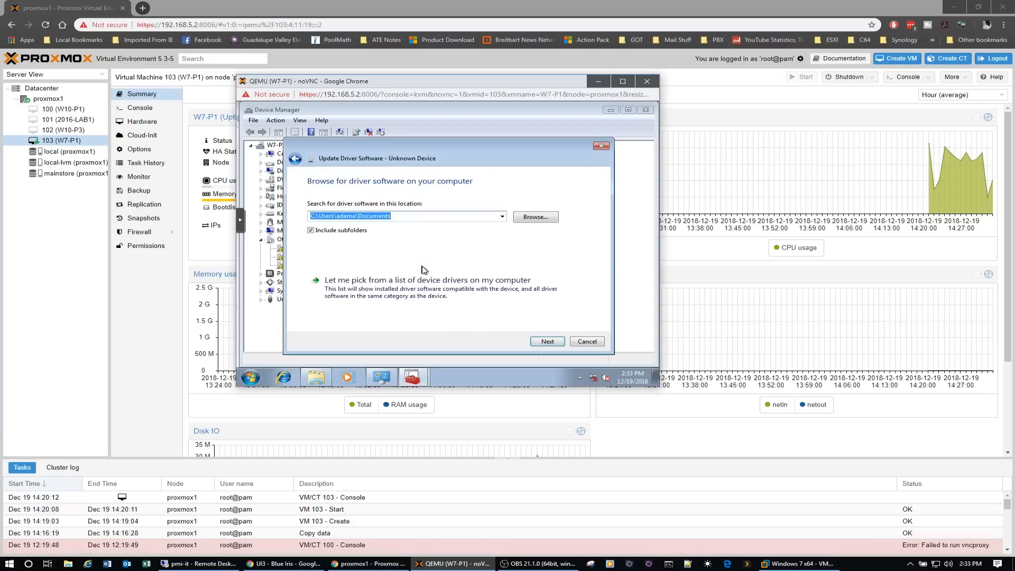
click(538, 221)
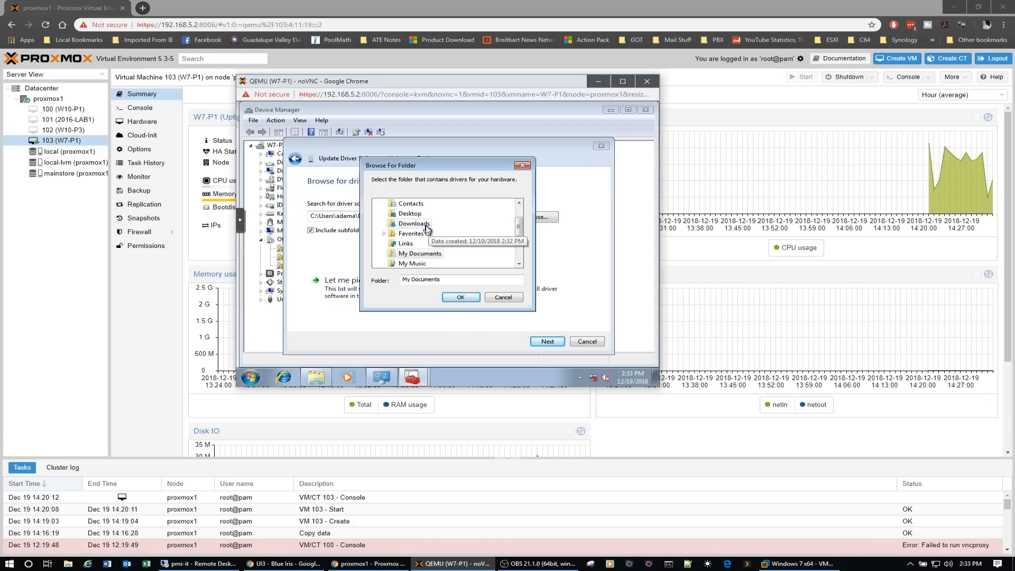
drag(522, 218, 520, 212)
click(402, 223)
click(379, 223)
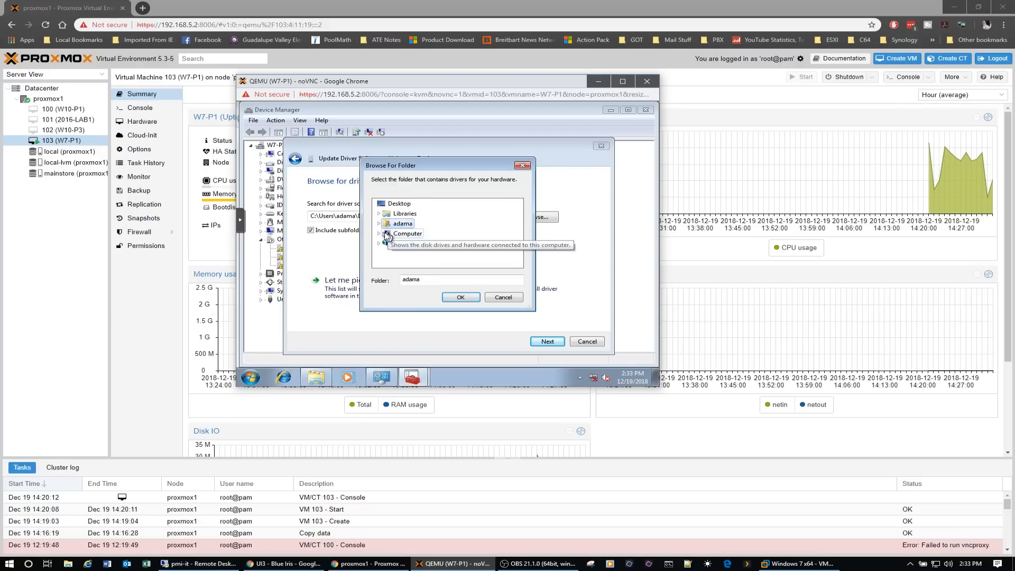
click(379, 233)
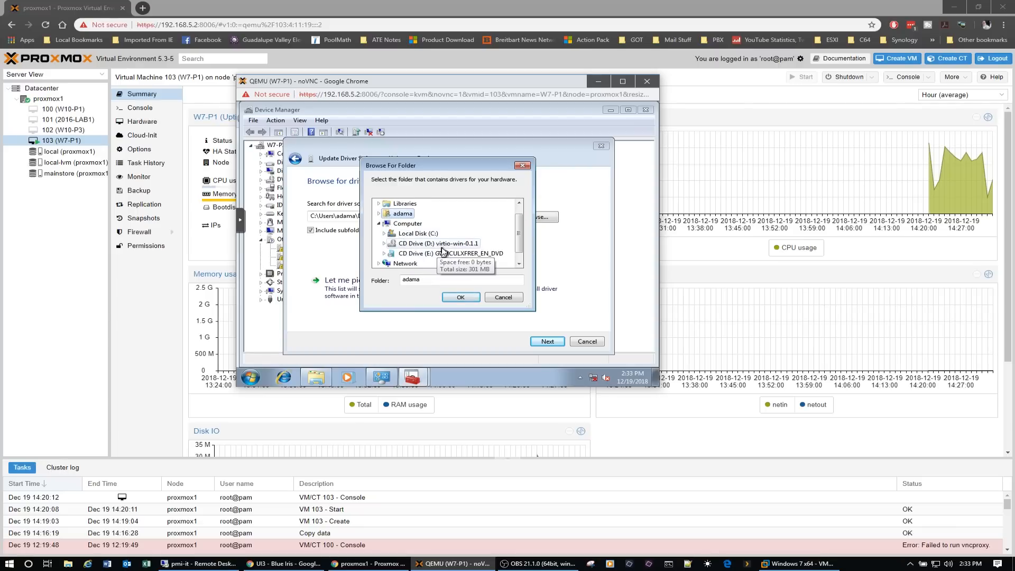
double_click(435, 244)
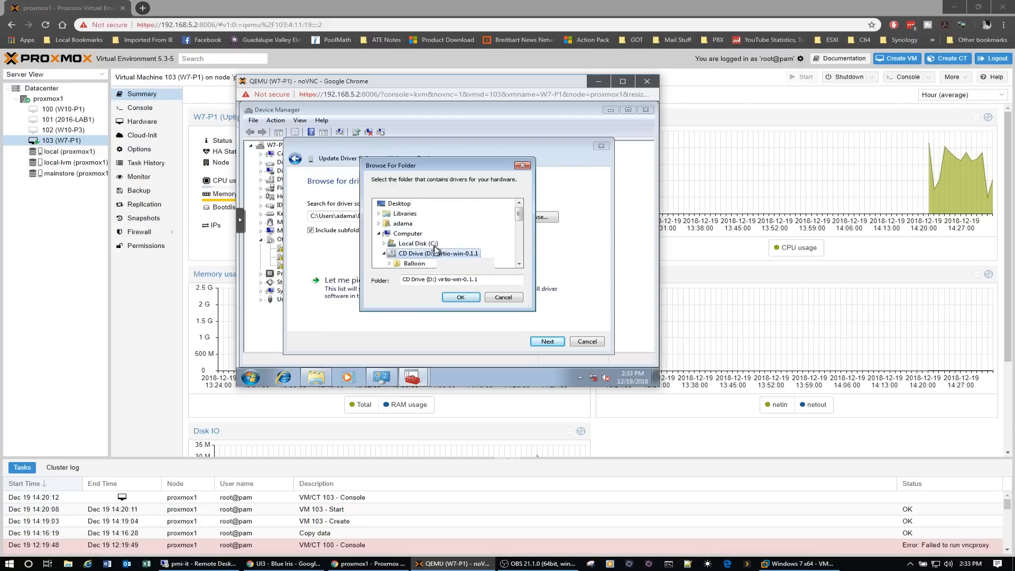
click(461, 297)
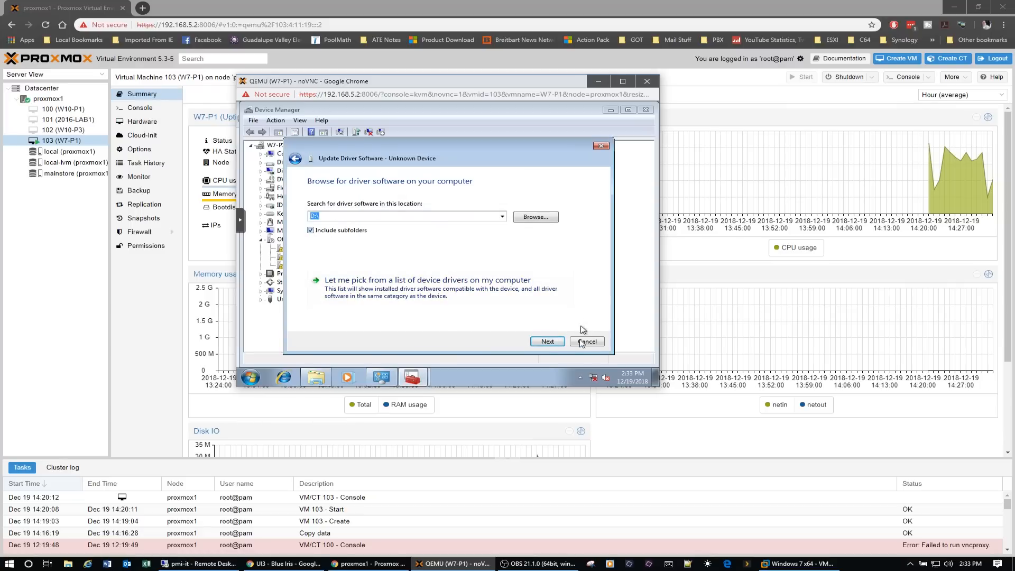
click(547, 341)
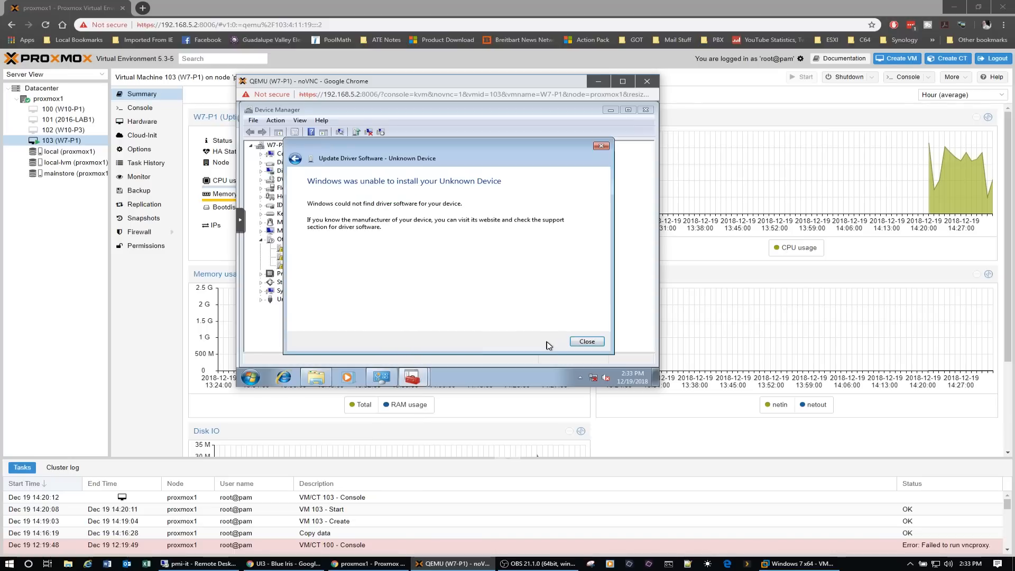
click(585, 342)
- Update the PCI Device's driver from D:\ including subfolders, installing the VirtIO Balloon Driver, and collapse the System devices category
click(303, 257)
right_click(303, 256)
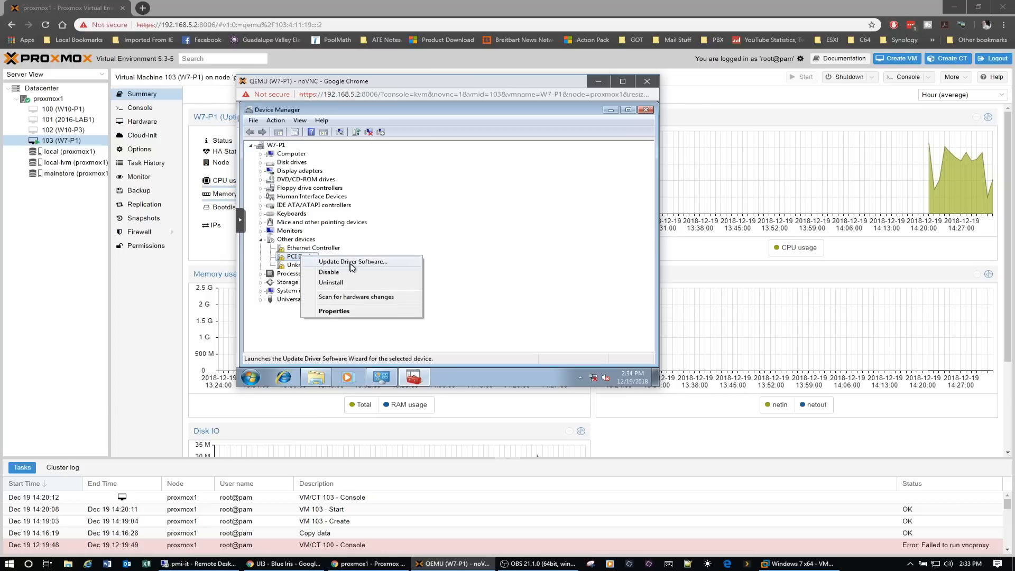
click(352, 263)
click(413, 268)
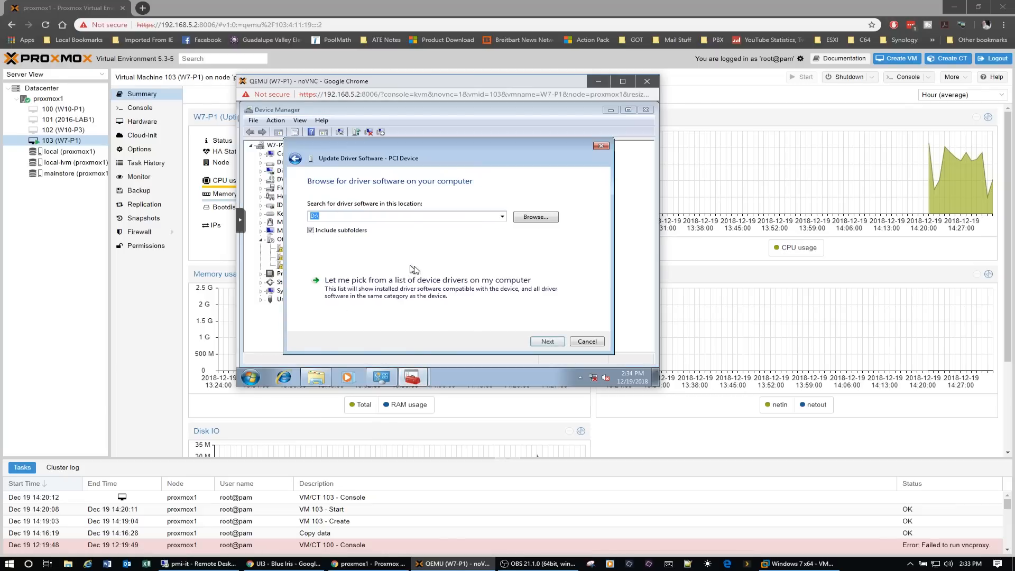
click(548, 342)
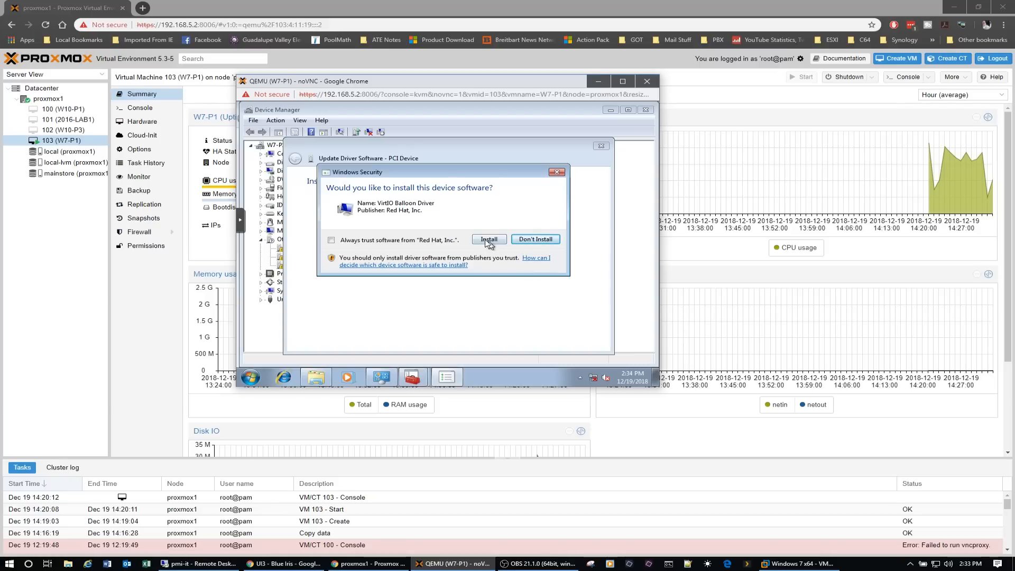
click(488, 241)
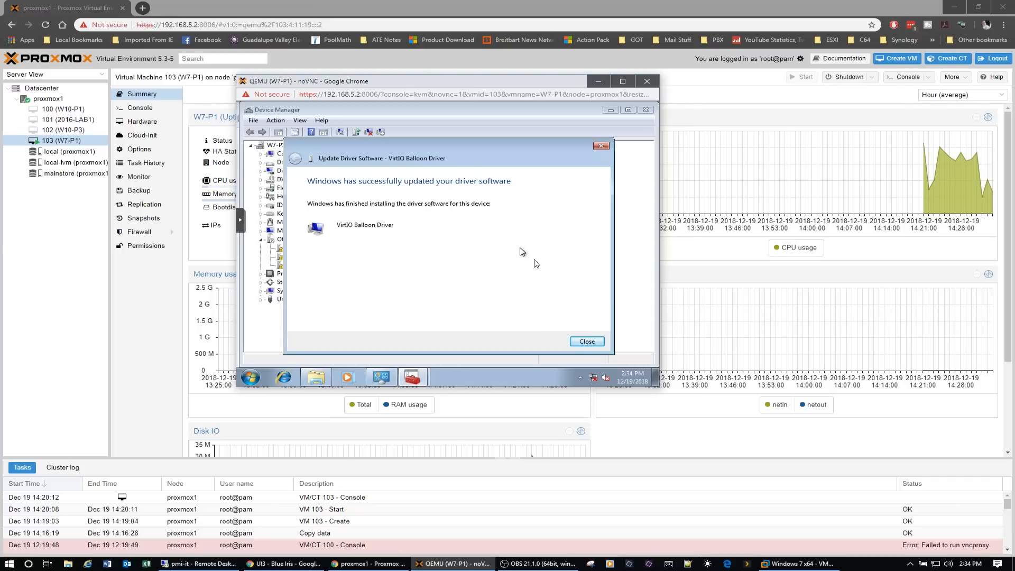
click(587, 343)
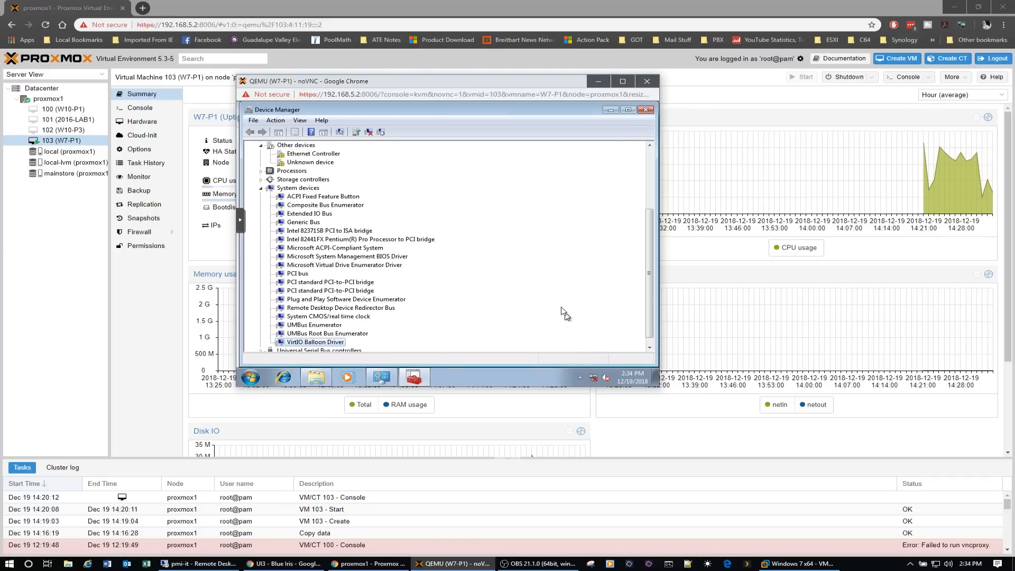
click(261, 190)
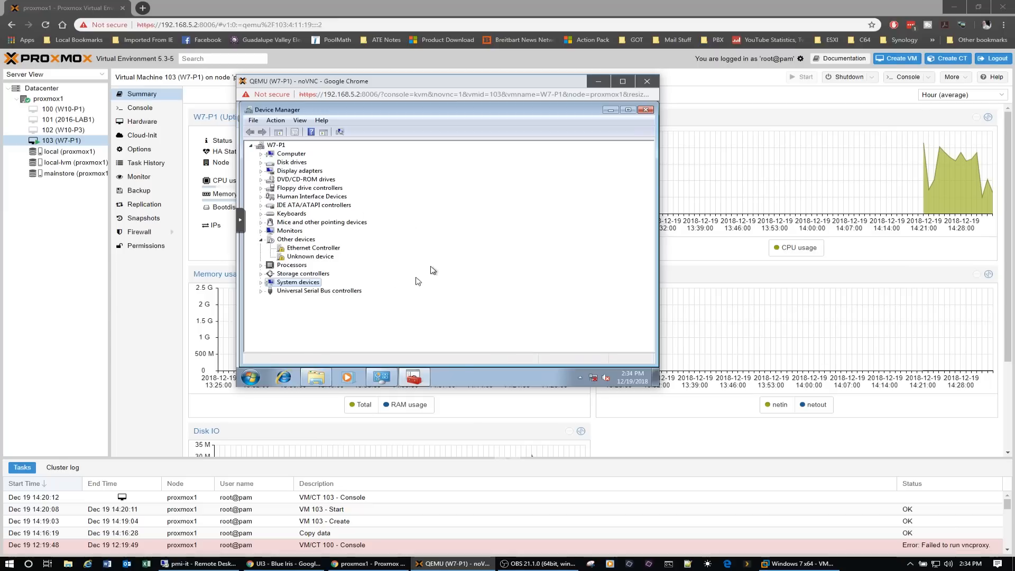
- Update the Ethernet Controller's driver from D:\ including subfolders, installing the Red Hat VirtIO Ethernet Adapter
click(306, 248)
right_click(306, 248)
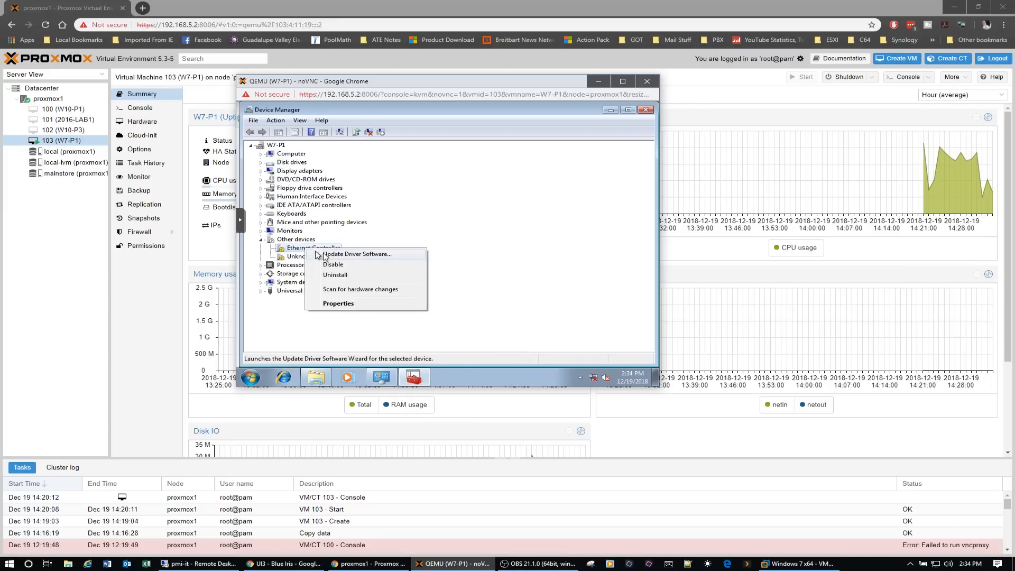
click(338, 256)
click(421, 263)
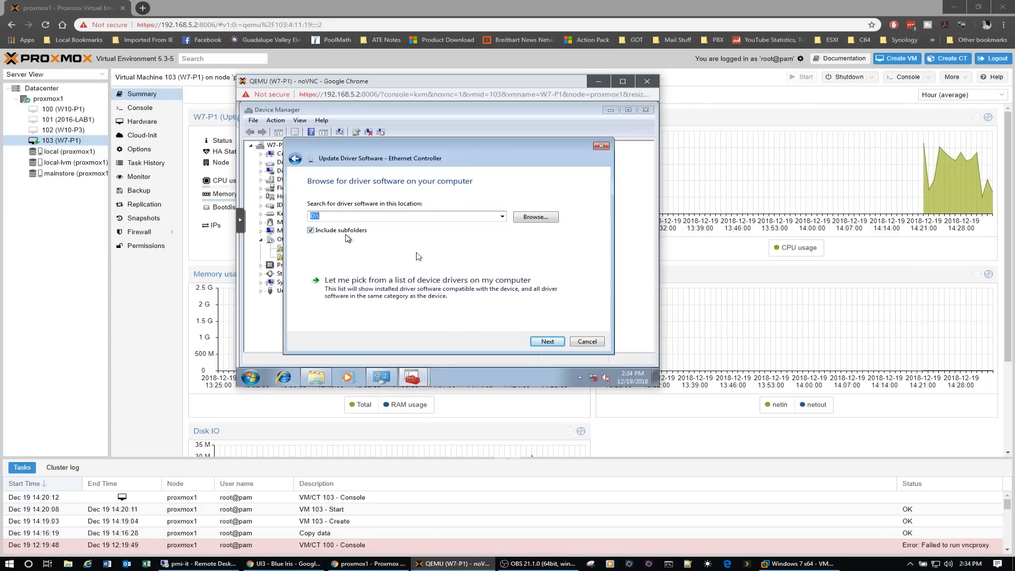
click(547, 343)
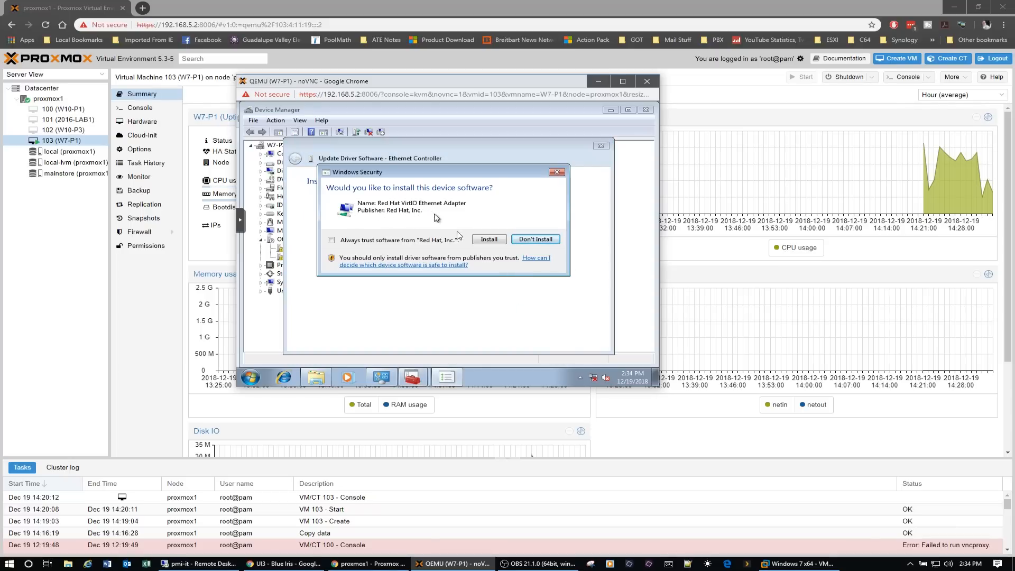
click(489, 239)
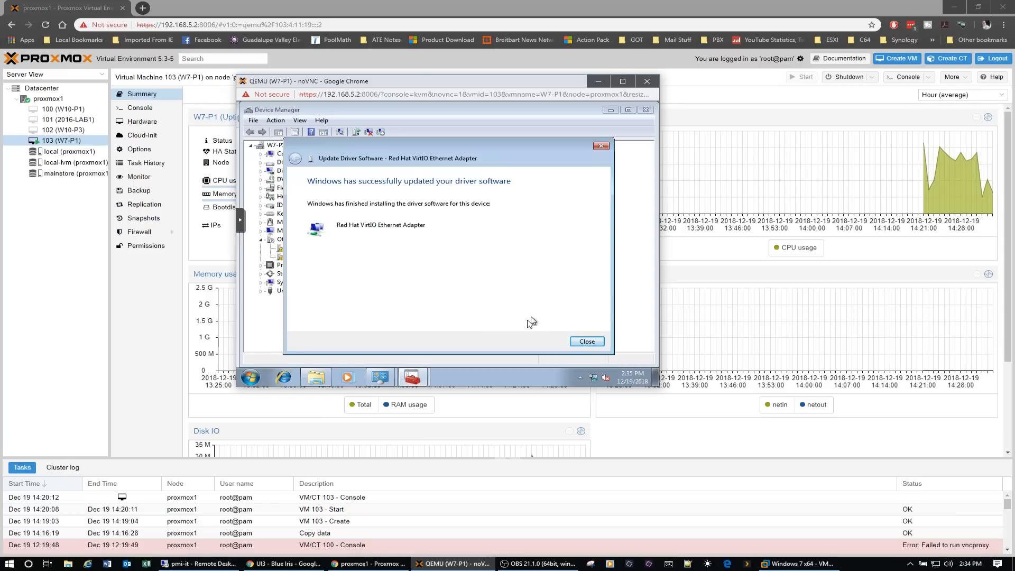
click(583, 342)
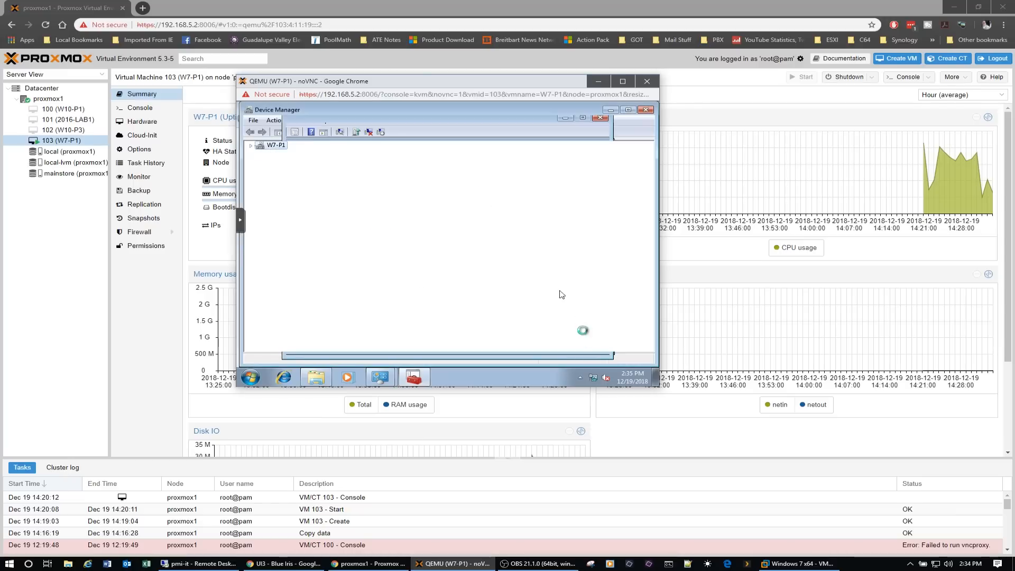
mouse_move(594, 376)
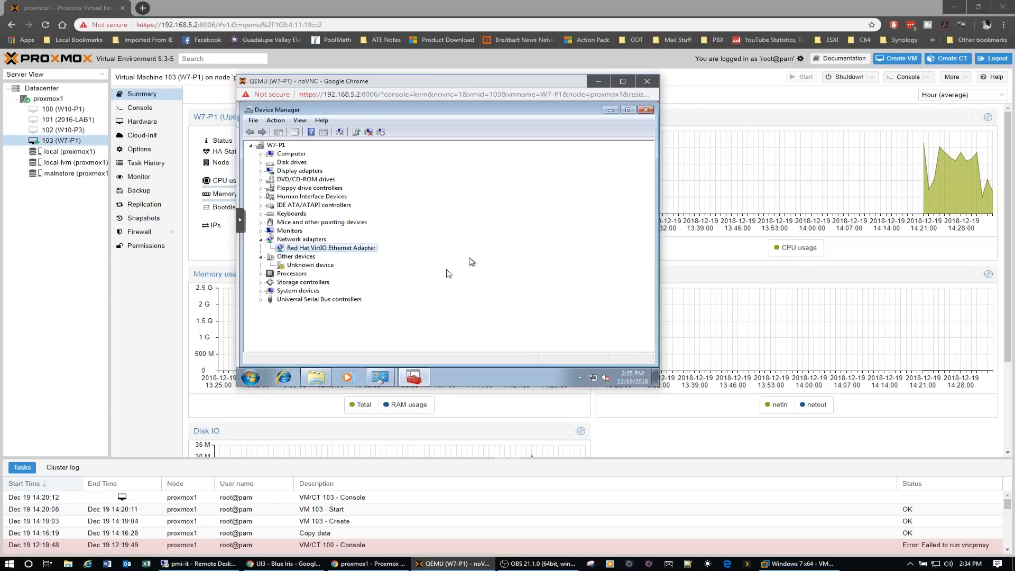
- Close Device Manager, set the new network's location to Work network, and close the system properties window
click(312, 265)
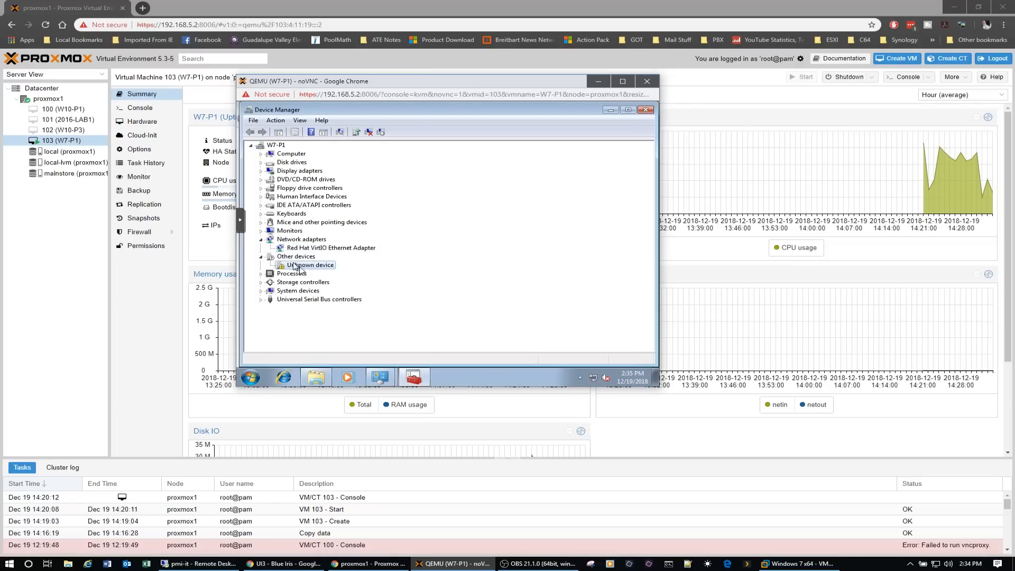
click(647, 111)
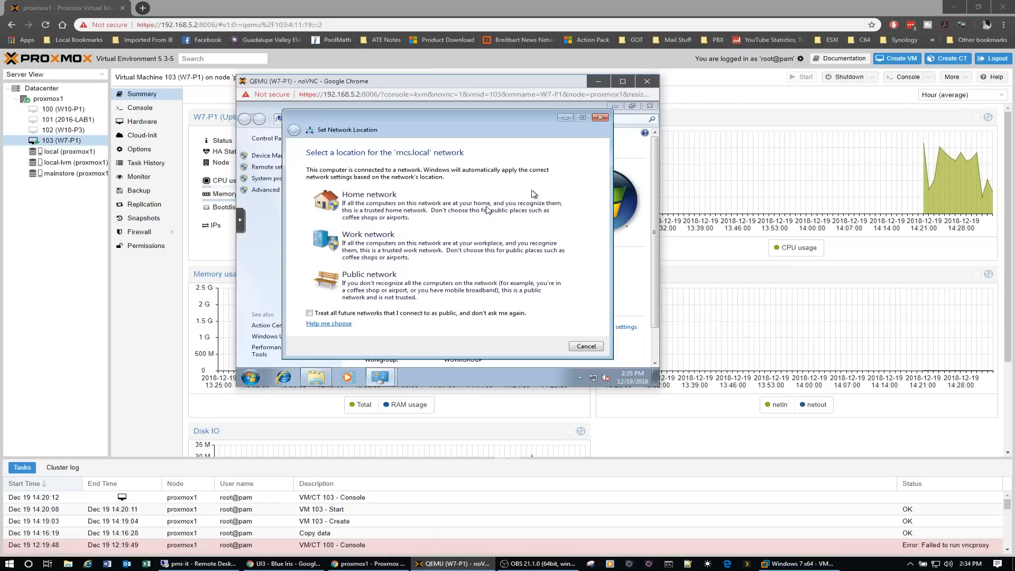
click(378, 247)
click(583, 346)
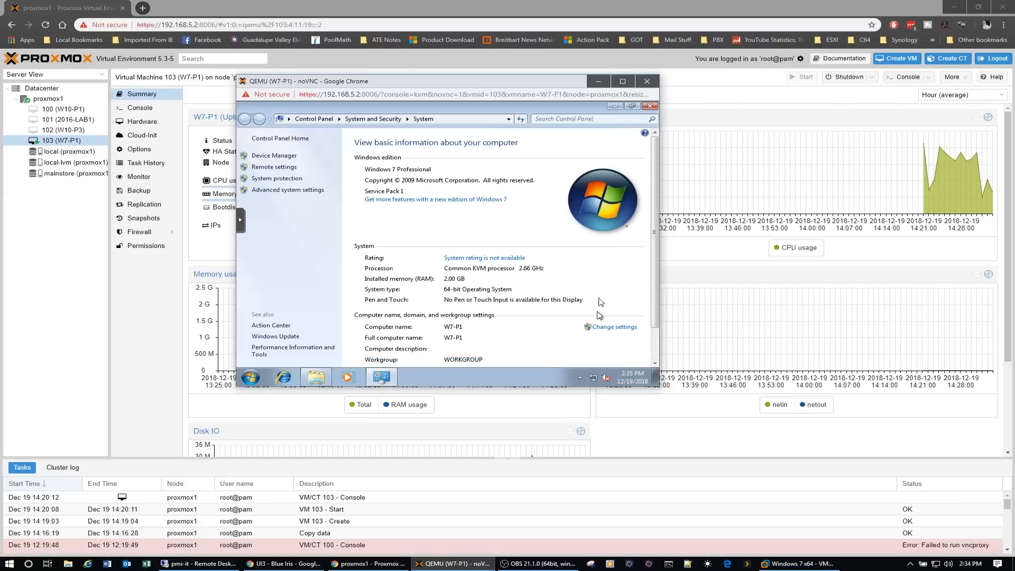
click(650, 107)
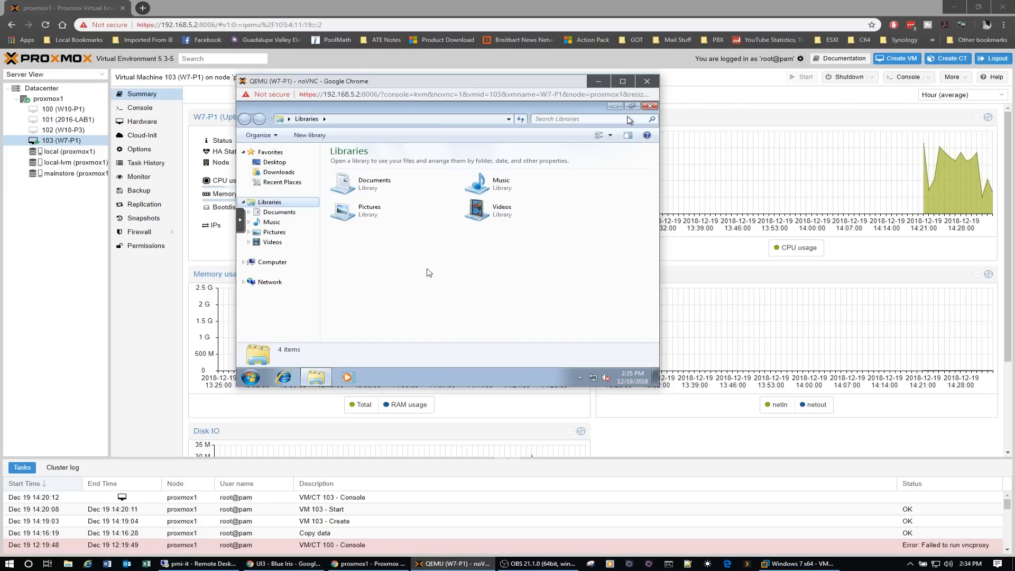
- Install qemu-ga-x64 from the guest-agent folder on CD Drive (D:) virtio-win-0.1.1, allowing the installer to run, and close the folder window
click(272, 263)
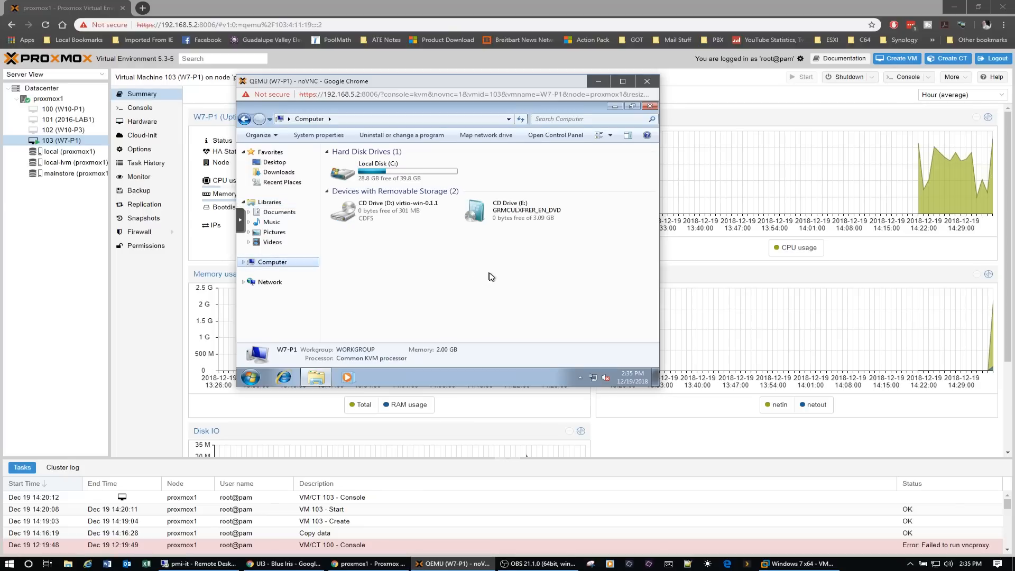
double_click(379, 218)
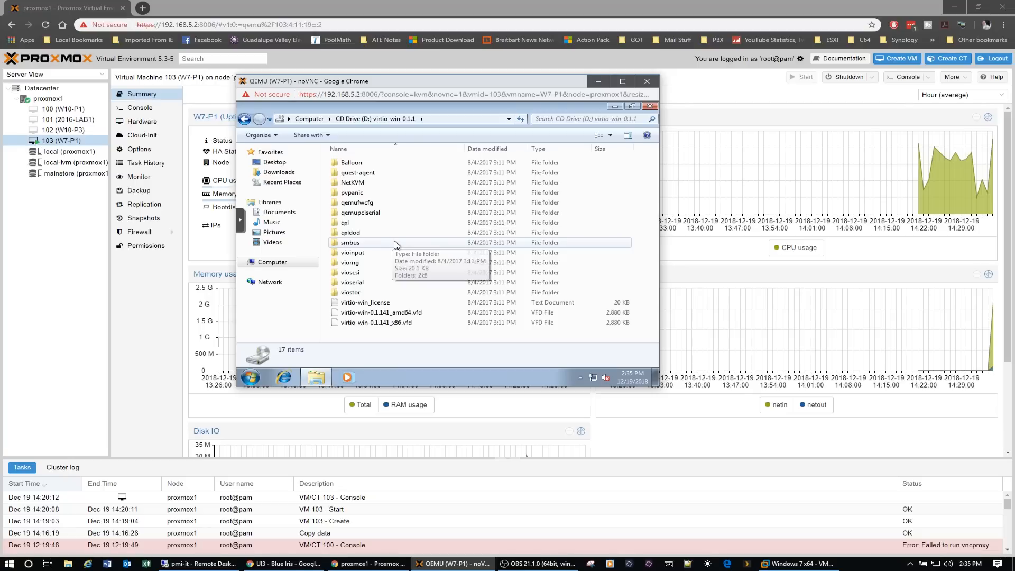
double_click(379, 174)
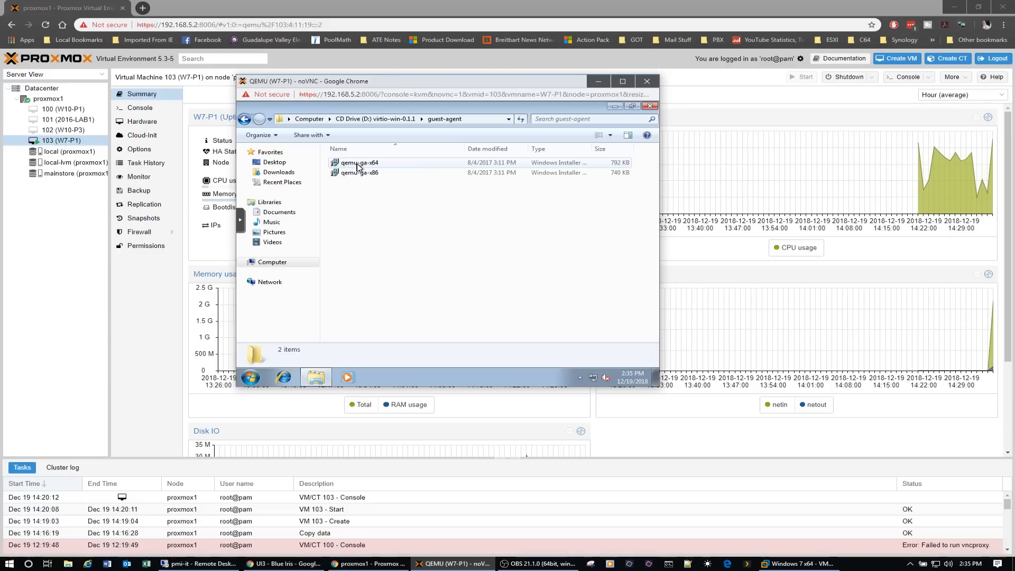
double_click(358, 163)
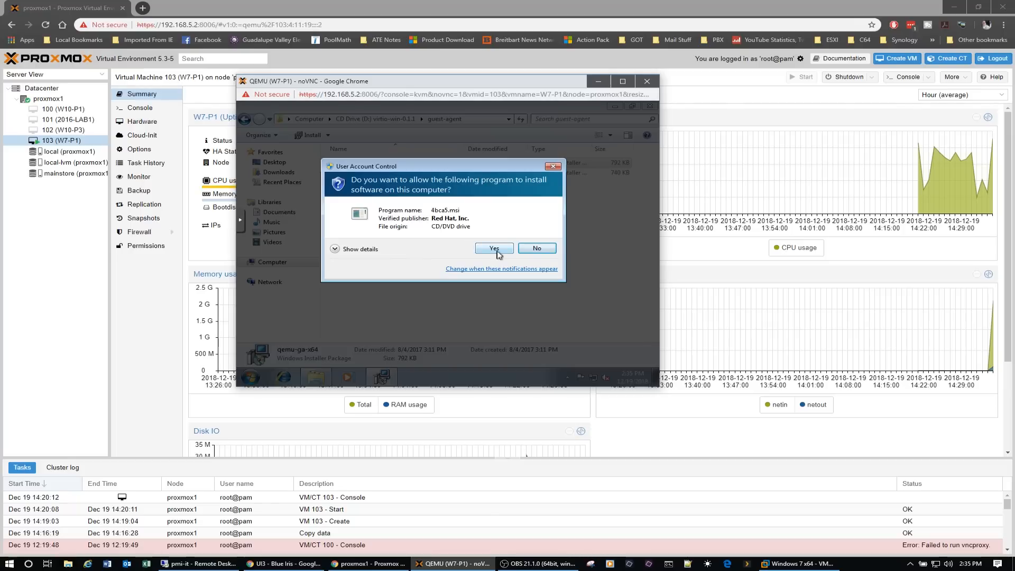
click(495, 249)
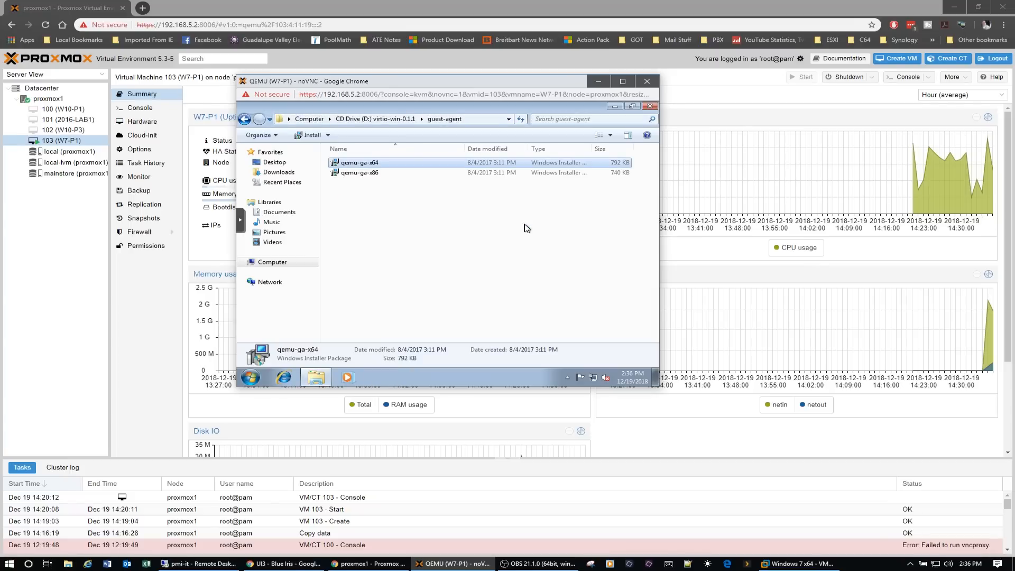
click(651, 106)
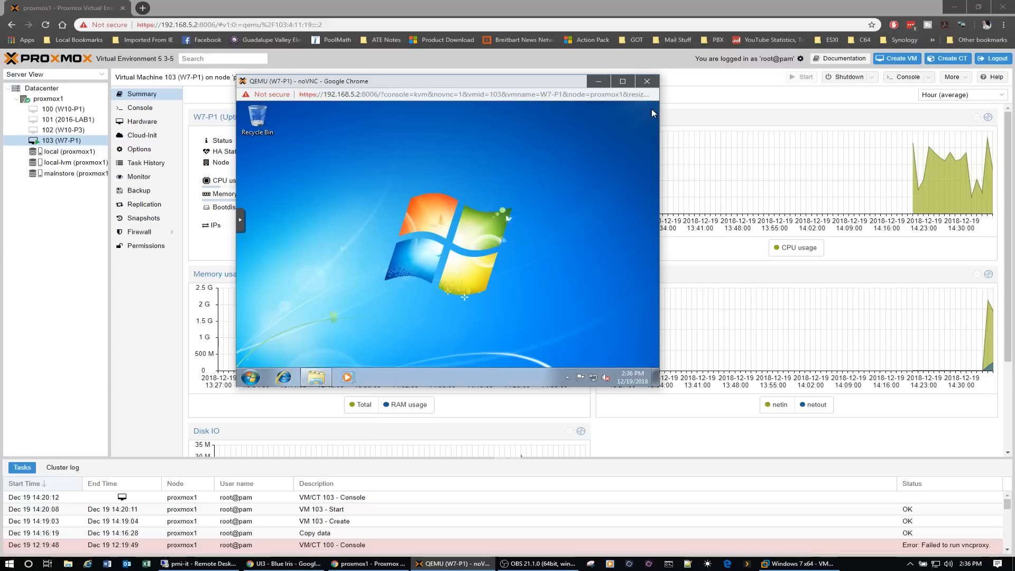
- Shut down the Windows 7 guest and close its console window
click(250, 377)
click(406, 353)
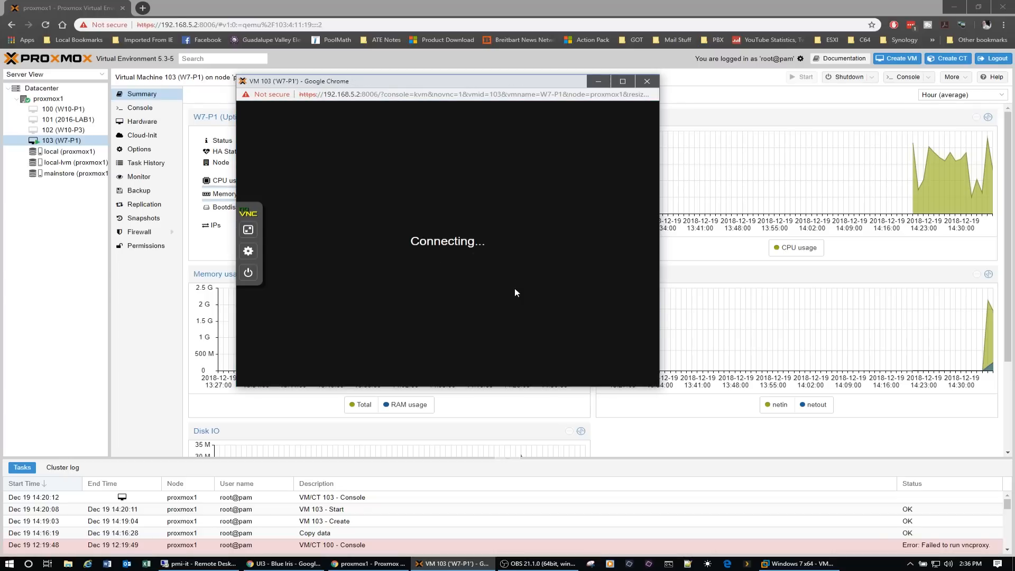
click(651, 81)
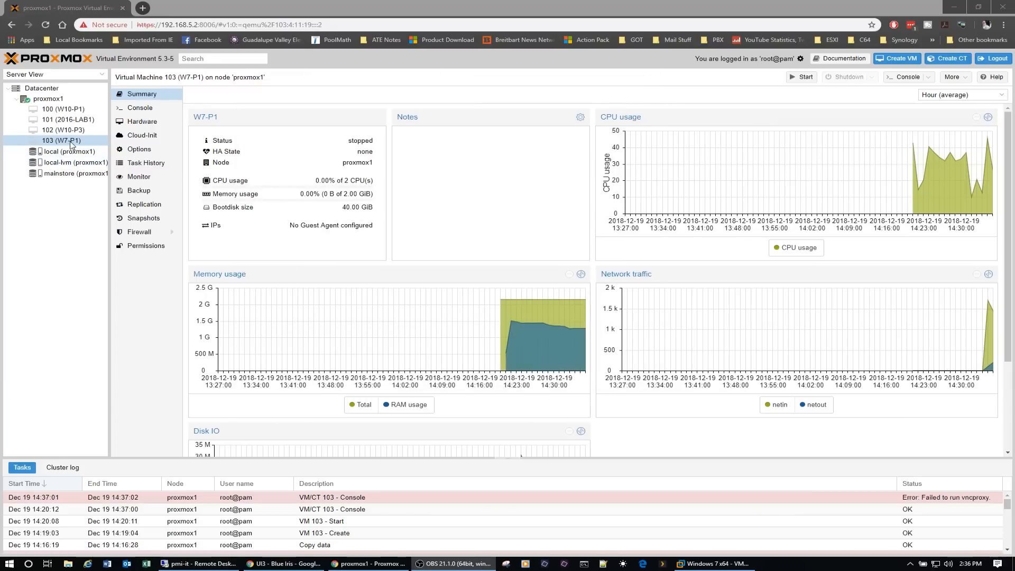
- Enable the Qemu Agent option for virtual machine 103 (W7-P1)
click(51, 142)
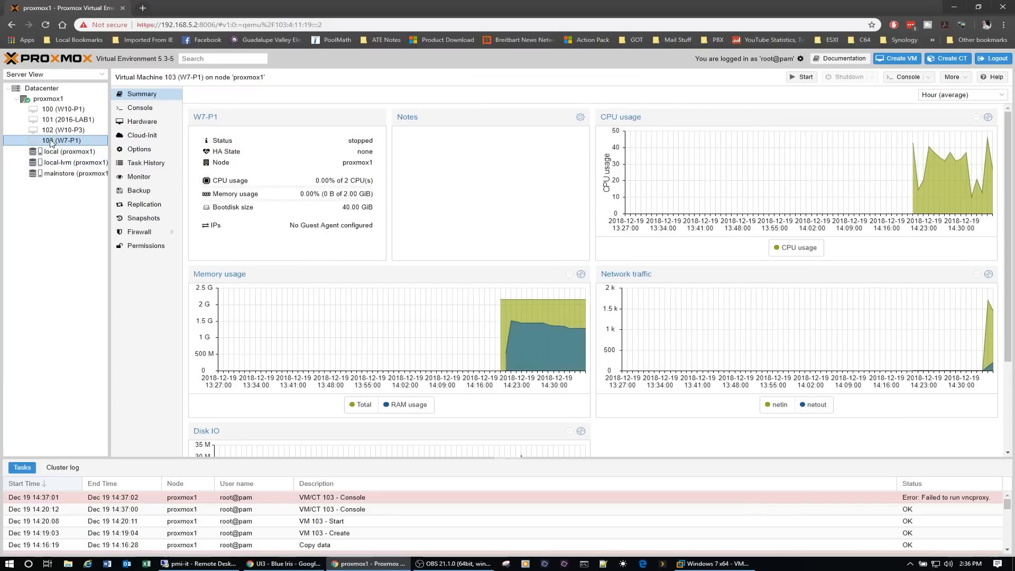
click(139, 149)
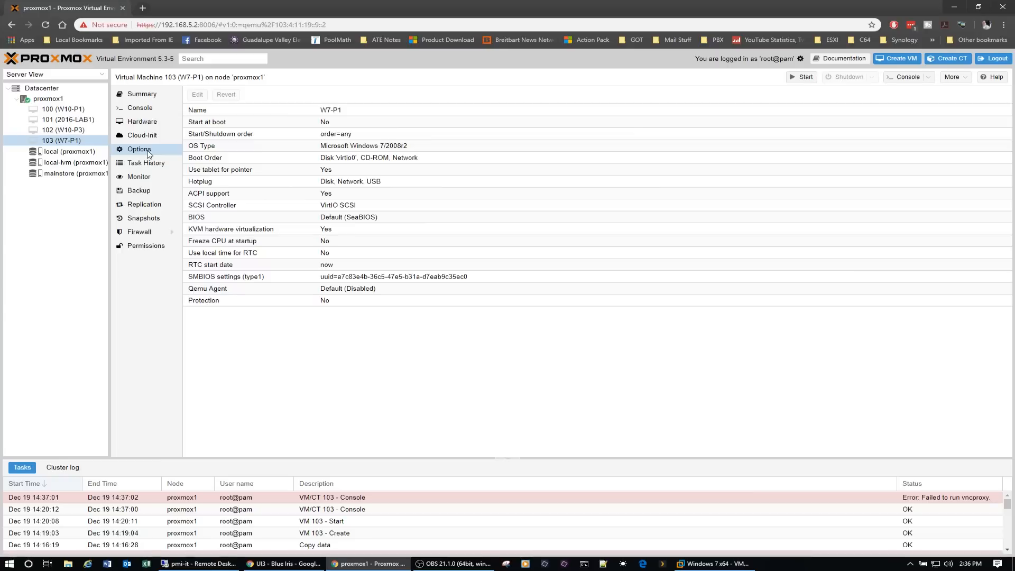
double_click(219, 293)
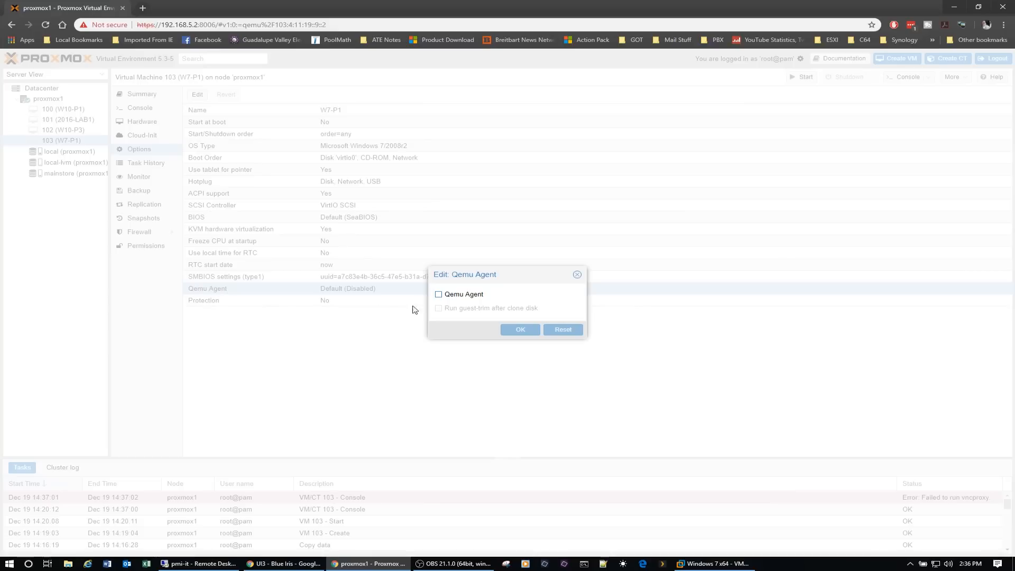
click(439, 294)
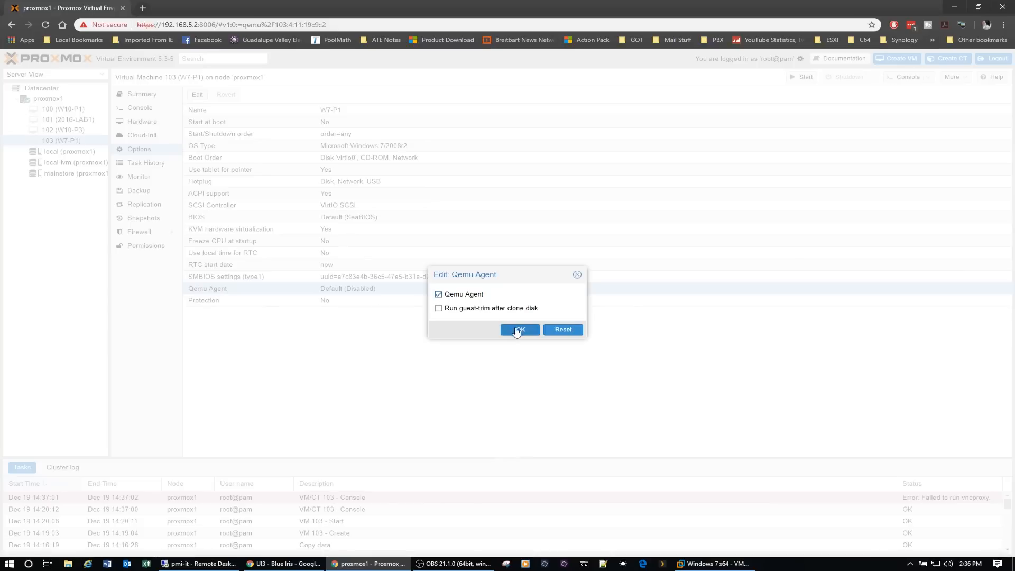
click(520, 330)
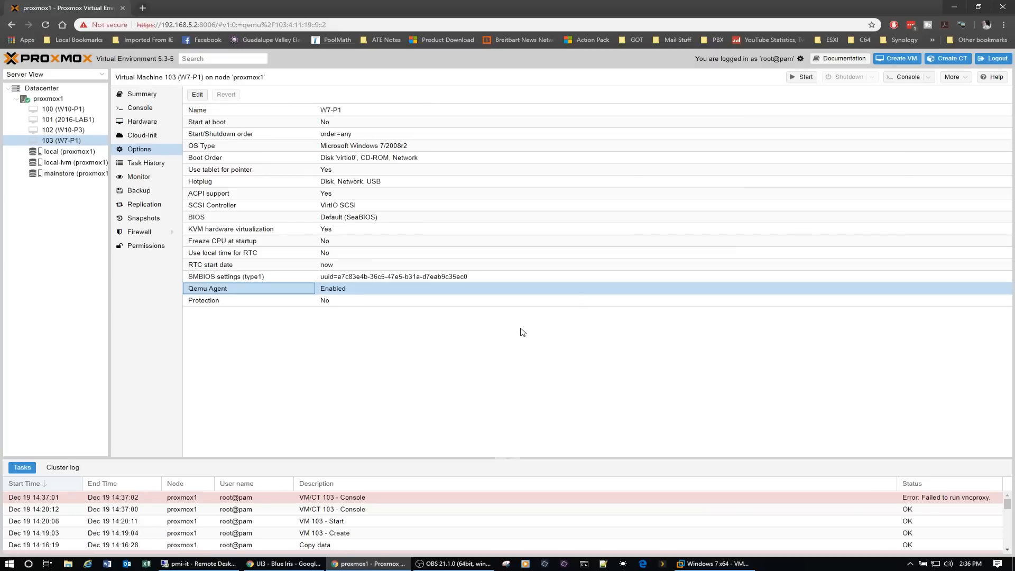
- Check the summary of virtual machine 103, start the machine, and open its console in a window placed over the middle of the page
click(147, 95)
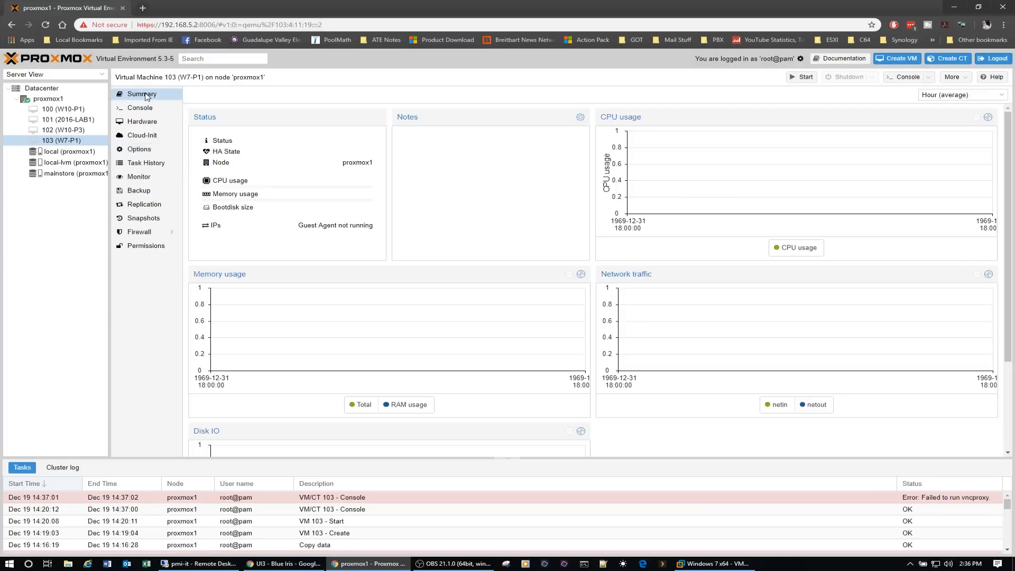
mouse_move(913, 195)
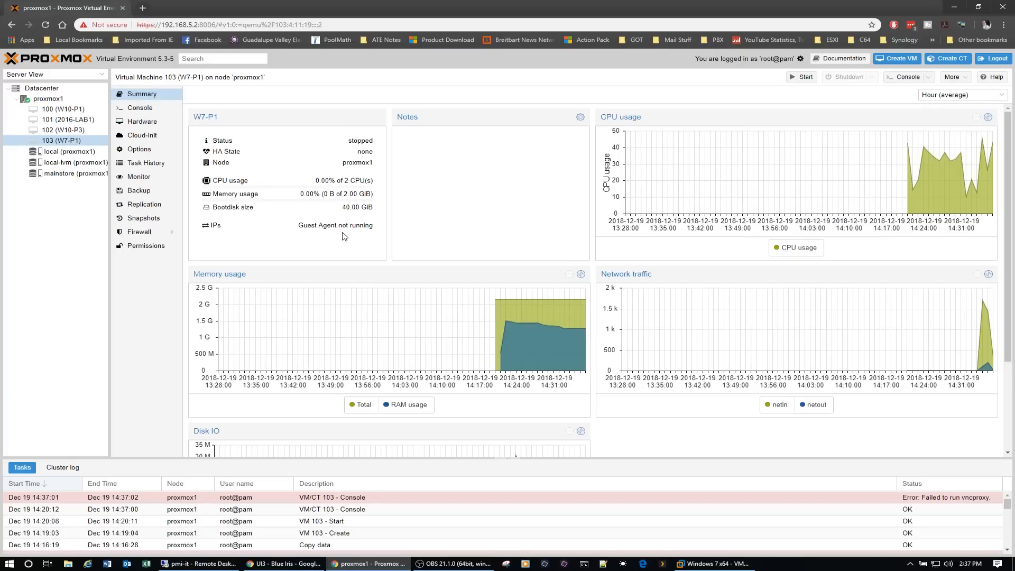
click(807, 78)
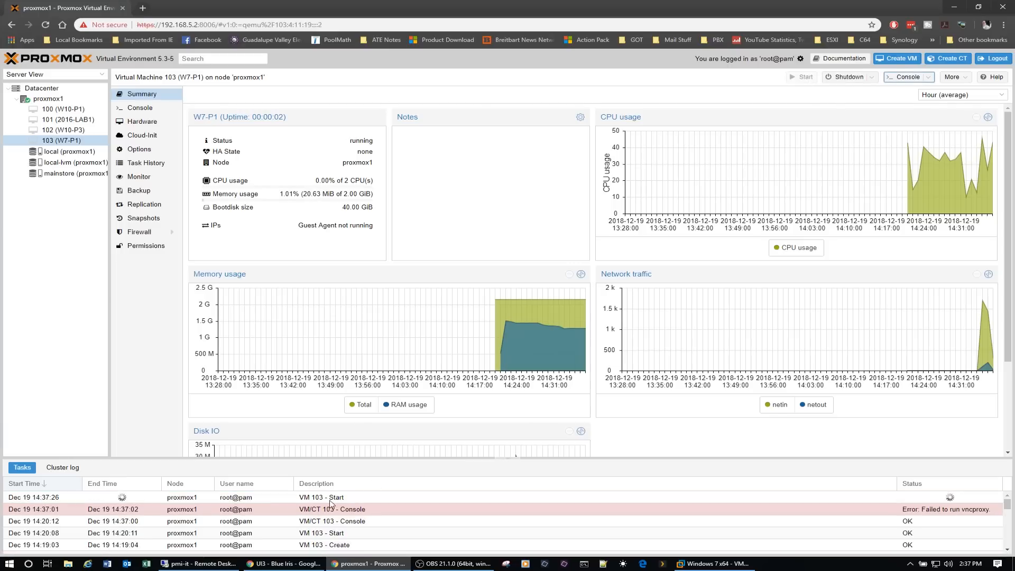
click(898, 78)
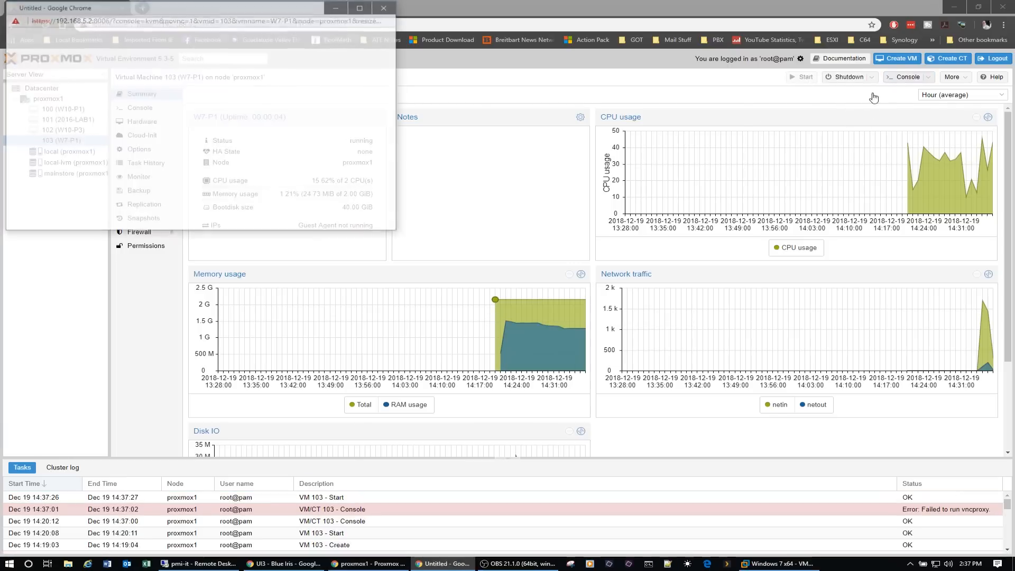
drag(242, 10, 625, 98)
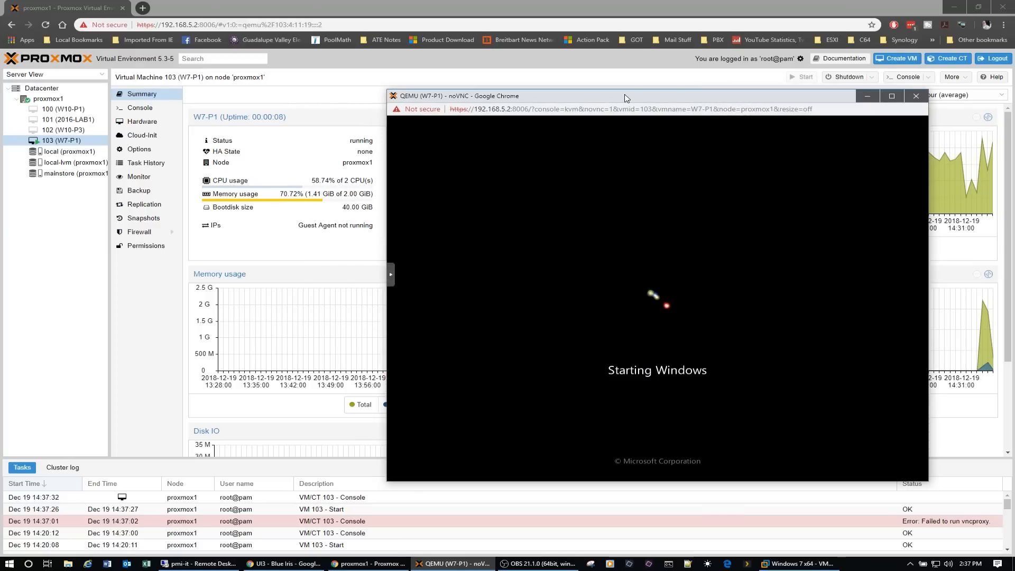
drag(626, 98, 578, 94)
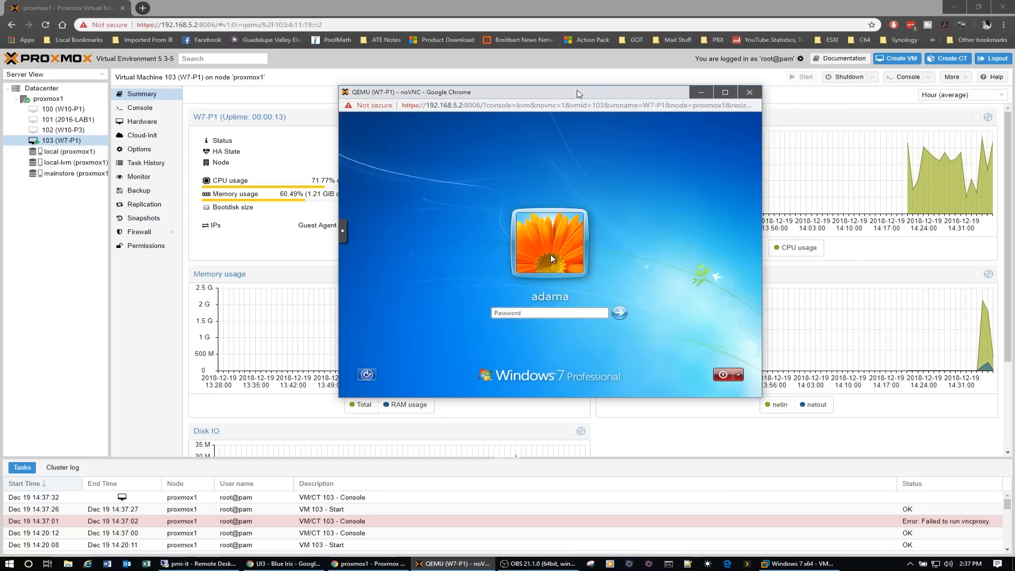
- Log in to the Windows 7 guest with the account password and move the console window clear of the virtual machine's status summary
click(522, 313)
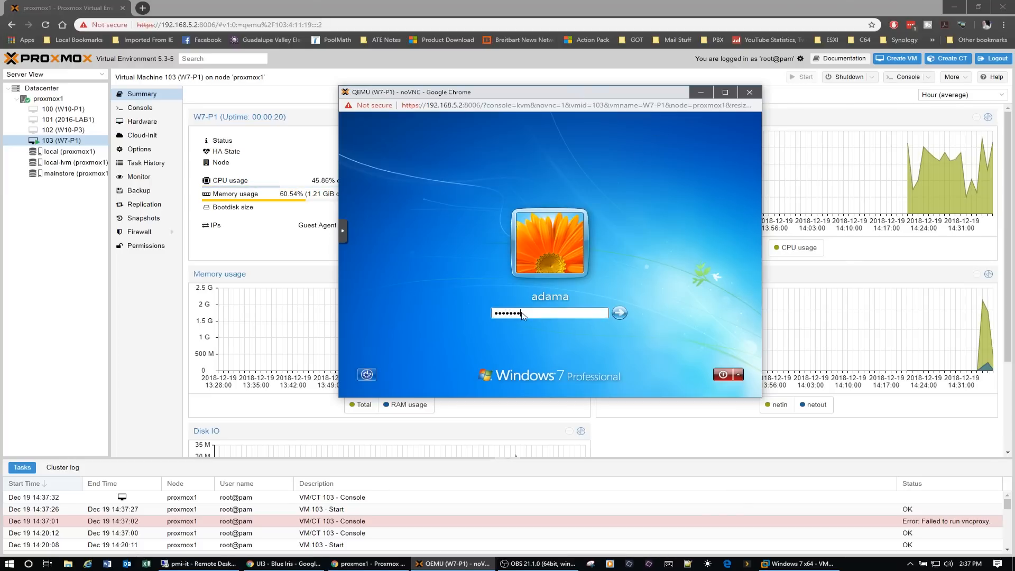
key(Return)
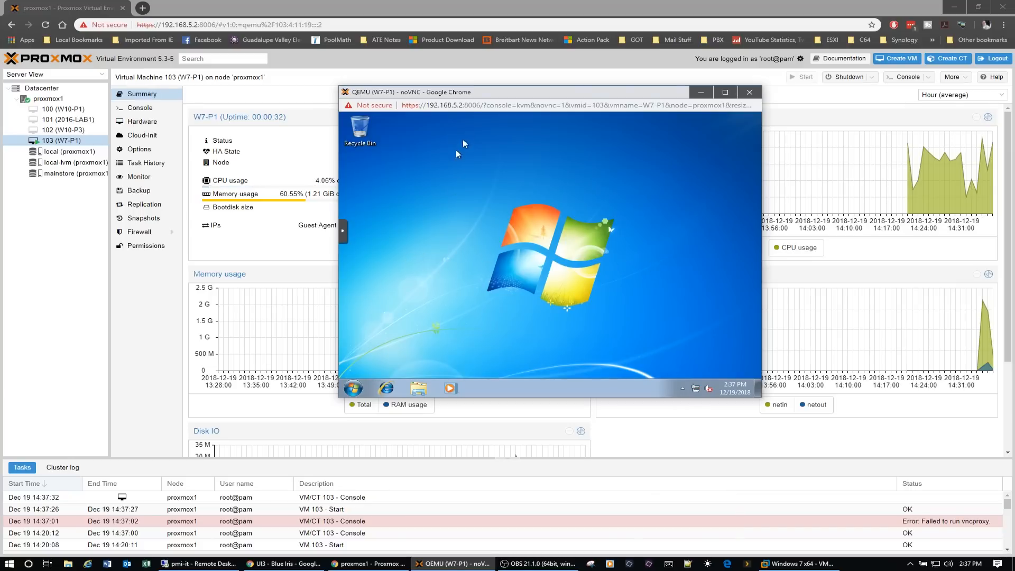
drag(497, 100, 670, 161)
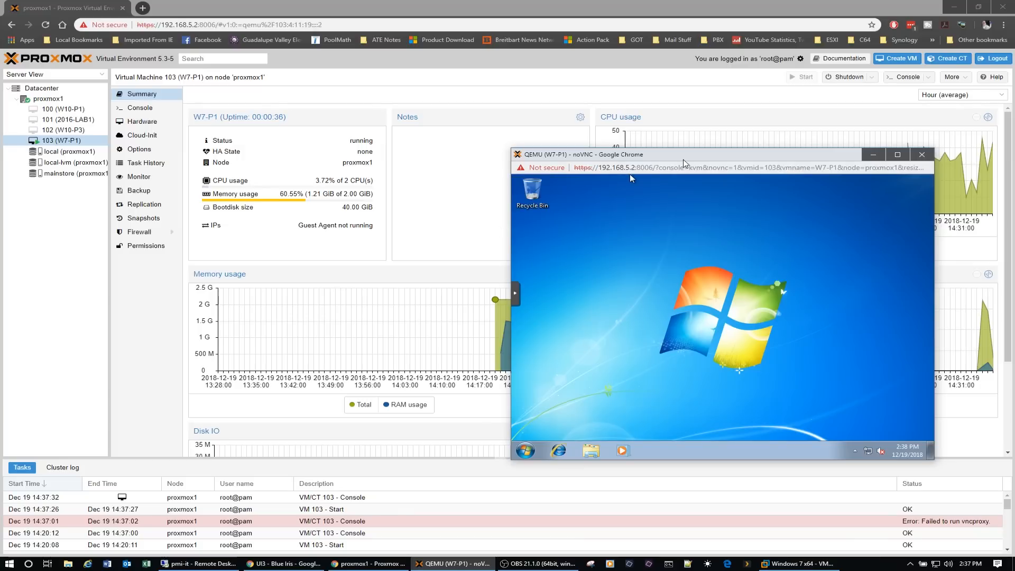
drag(693, 159, 574, 100)
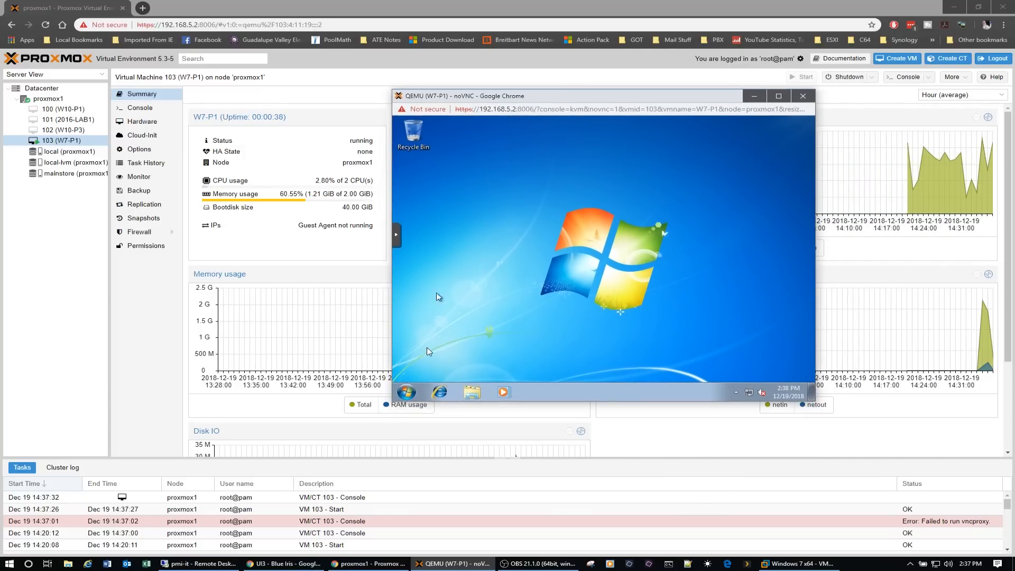
- Search the guest's programs for "services" and open Services
click(406, 392)
text(se)
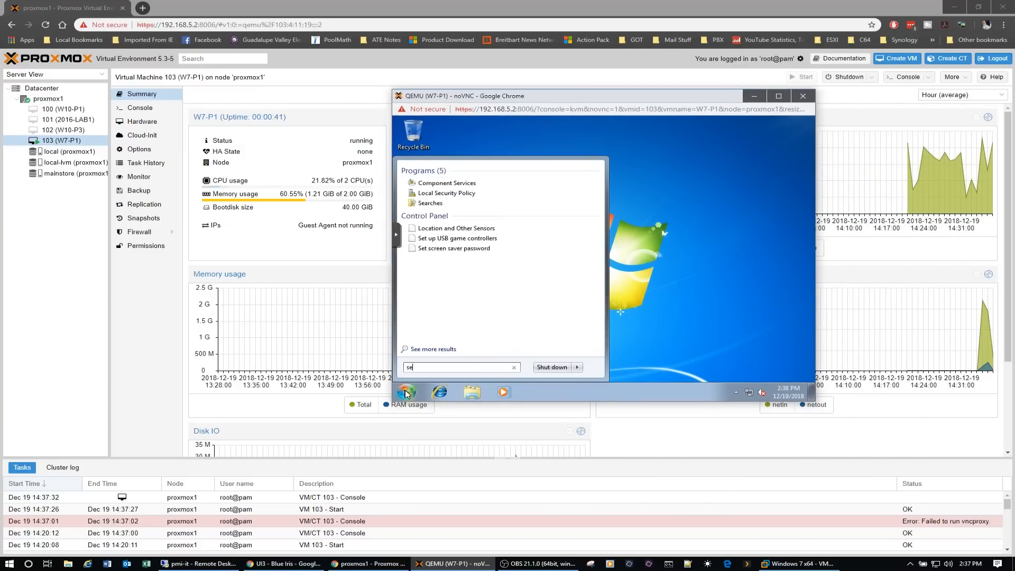
text(rvices)
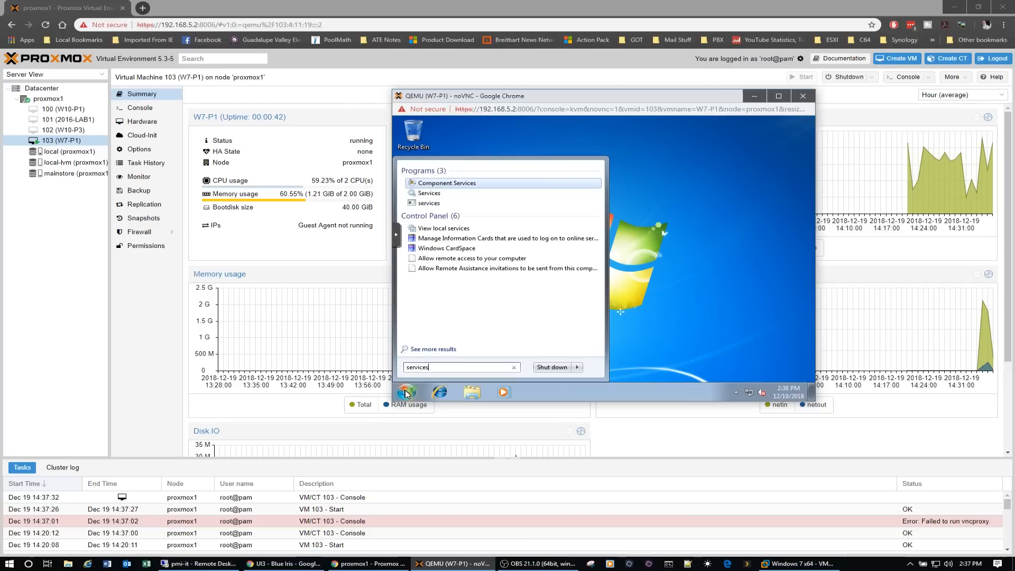
click(440, 195)
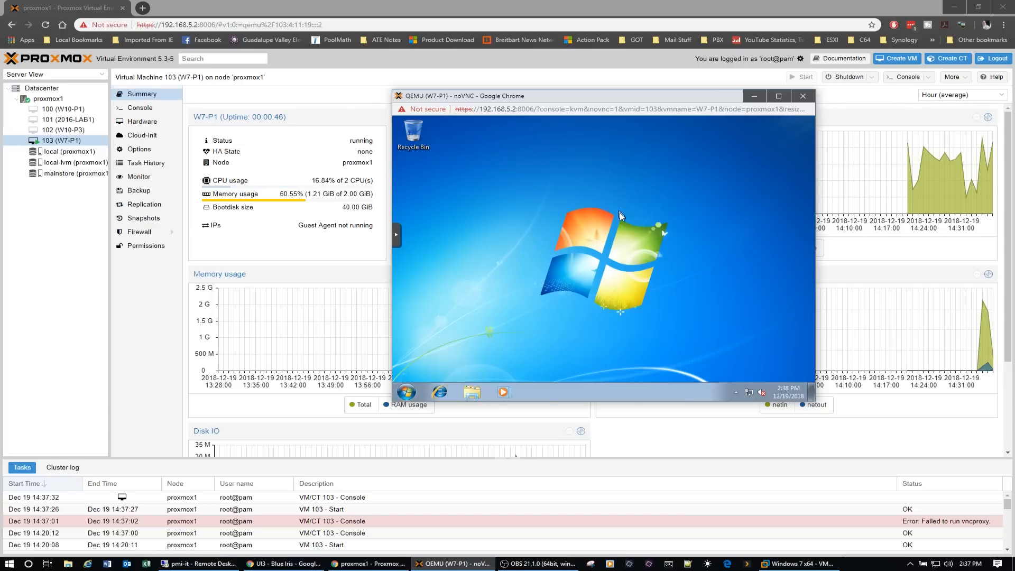
- Try twice to start the QEMU Guest Agent service, dismissing the message after each attempt
scroll(804, 328, down, 6)
scroll(807, 332, down, 6)
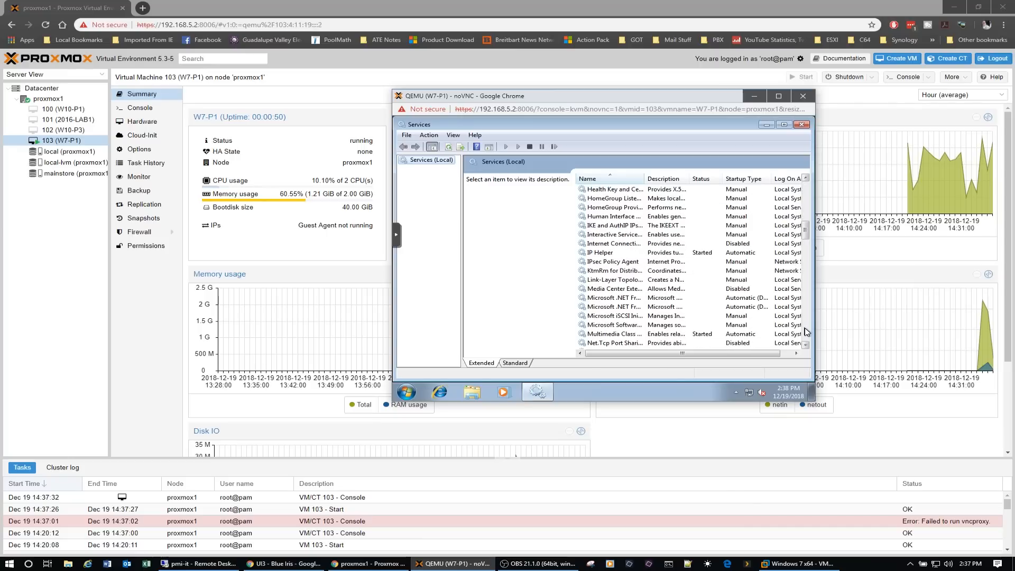
scroll(808, 332, down, 6)
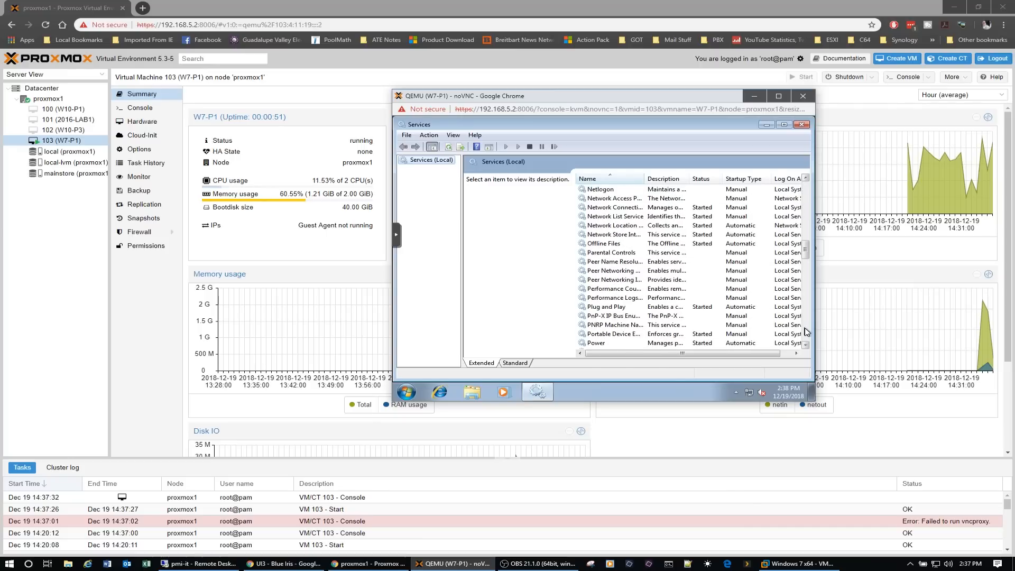
scroll(807, 332, down, 6)
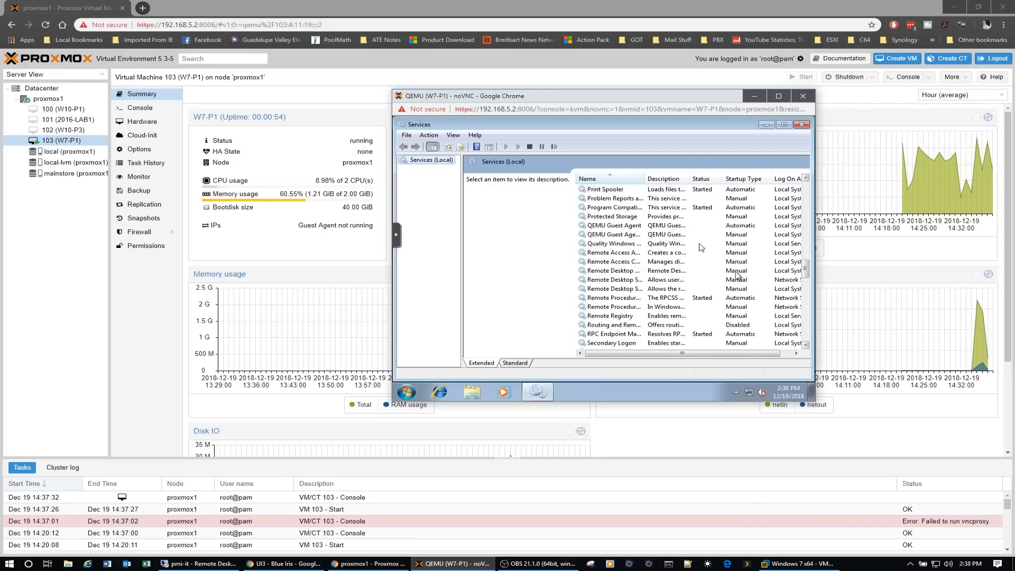
click(631, 226)
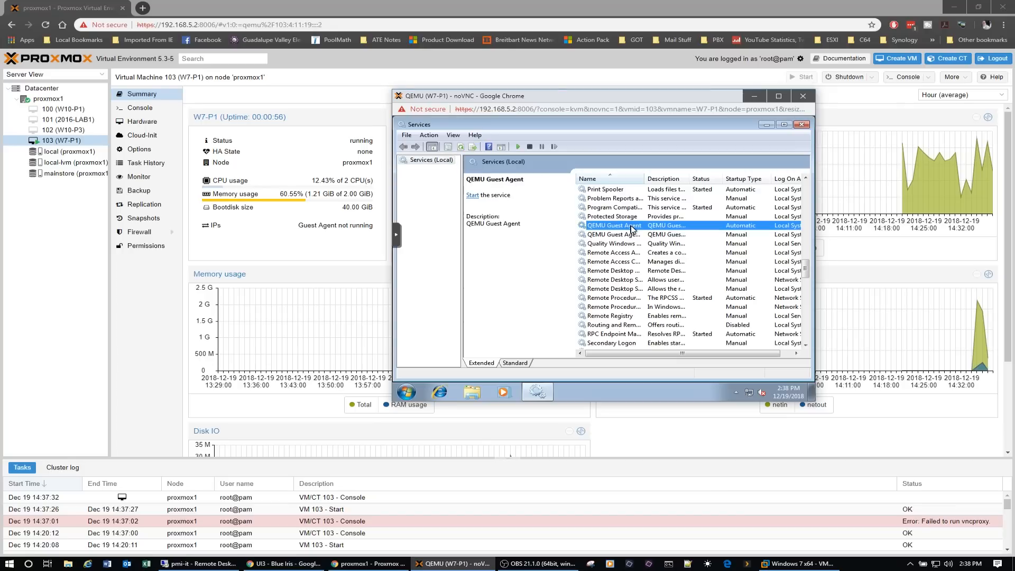
right_click(632, 228)
click(655, 235)
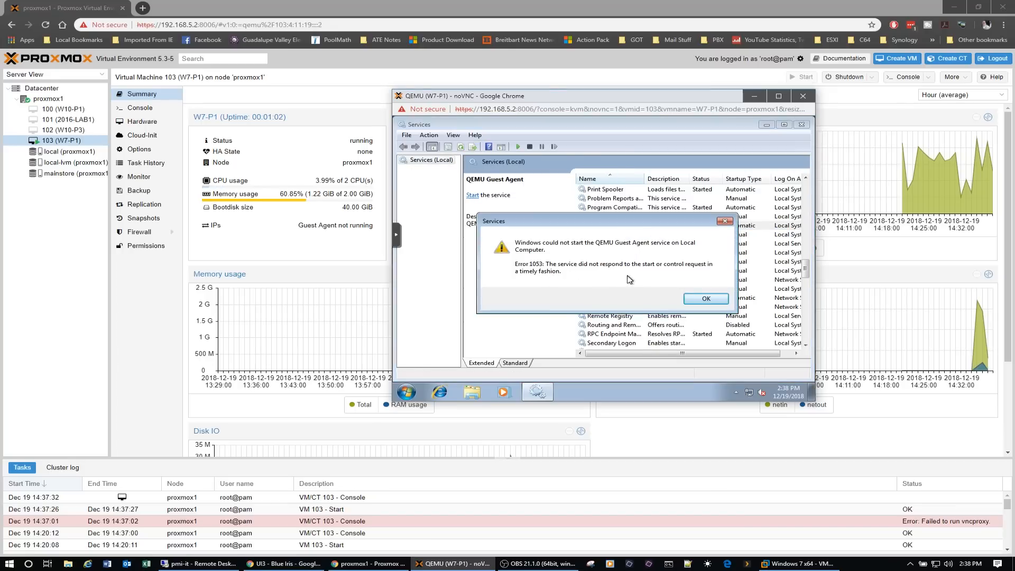
click(707, 300)
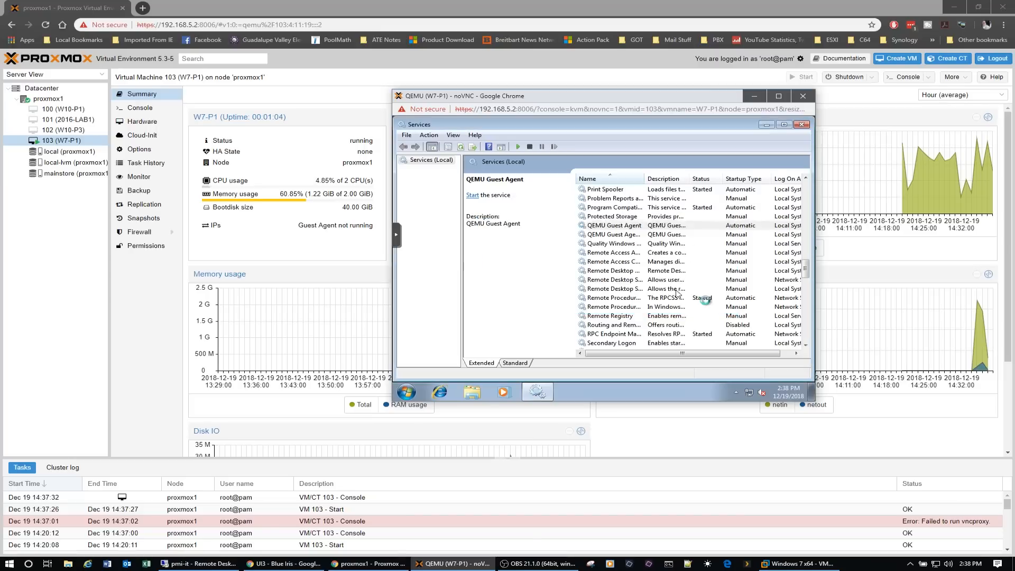
right_click(645, 228)
click(667, 233)
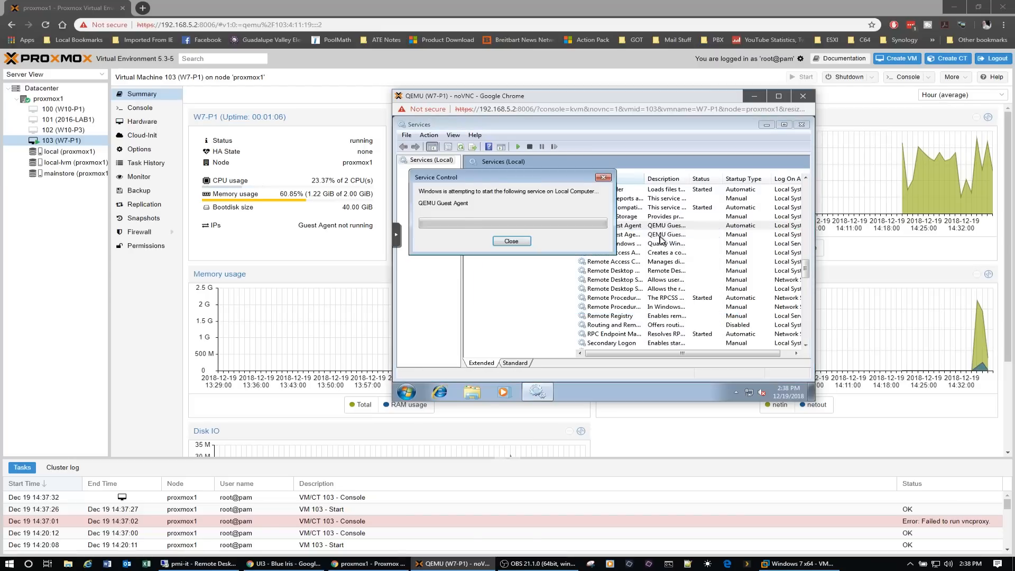
click(707, 299)
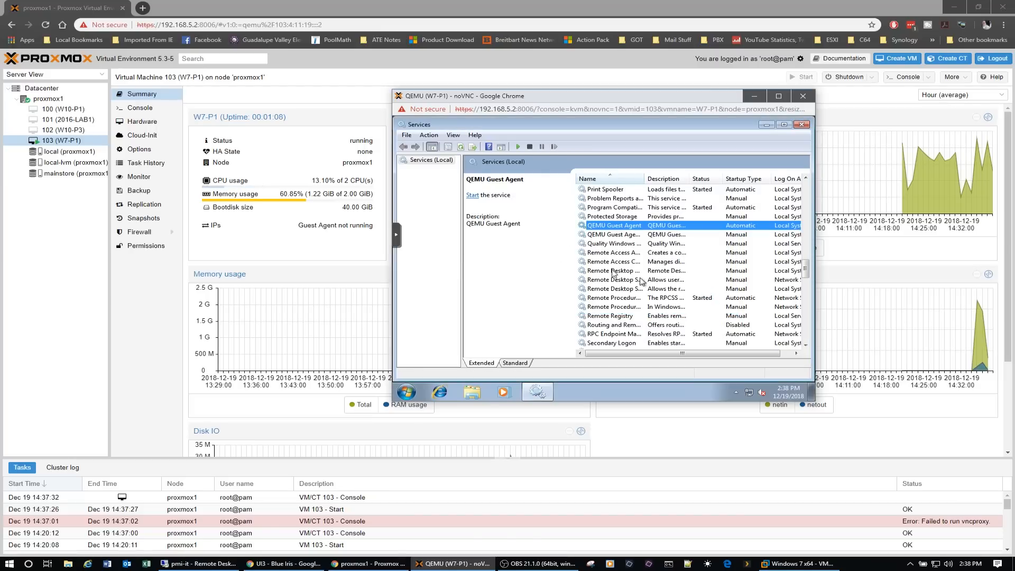
- Start the QEMU Guest Agent VSS Provider service
click(611, 235)
right_click(611, 236)
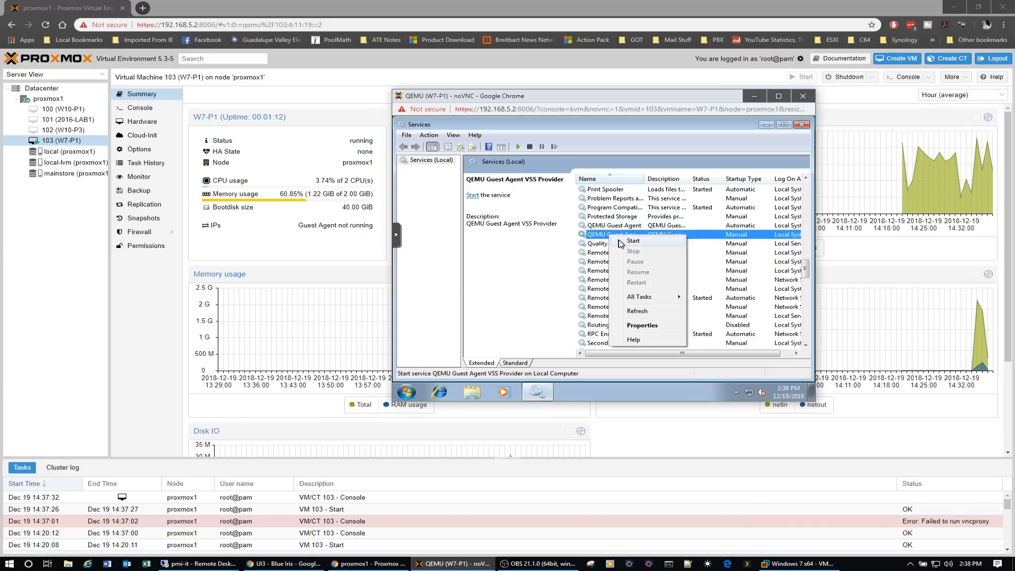
click(621, 243)
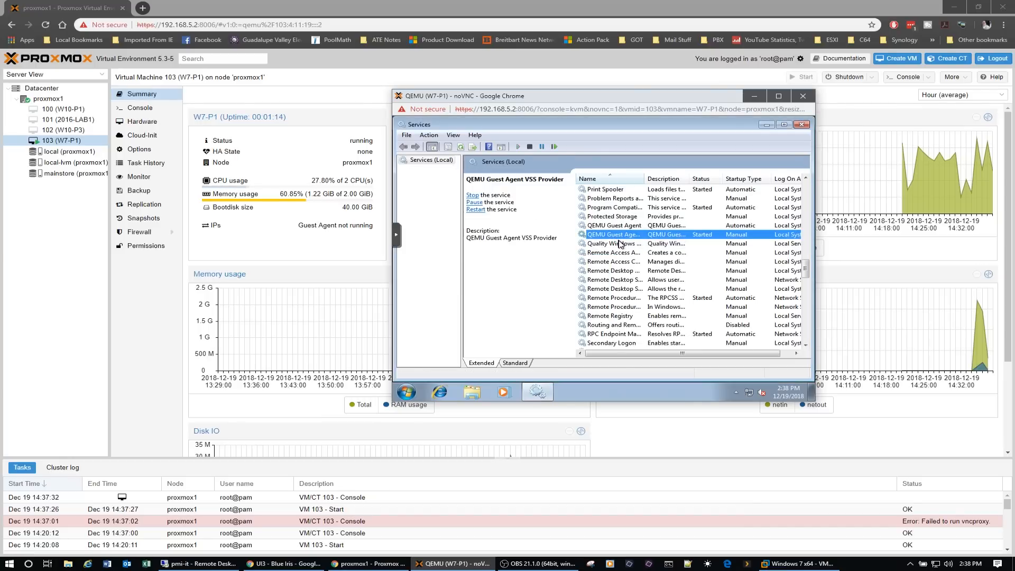
- Try once more to start the QEMU Guest Agent service, dismiss the message, and close the Services window
click(624, 227)
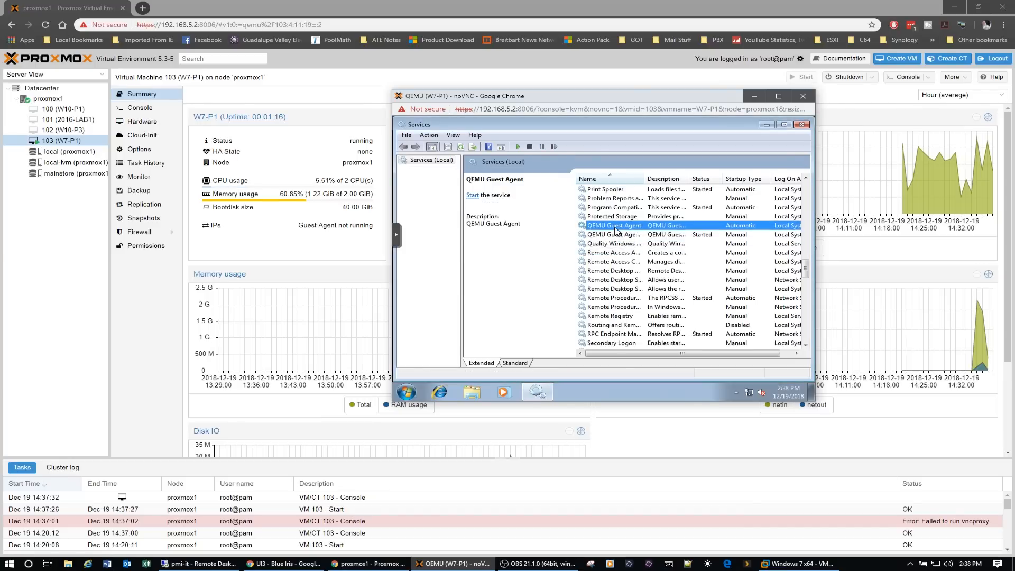
right_click(628, 227)
click(630, 233)
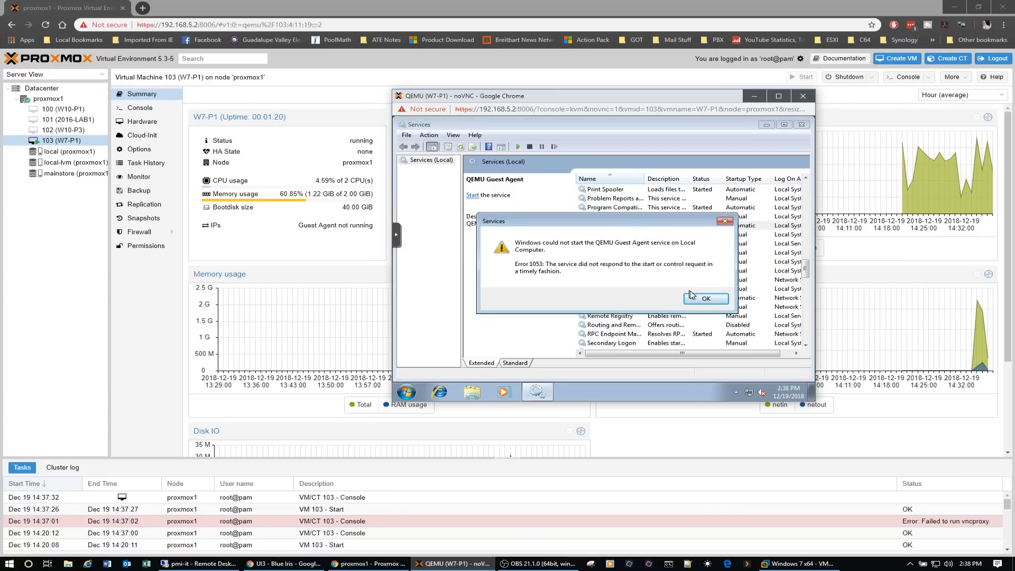
click(706, 299)
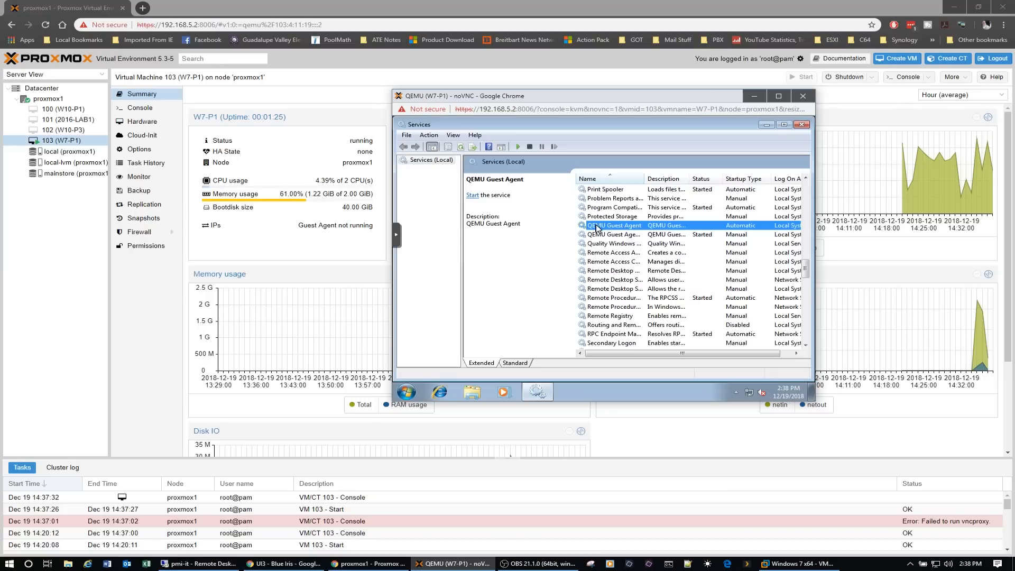
click(802, 124)
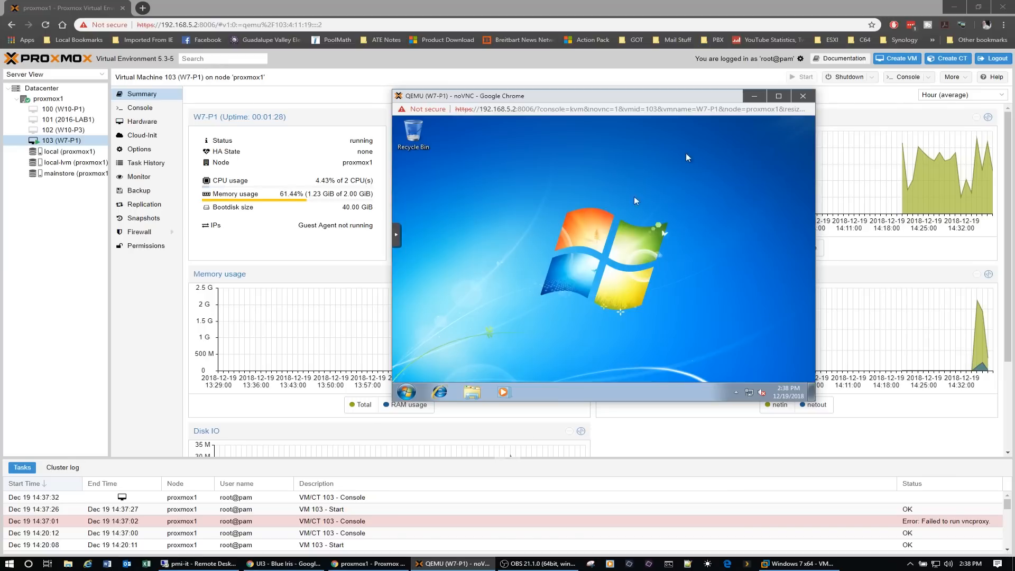
- Restart the Windows 7 guest and move its console window back over the middle of the page
click(406, 392)
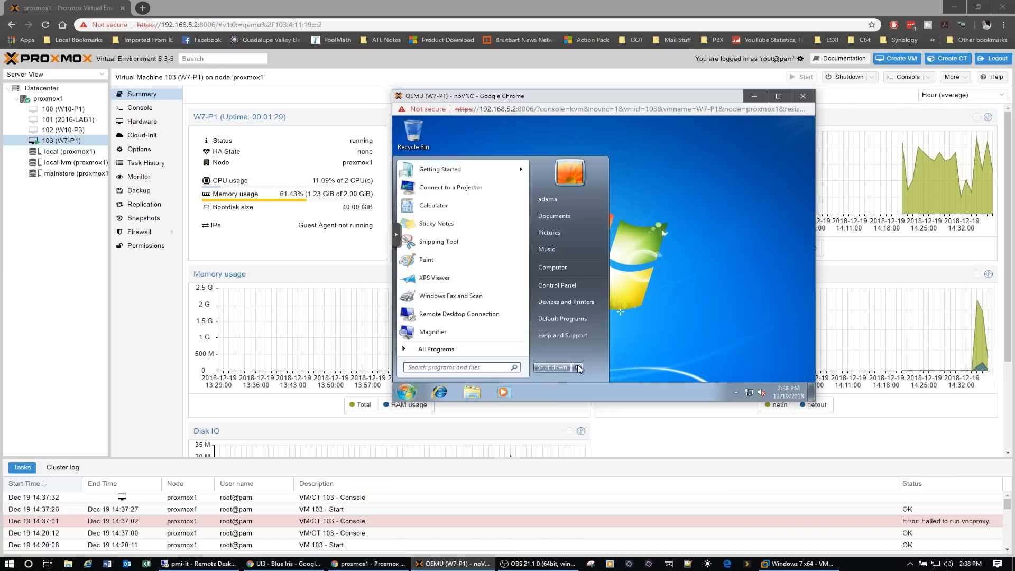
mouse_move(579, 369)
click(607, 345)
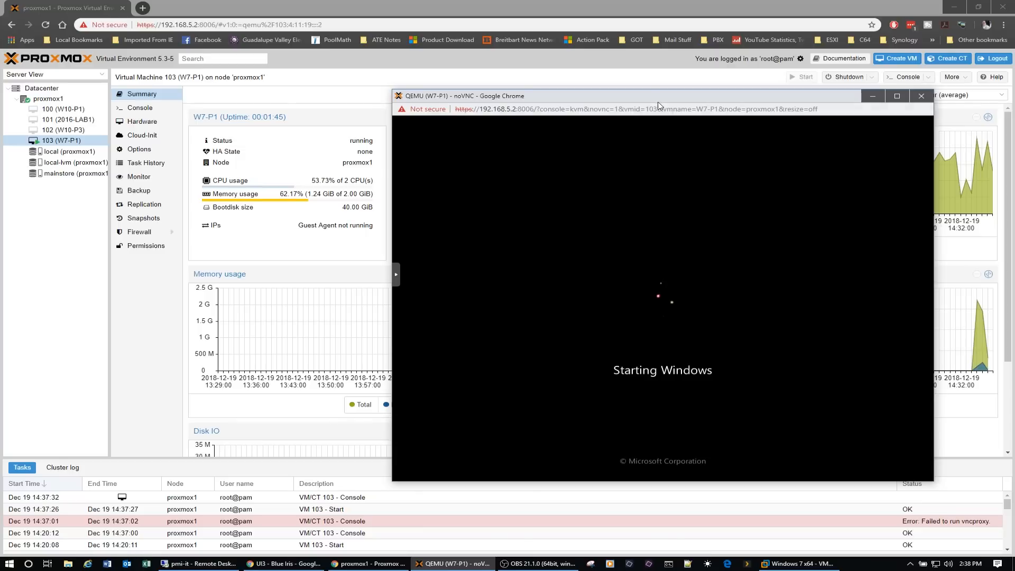
drag(661, 97, 603, 97)
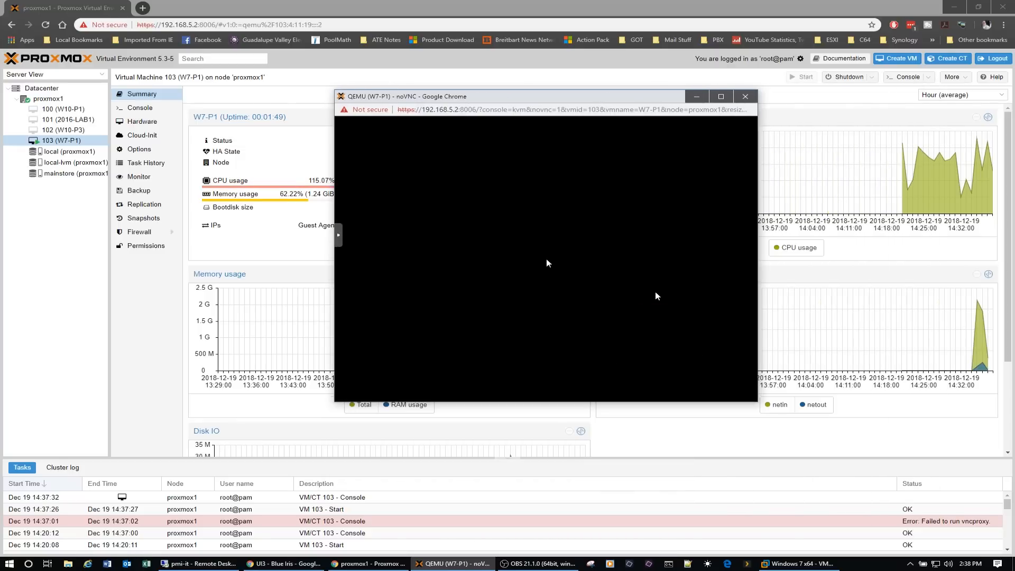
- Log back in to the restarted Windows 7 guest with the account password
click(526, 317)
text(•)
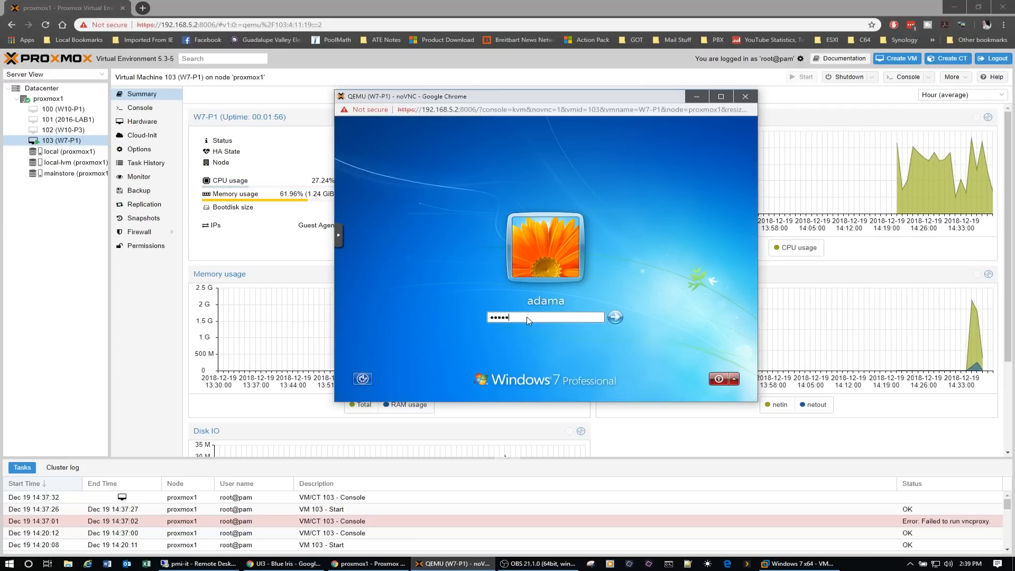
text(••••••)
key(Return)
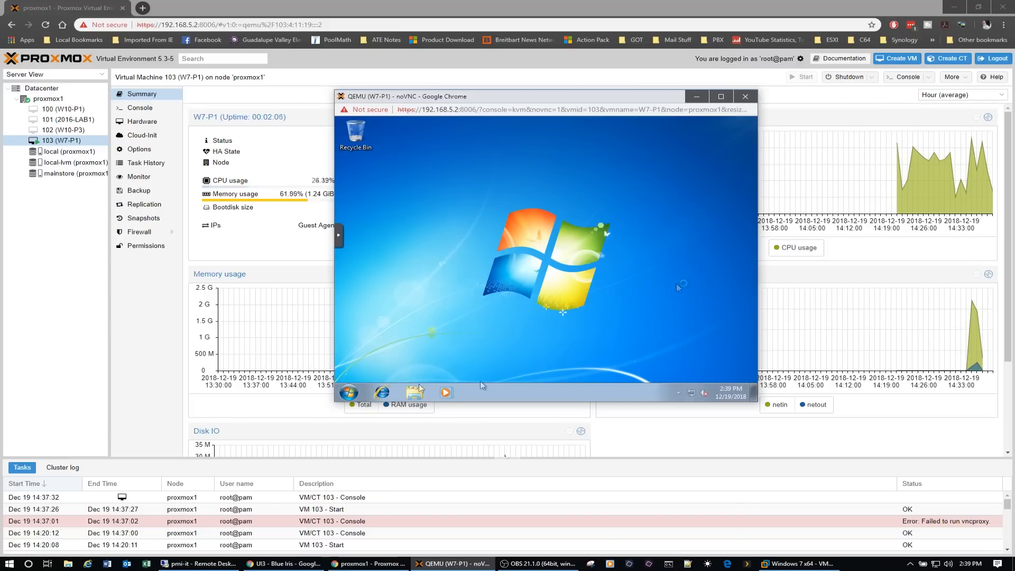
- Find Services by searching for "serv" in the restarted guest and open it
click(348, 392)
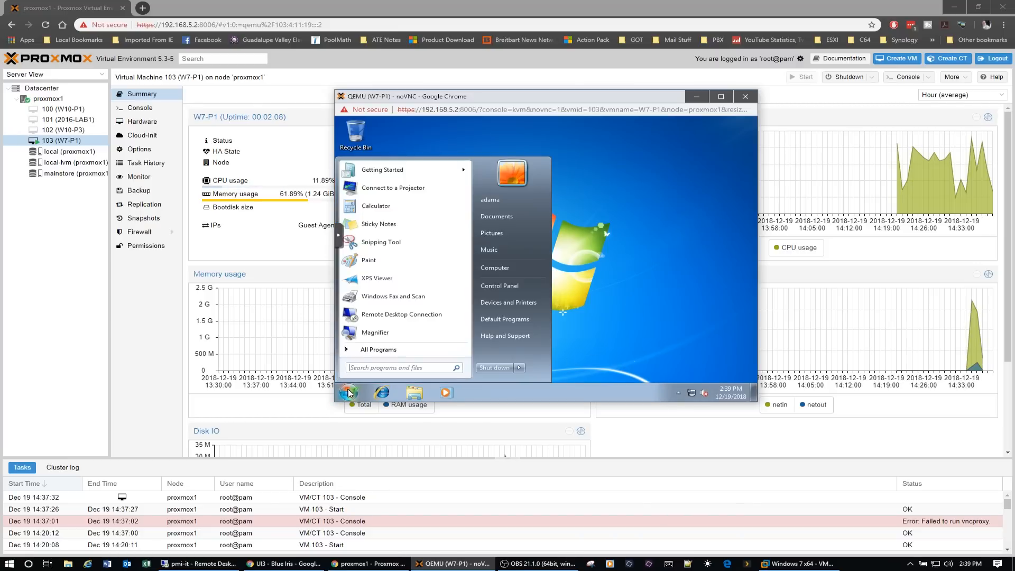
text(serv)
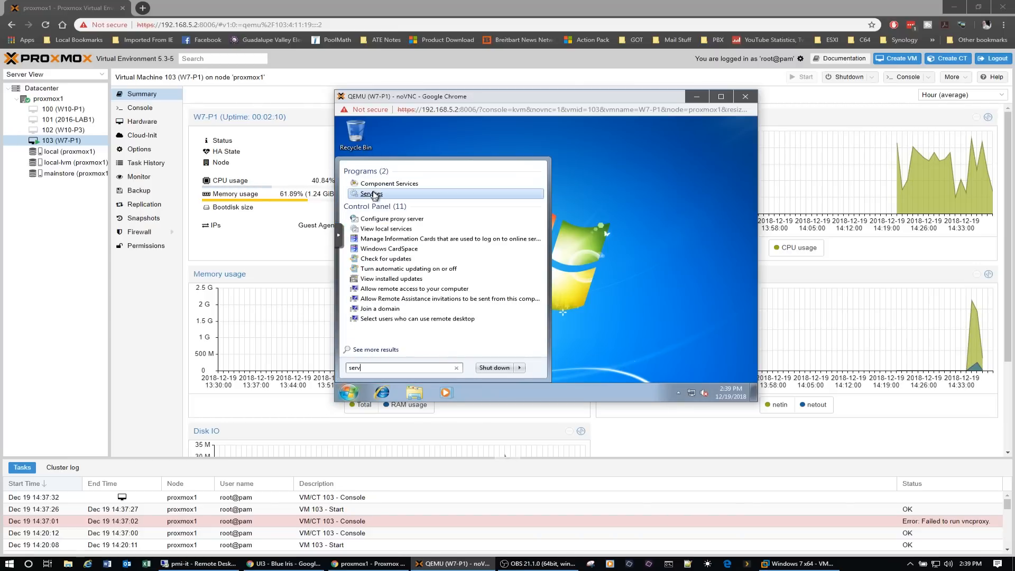
click(374, 195)
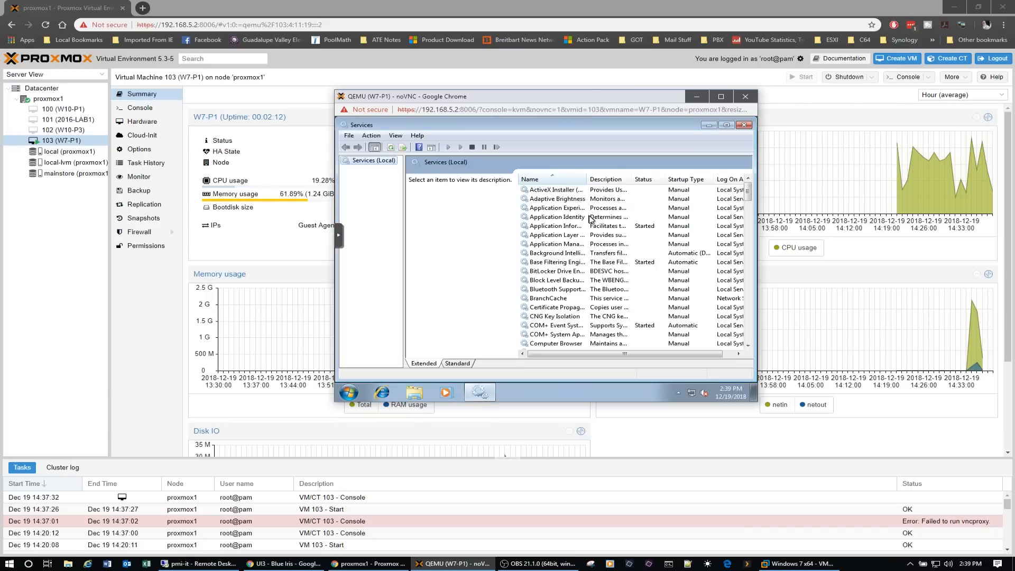
- Try to start the QEMU Guest Agent service following the guest's restart and dismiss the message
scroll(748, 331, down, 12)
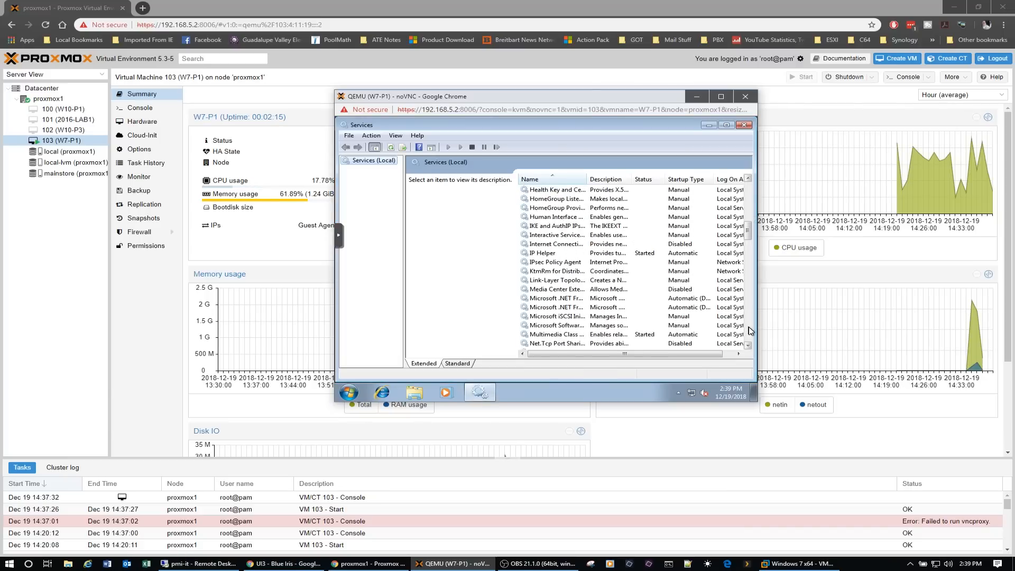
scroll(749, 330, down, 12)
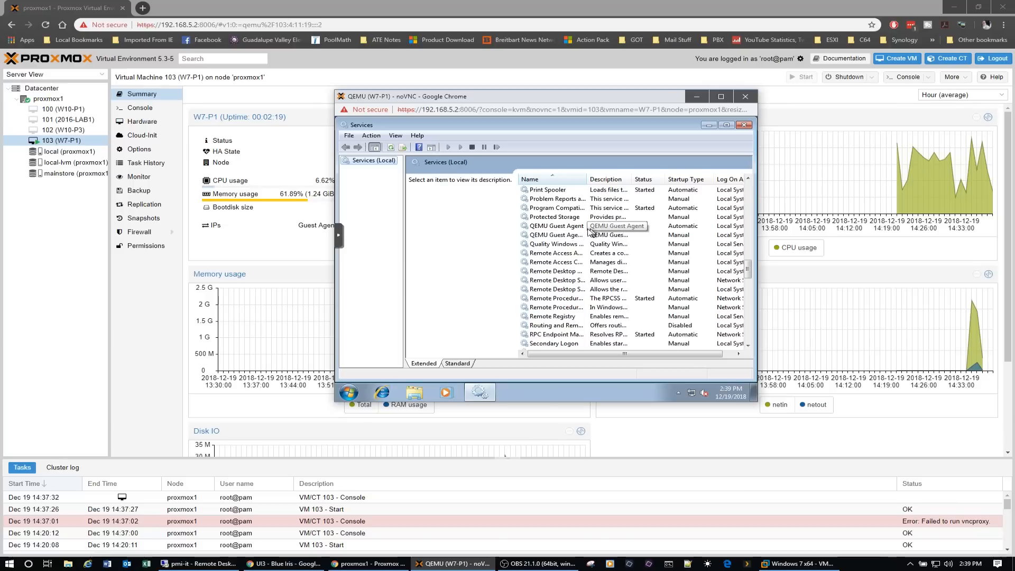
click(564, 227)
right_click(564, 228)
click(587, 236)
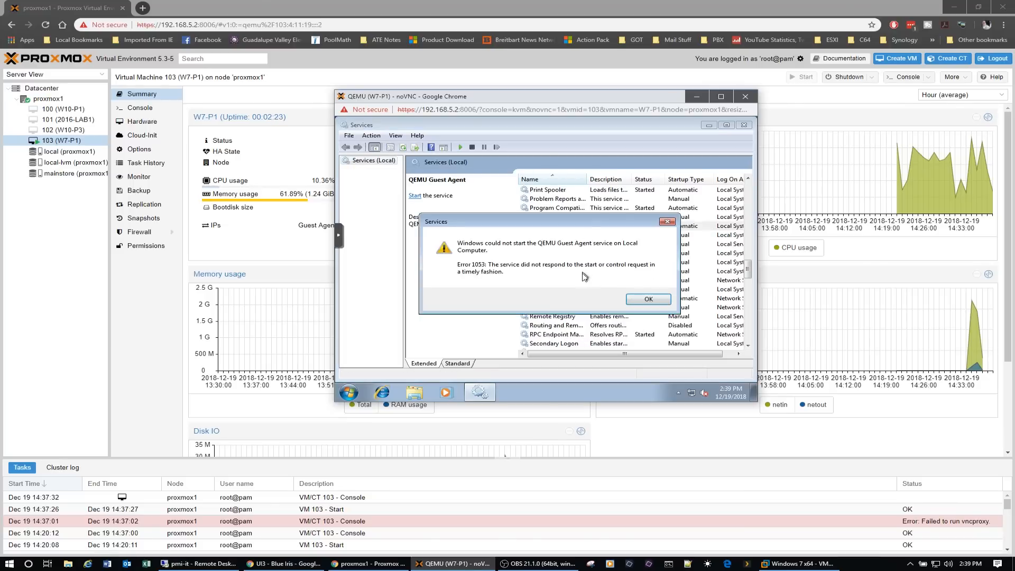
click(650, 300)
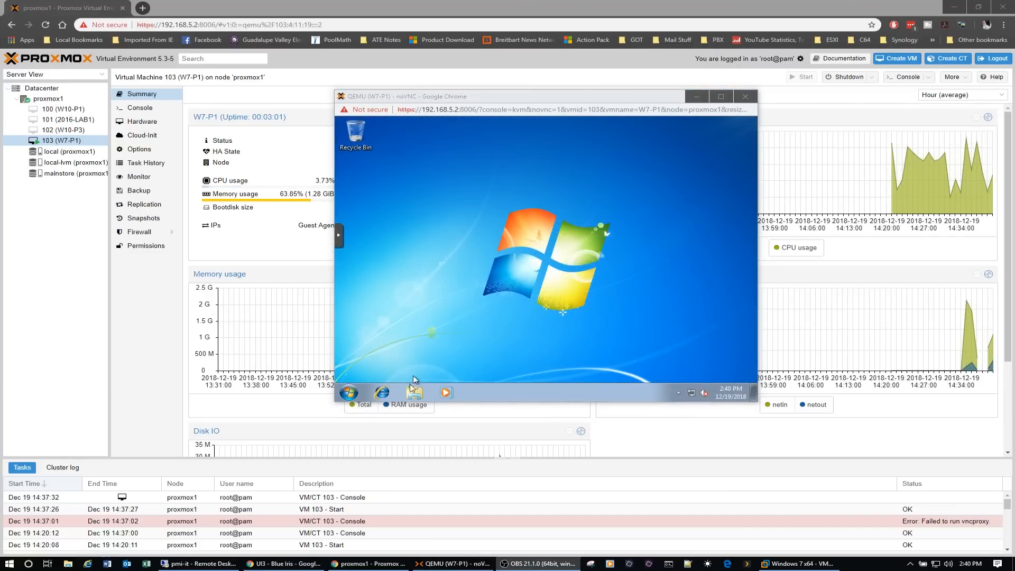
- Open a file browser window in the guest and go to the network location \\home-nas
click(415, 394)
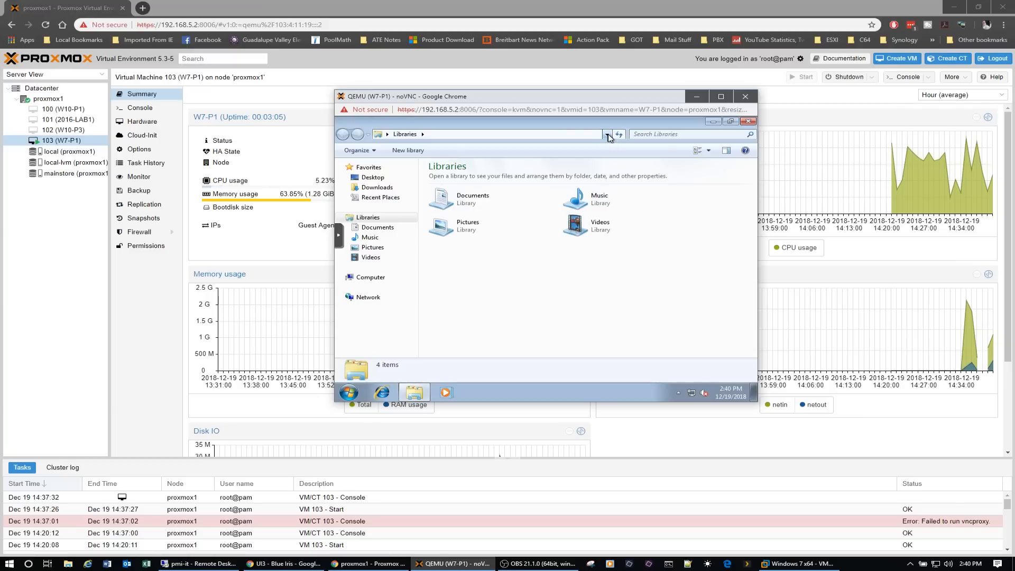
click(550, 138)
text(\\home-nas)
key(Return)
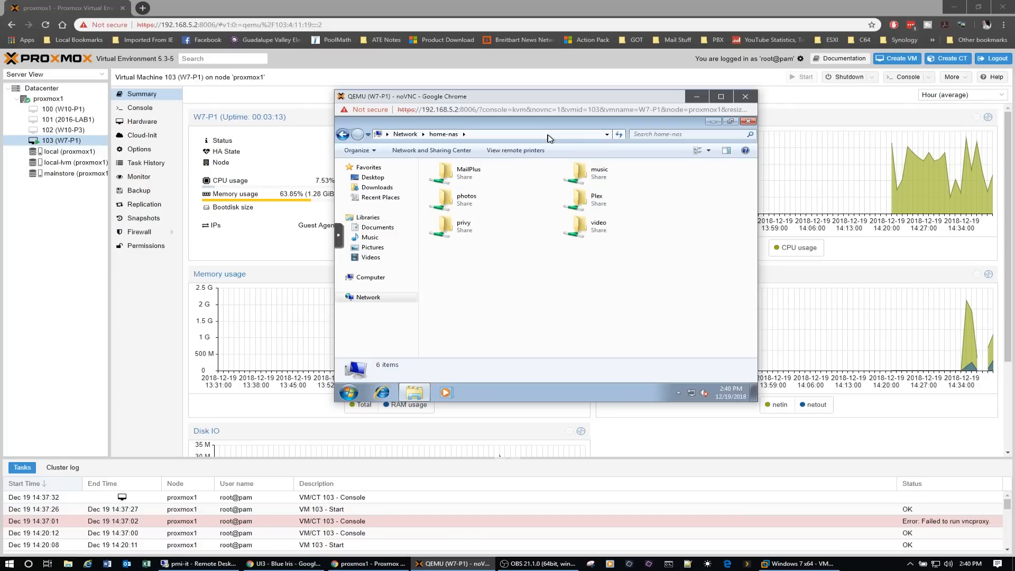
- Map the video share on home-nas as network drive V: in the guest
right_click(584, 228)
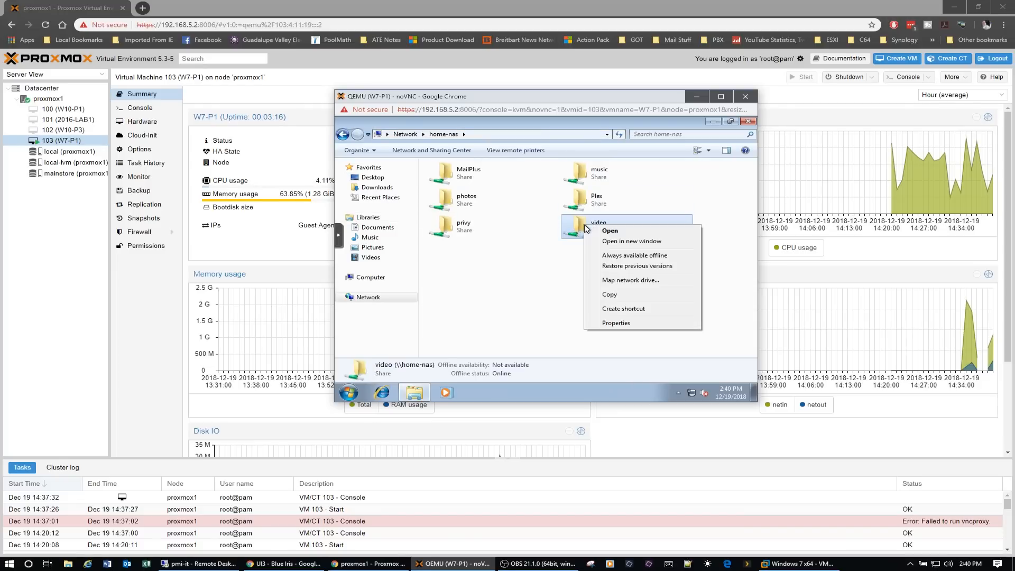
click(631, 281)
click(533, 235)
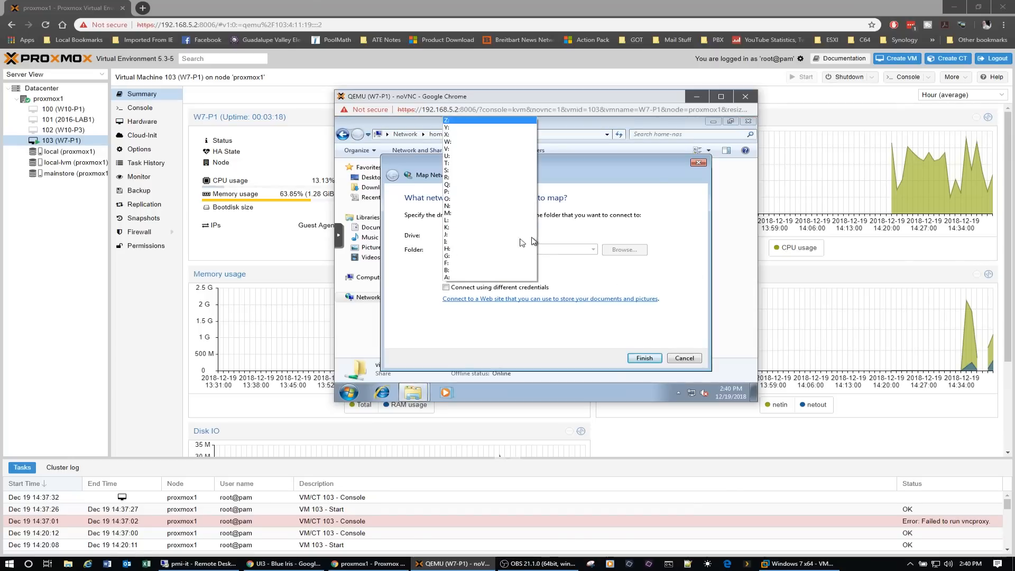
click(464, 149)
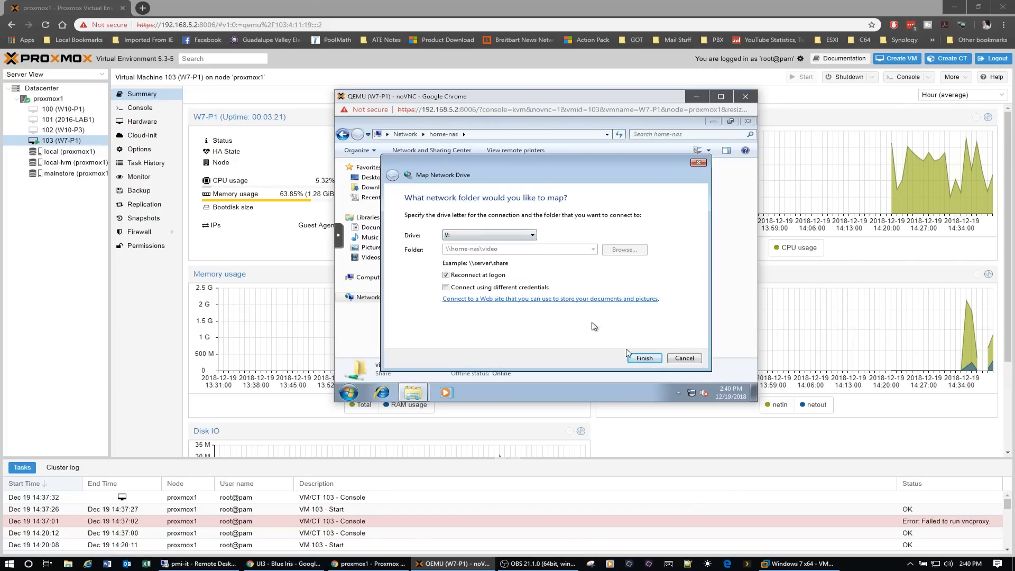
click(645, 358)
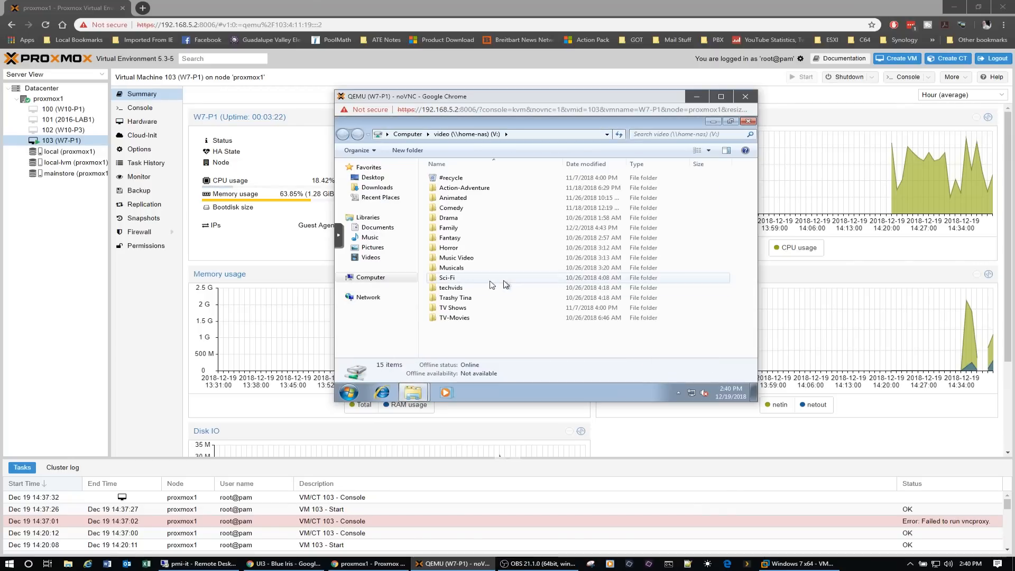
- Open the Sci-Fi folder on drive V: and copy the folders Alien, Alien 3, Alien Resurection, Alien vs Predator and Aliens
double_click(461, 279)
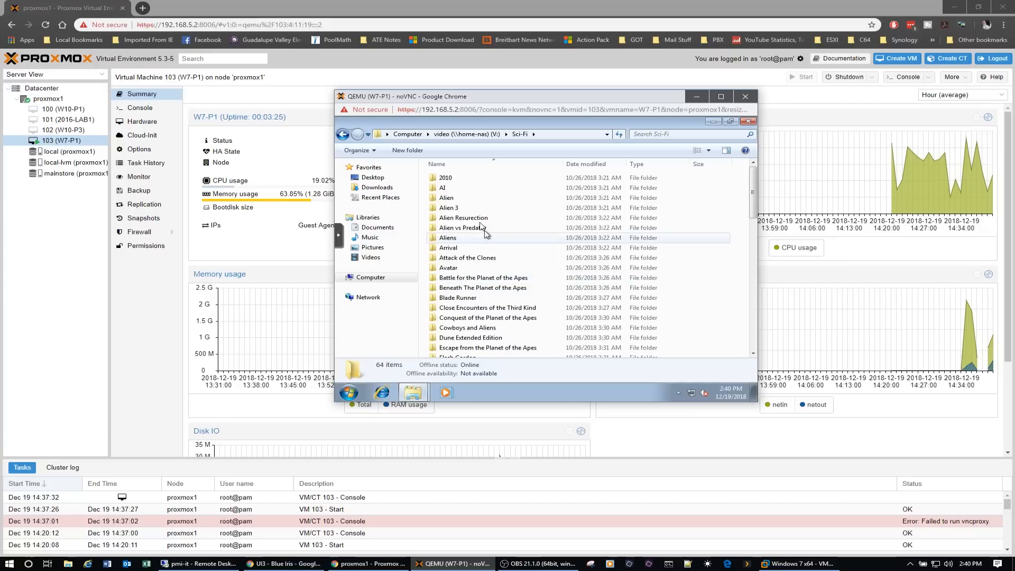
click(459, 200)
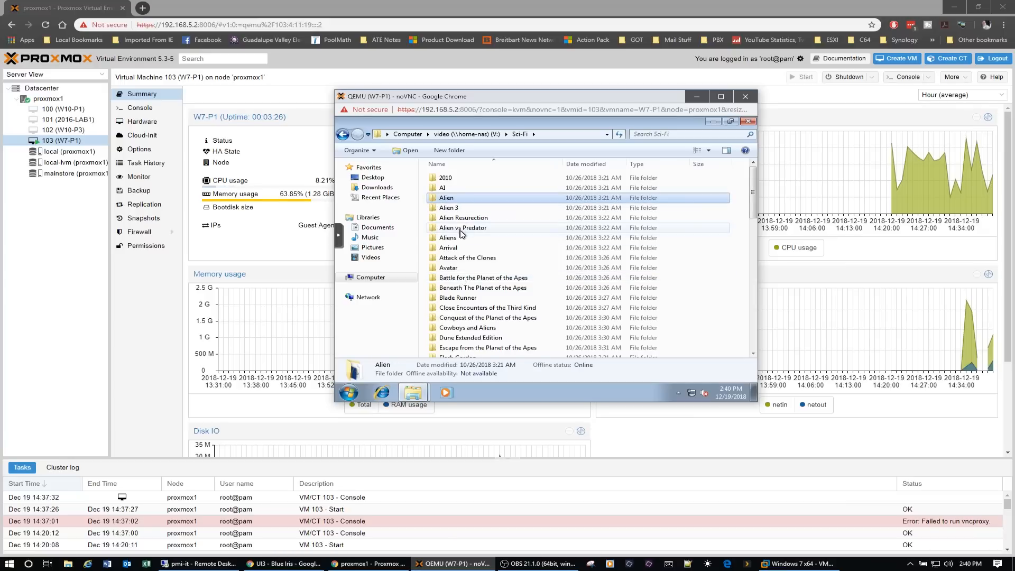
click(453, 239)
ctrl+click(458, 229)
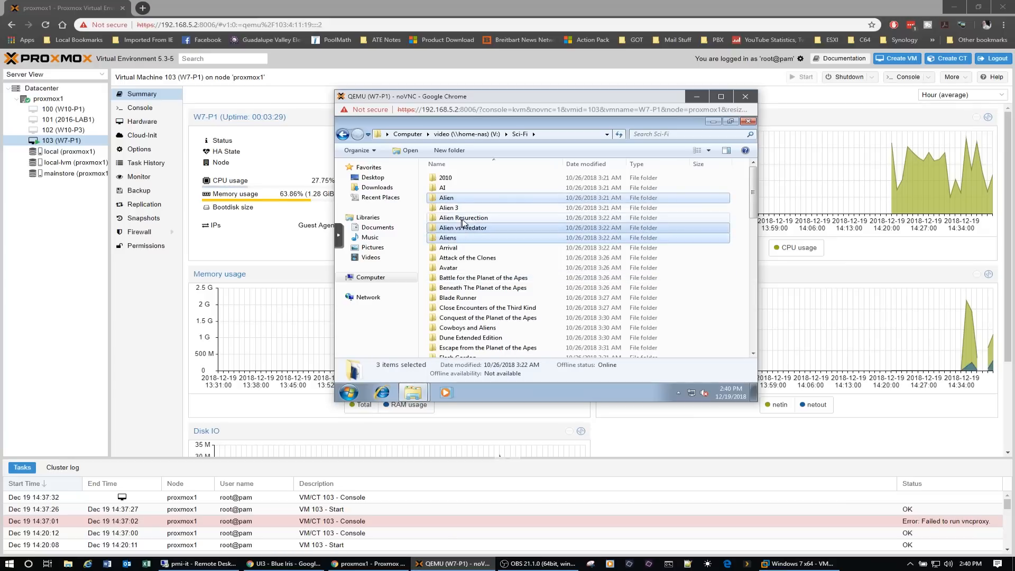
ctrl+click(459, 218)
ctrl+click(449, 208)
right_click(454, 210)
click(478, 279)
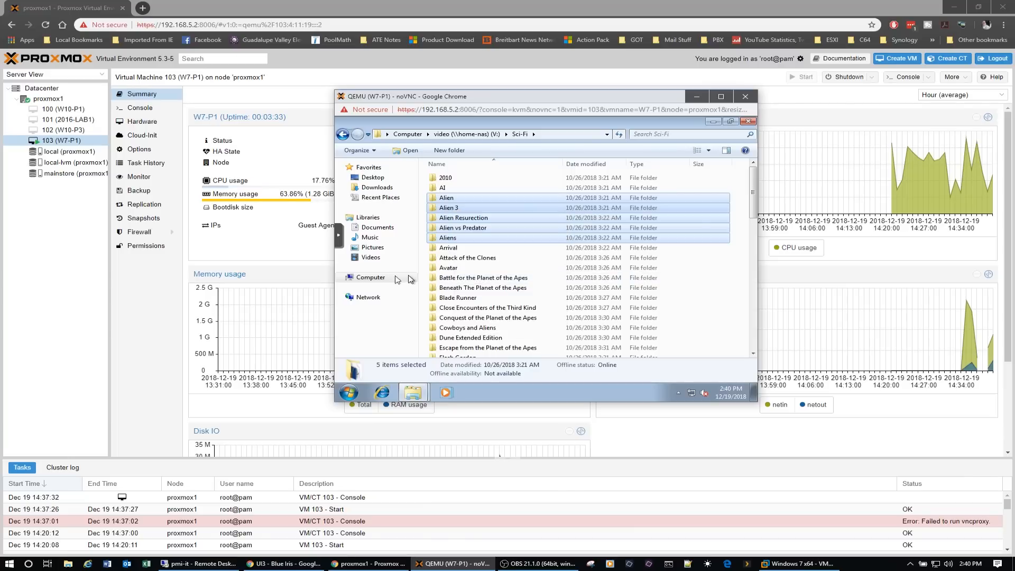
- Create a folder named test on the guest's Local Disk (C:)
click(379, 278)
double_click(510, 198)
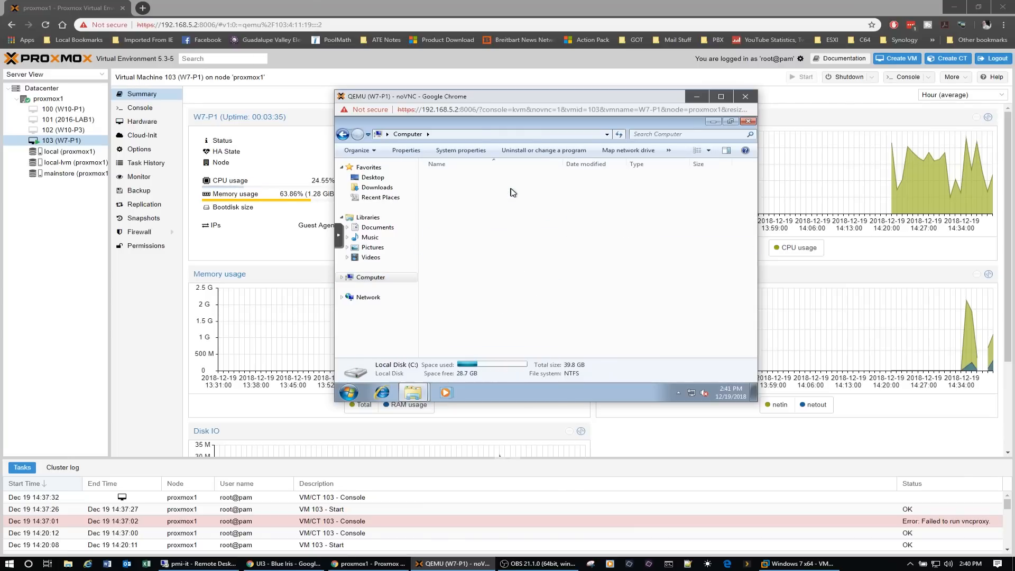
right_click(466, 277)
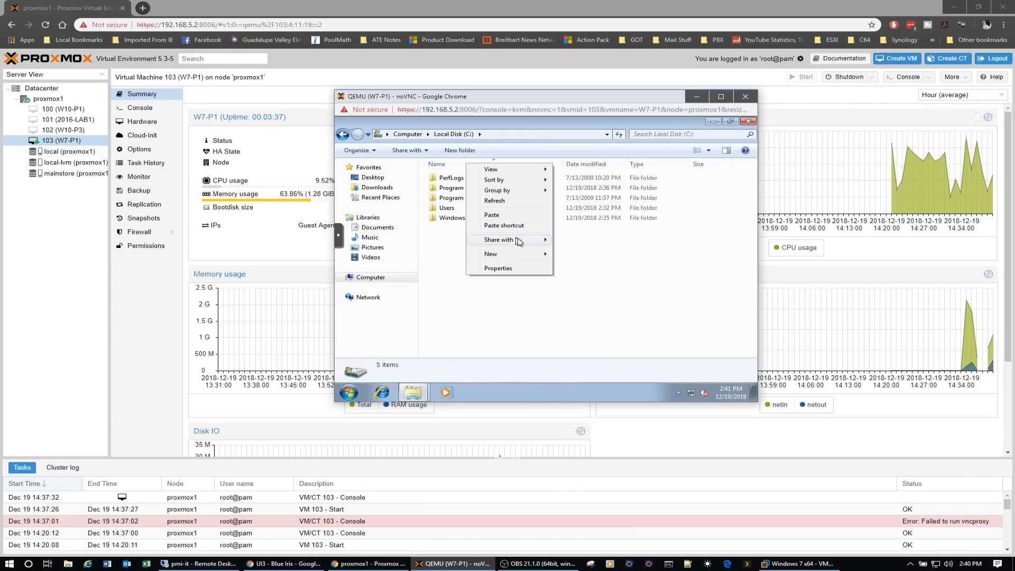
mouse_move(521, 254)
click(576, 254)
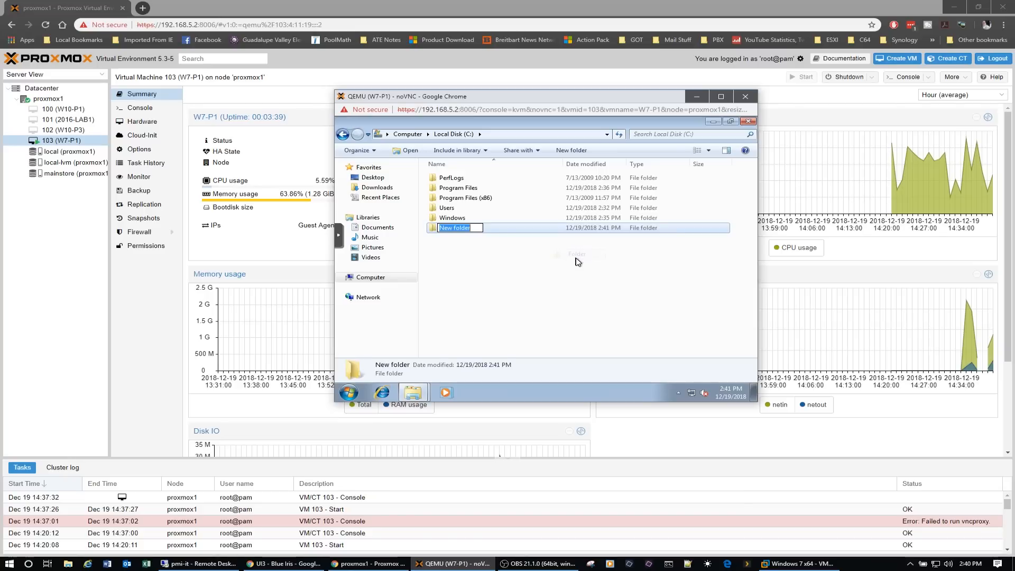
text(t)
key(Return)
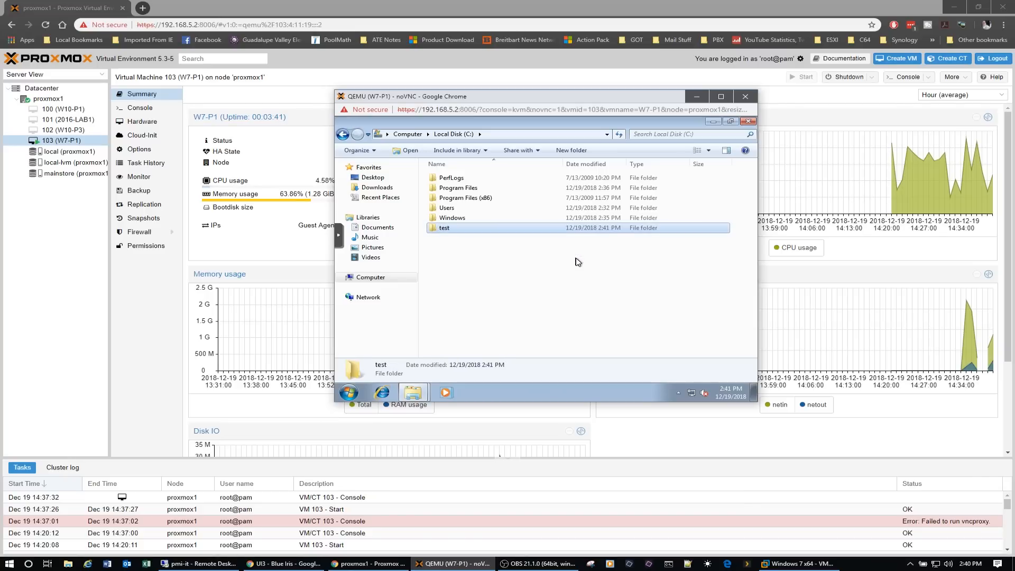
- Paste the copied folders into C:\test with the transfer details shown, and close the file browser windows once the copy ends
double_click(453, 233)
right_click(453, 233)
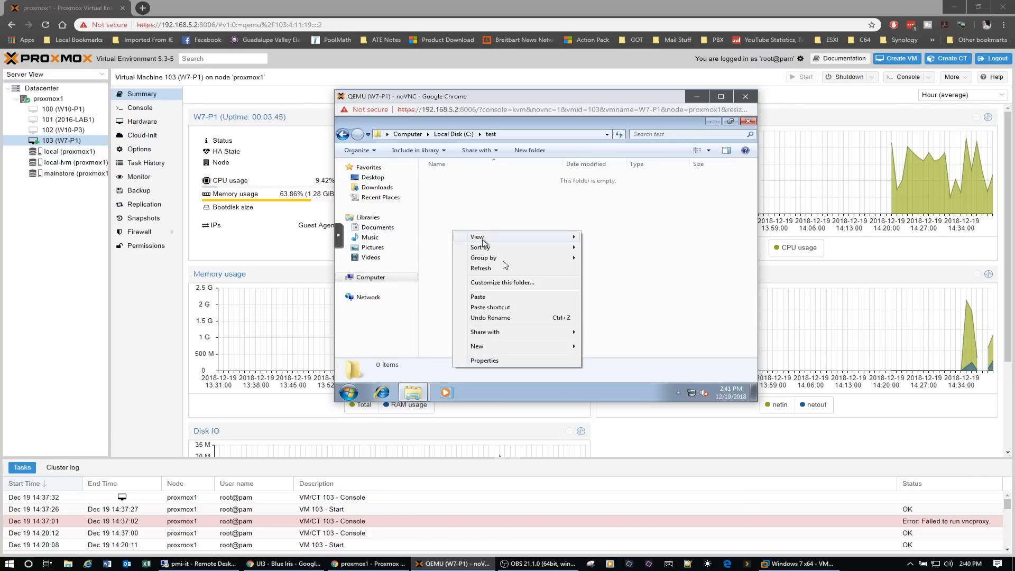
click(501, 297)
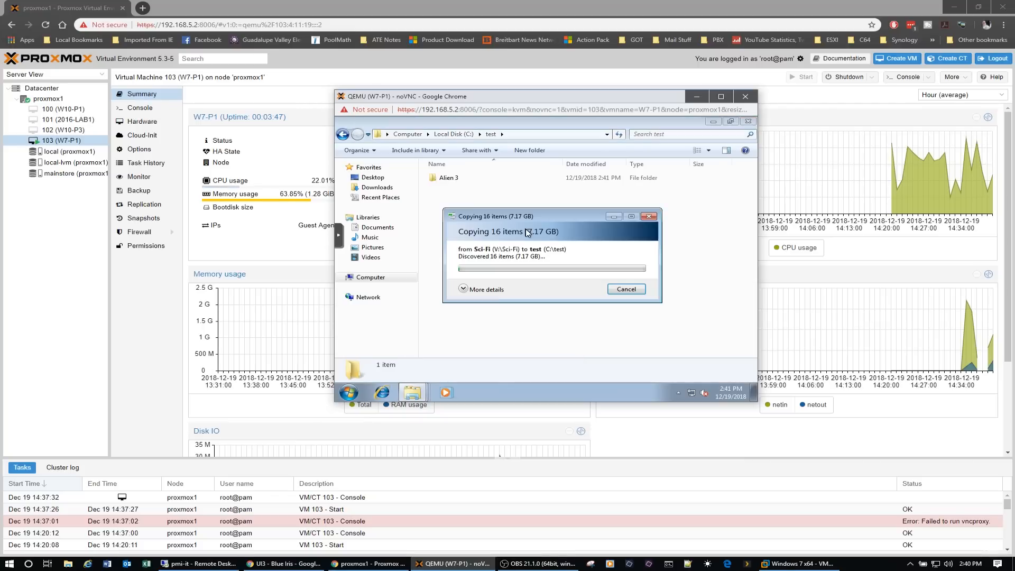
click(464, 290)
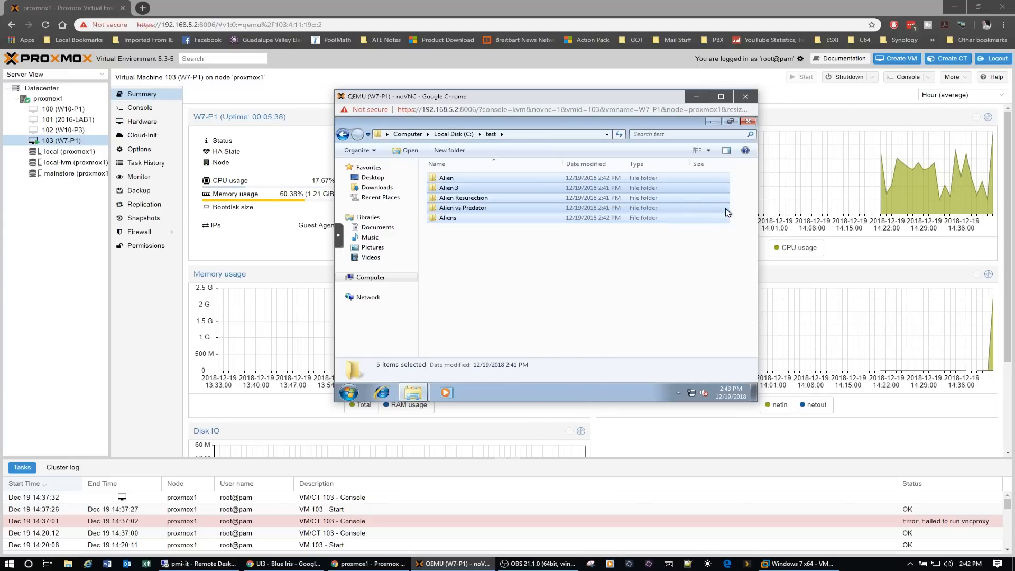
click(748, 122)
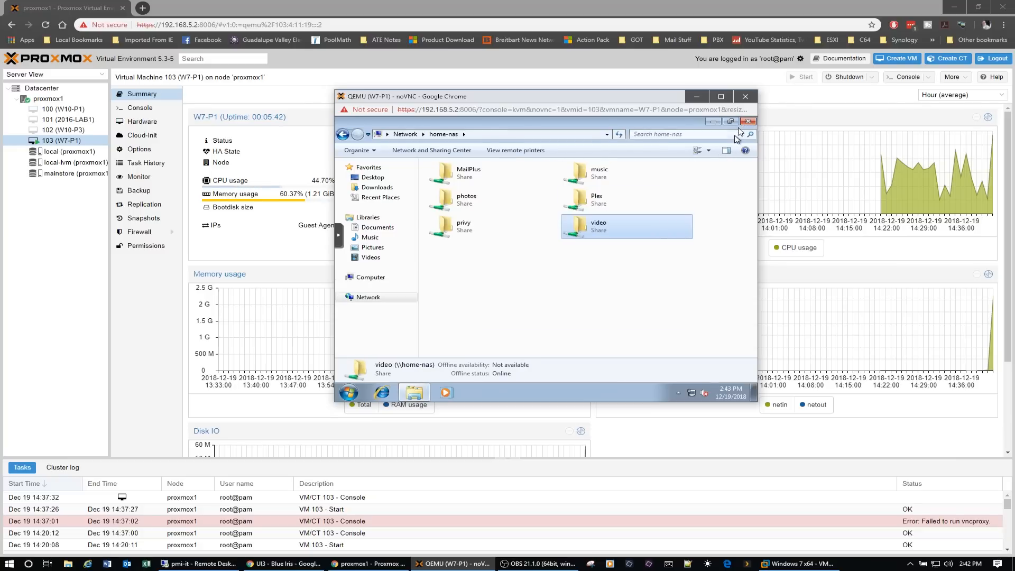
click(747, 122)
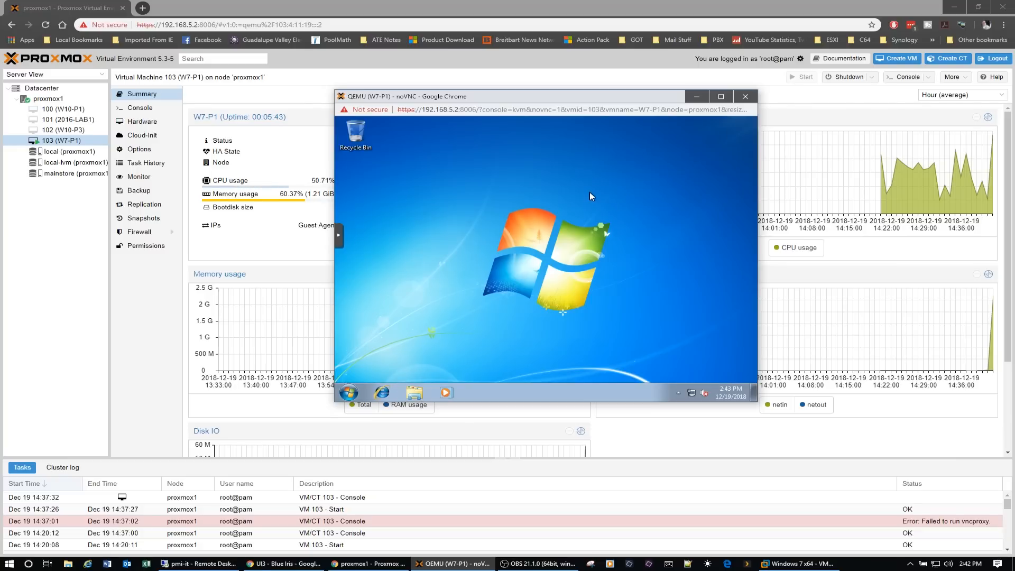
- Open the guest's system properties and check Device Manager for devices without drivers, closing all the windows when done
click(414, 393)
right_click(373, 284)
click(401, 271)
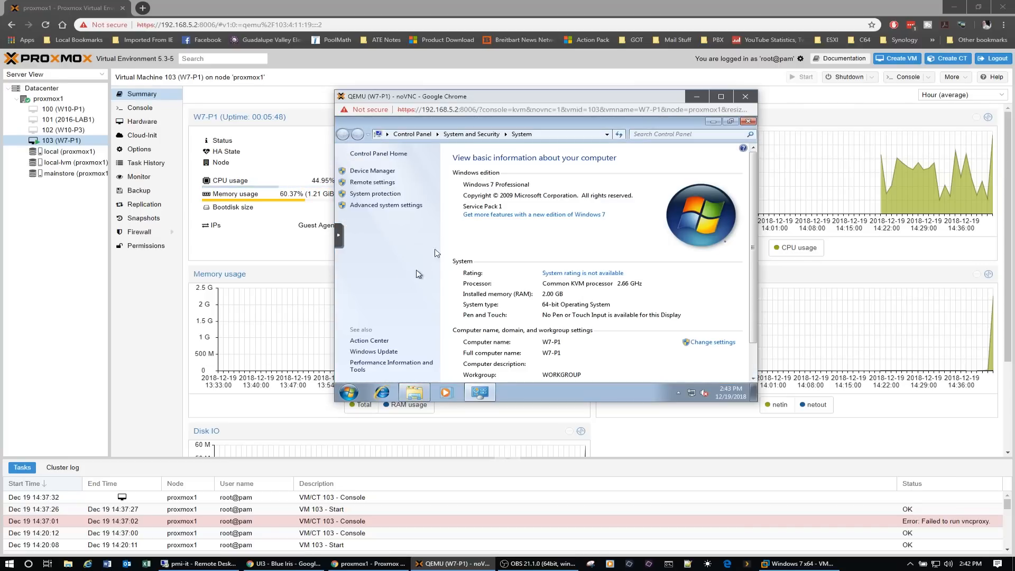
click(374, 171)
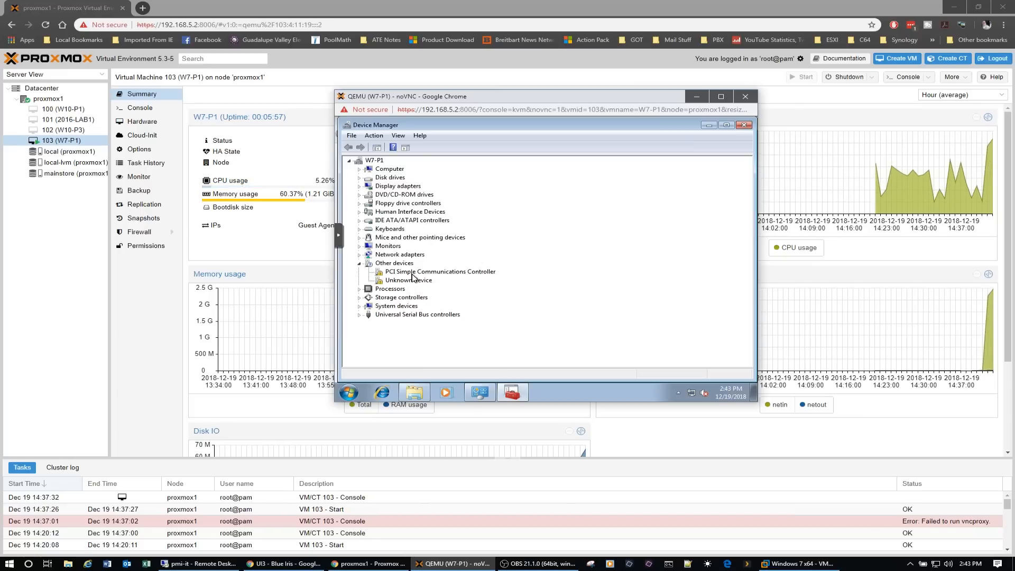
click(744, 125)
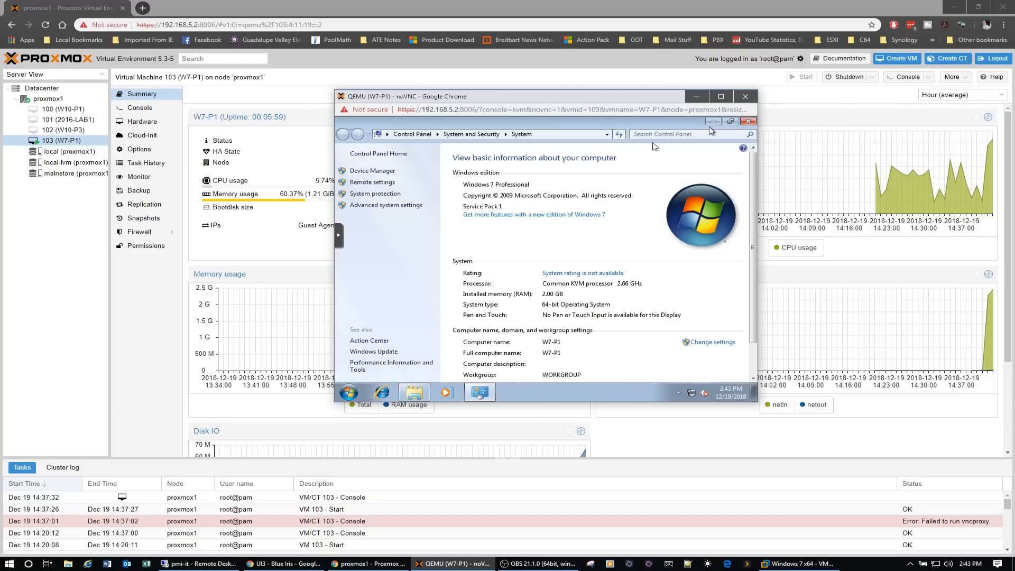
click(749, 123)
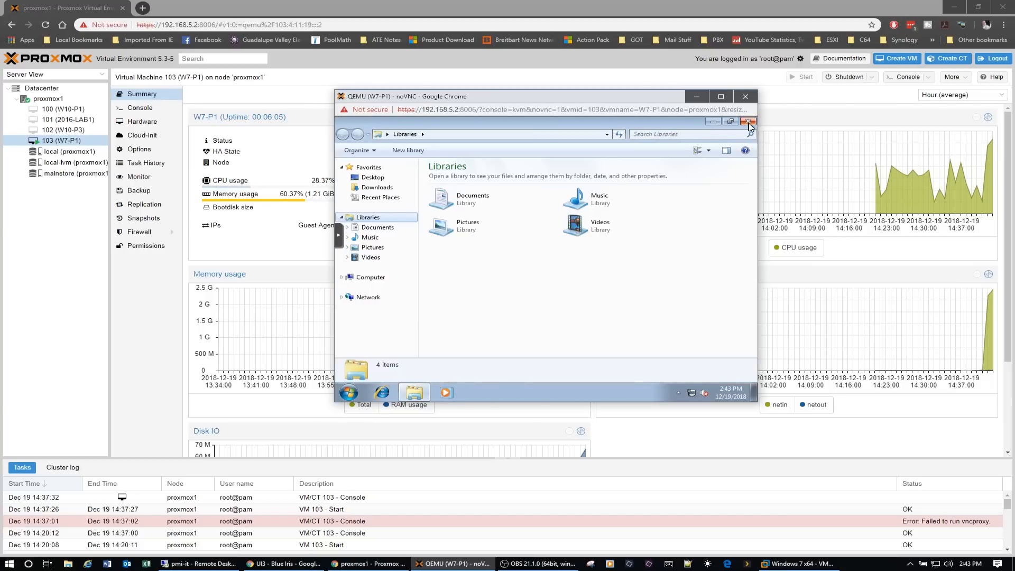
click(748, 122)
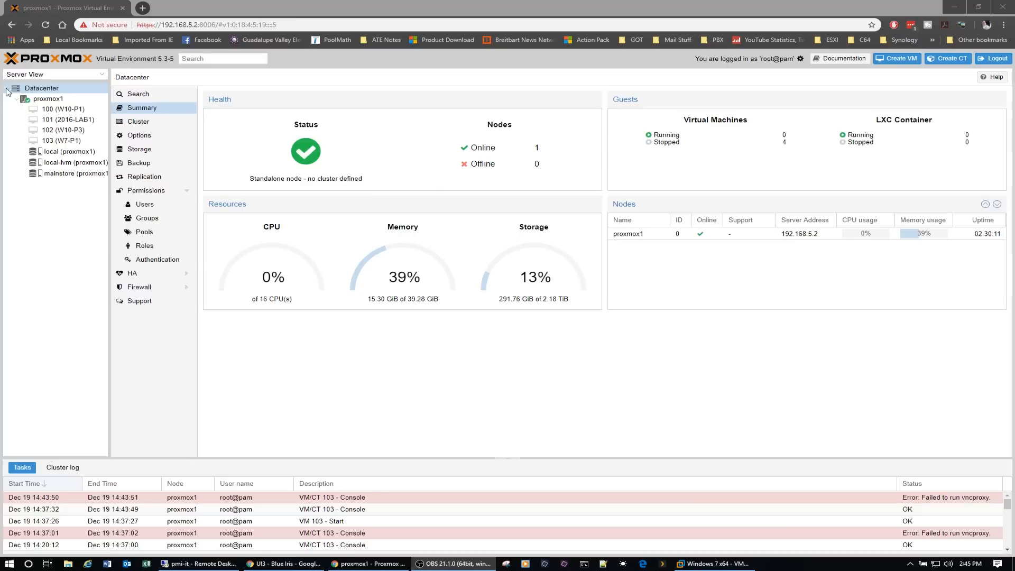
- Begin creating a new virtual machine on node proxmox1, give it a name starting with W10-P, and continue to the OS settings
click(53, 100)
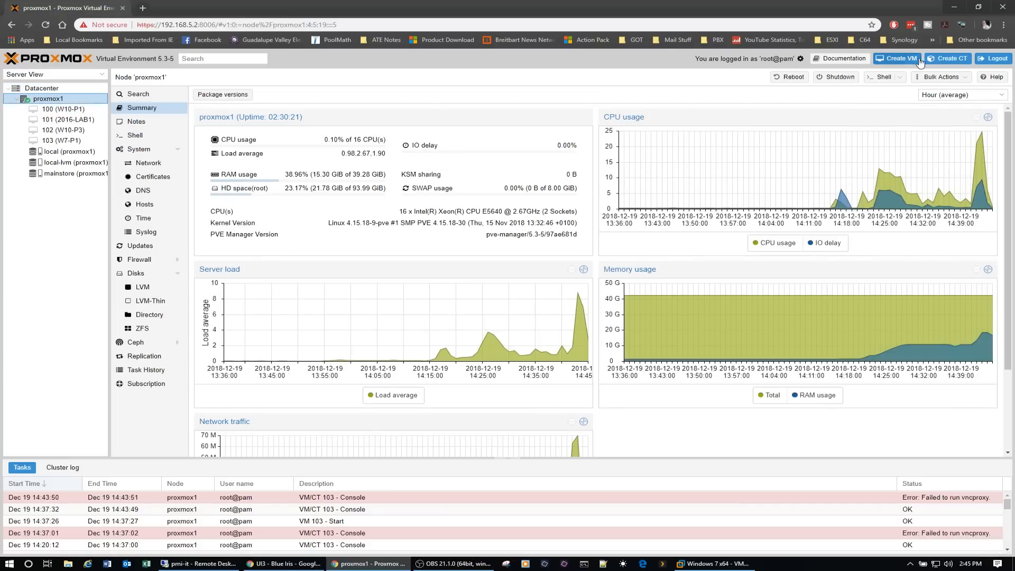
click(897, 58)
click(443, 254)
text(w1)
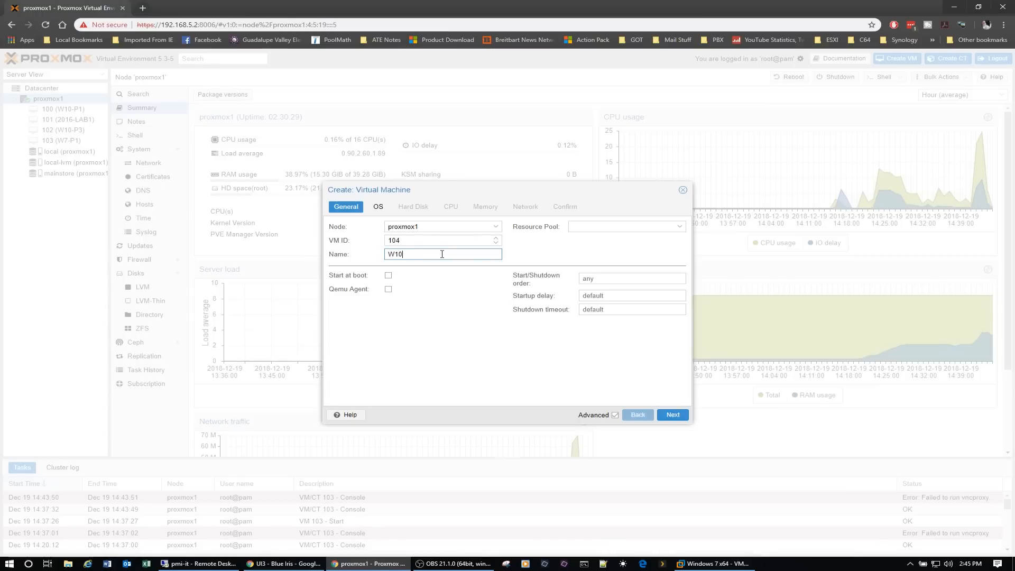
text(0-P4)
click(674, 415)
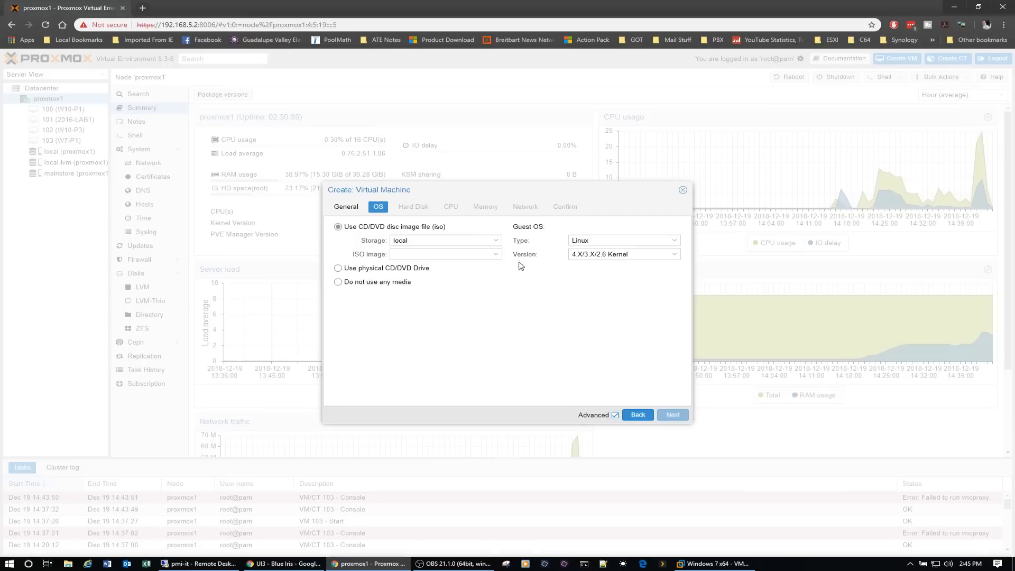
- Select the SW_DVD9_Win_Pro_Ent_Edu_N_10_1803_64BIT ISO from local storage, set the guest OS to Microsoft Windows 10/2016, and continue
click(498, 242)
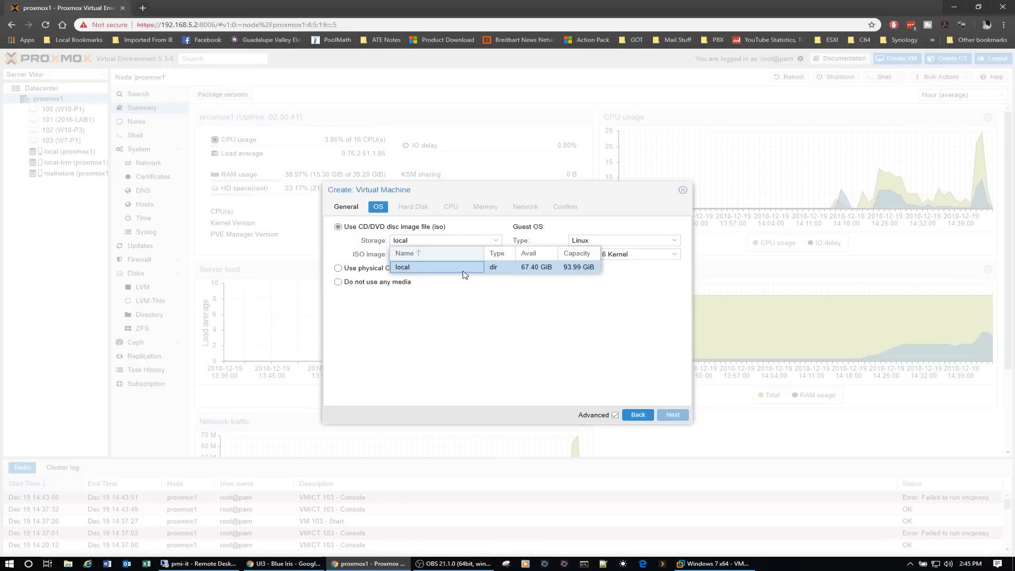
click(469, 273)
click(496, 254)
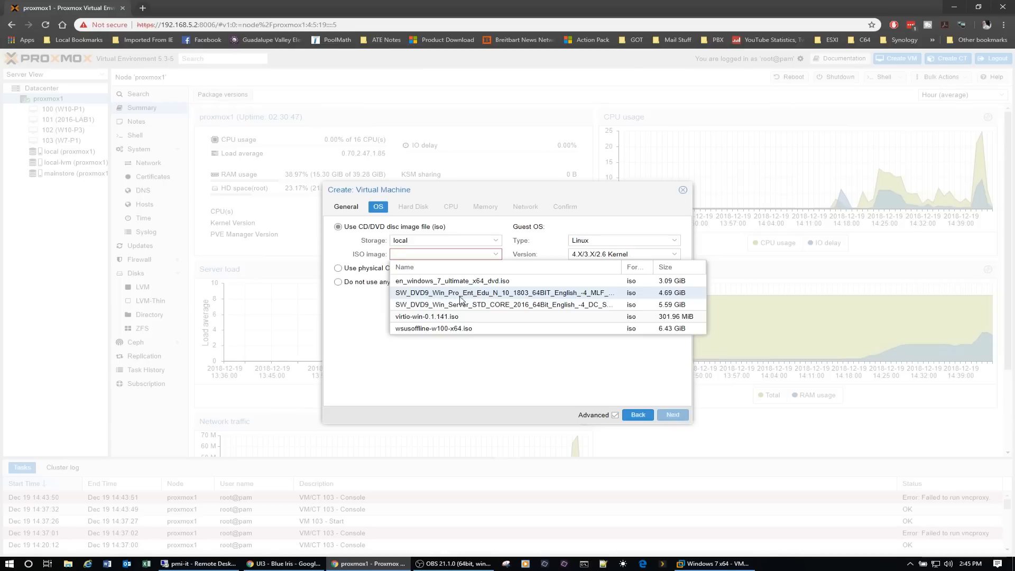
click(510, 295)
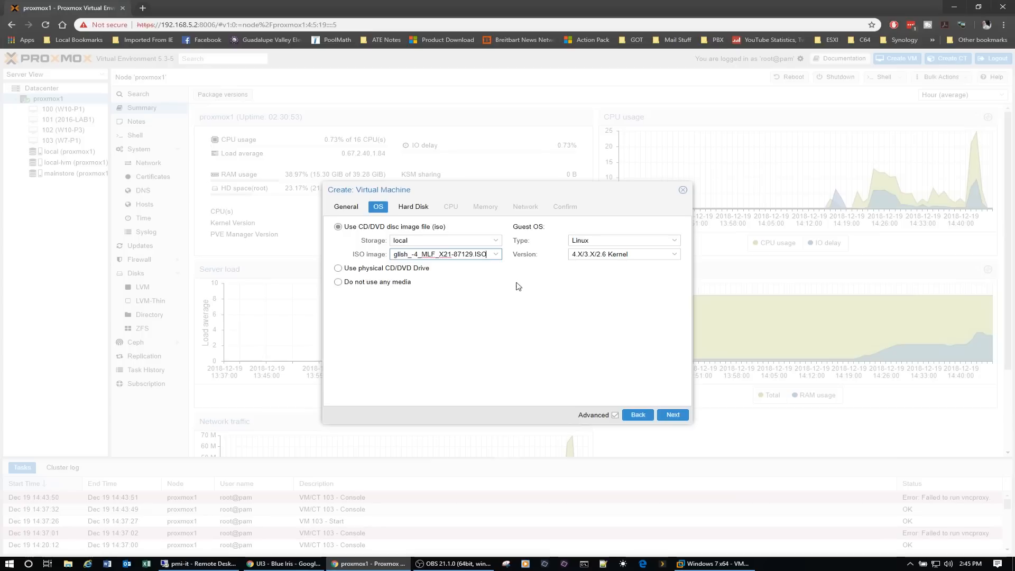
click(676, 242)
click(629, 264)
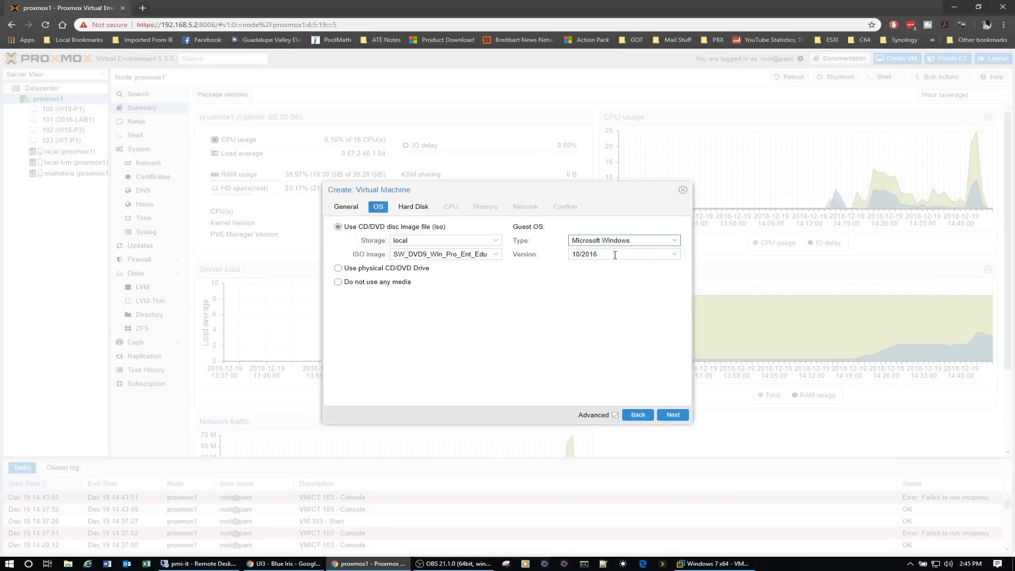
click(670, 417)
- Configure the hard disk as VirtIO Block with 40 GiB on the mainstore storage, and continue to the CPU settings
click(458, 229)
click(418, 264)
drag(418, 255, 374, 255)
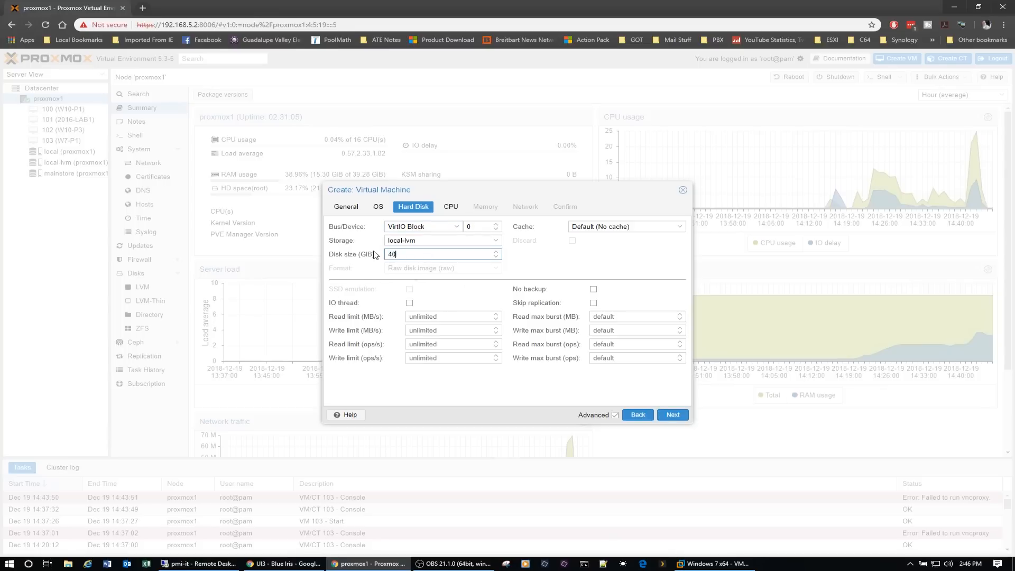
click(496, 241)
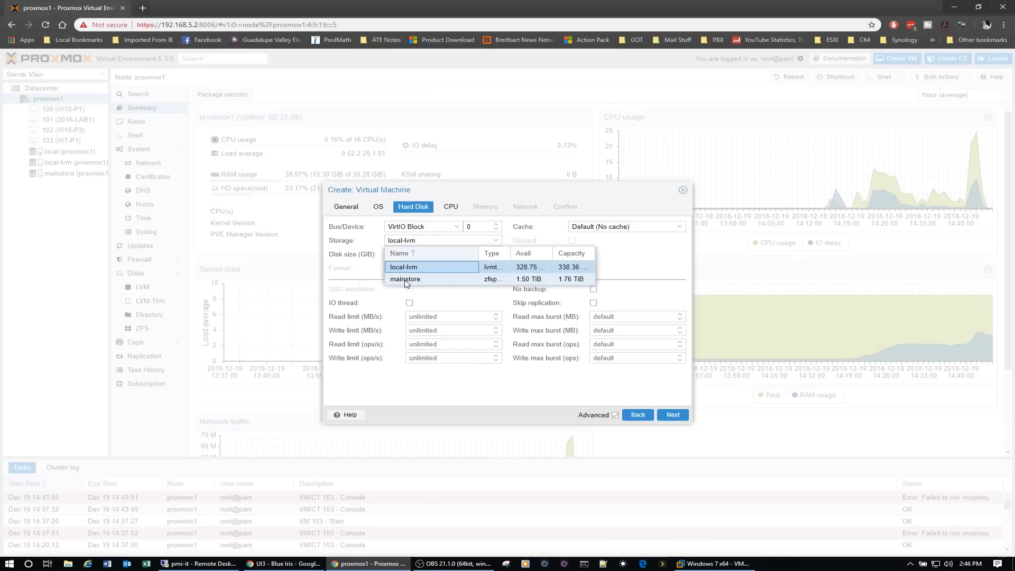
drag(511, 254, 539, 255)
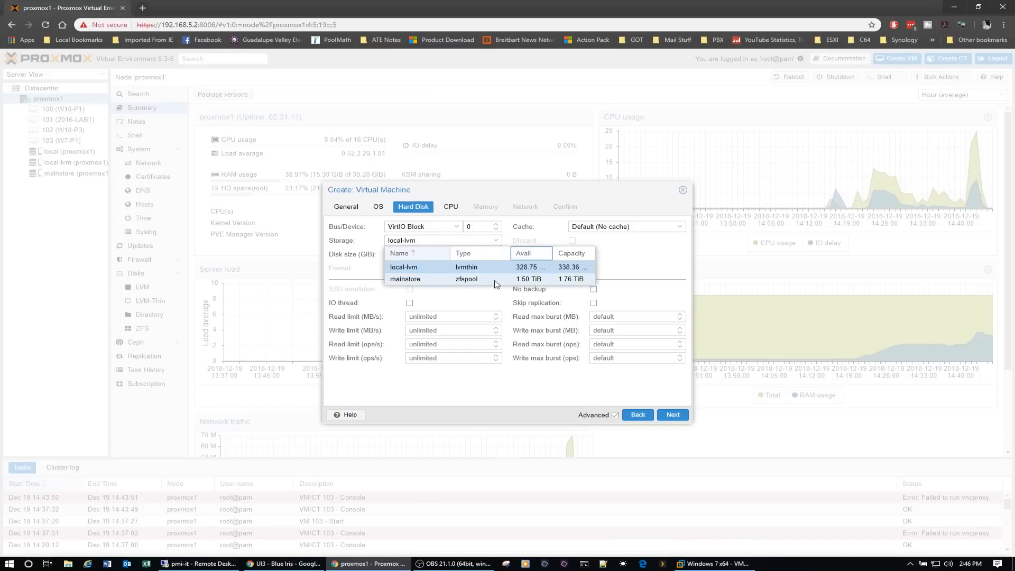
click(408, 281)
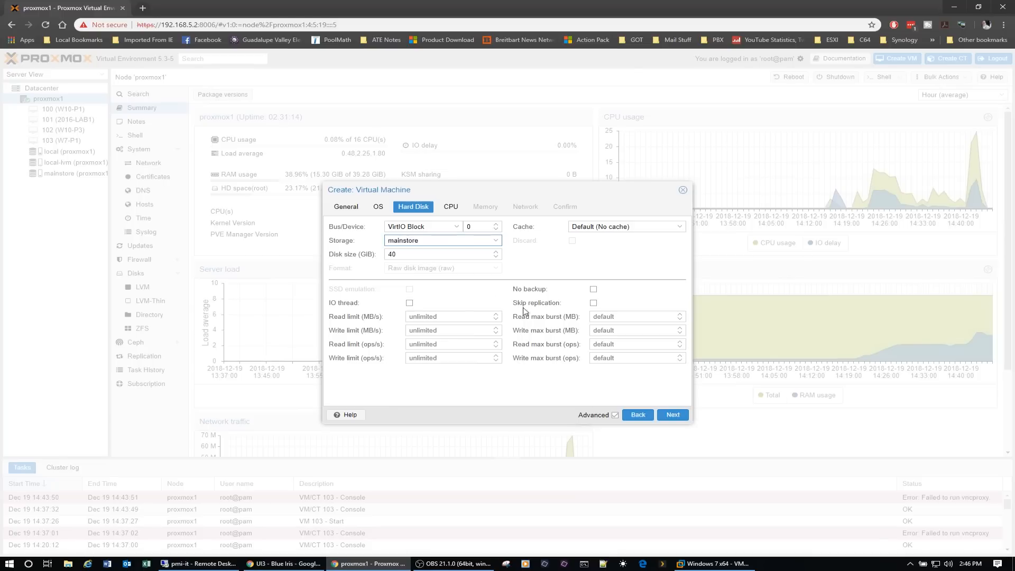
click(677, 418)
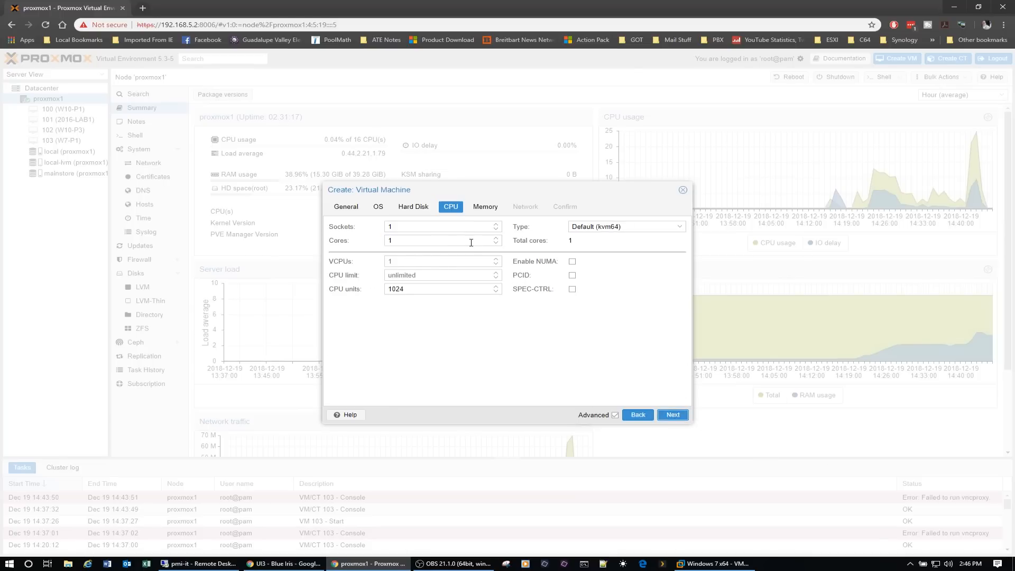
- Give the virtual machine 4 CPU cores, keep the CPU type at Default (kvm64), and continue to the memory settings
click(496, 238)
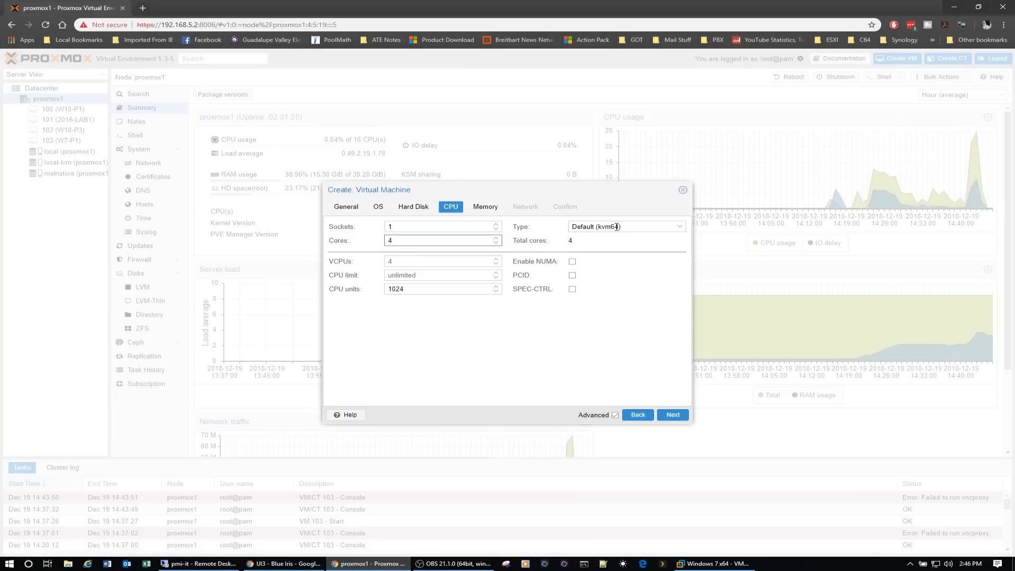
click(680, 228)
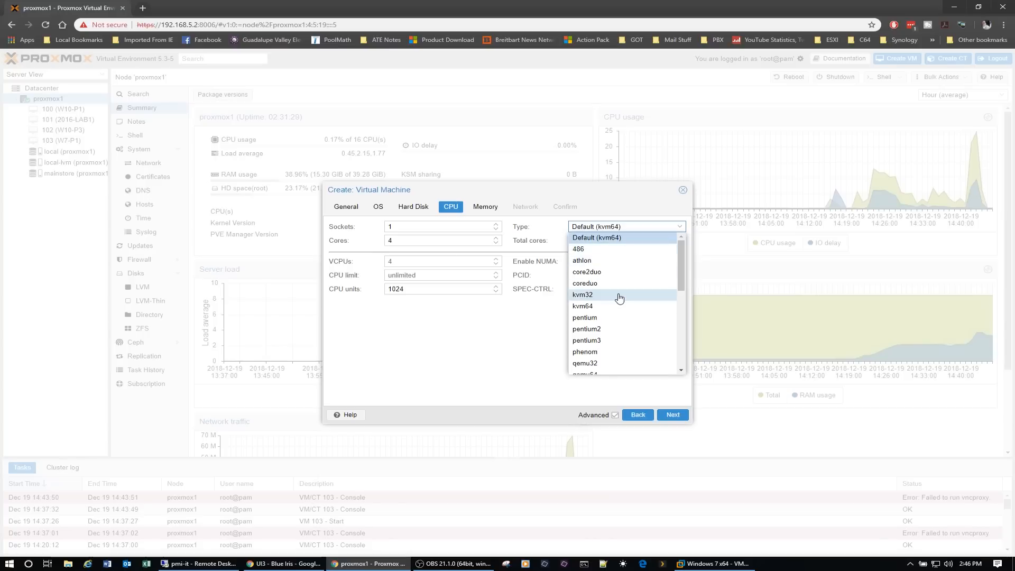
scroll(617, 297, down, 2)
scroll(620, 299, down, 3)
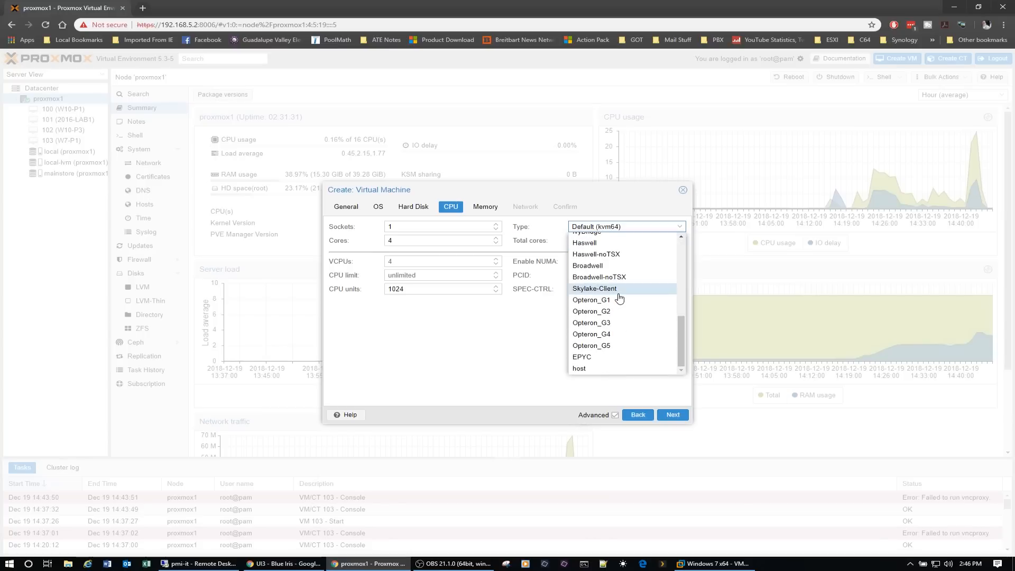
scroll(620, 299, up, 5)
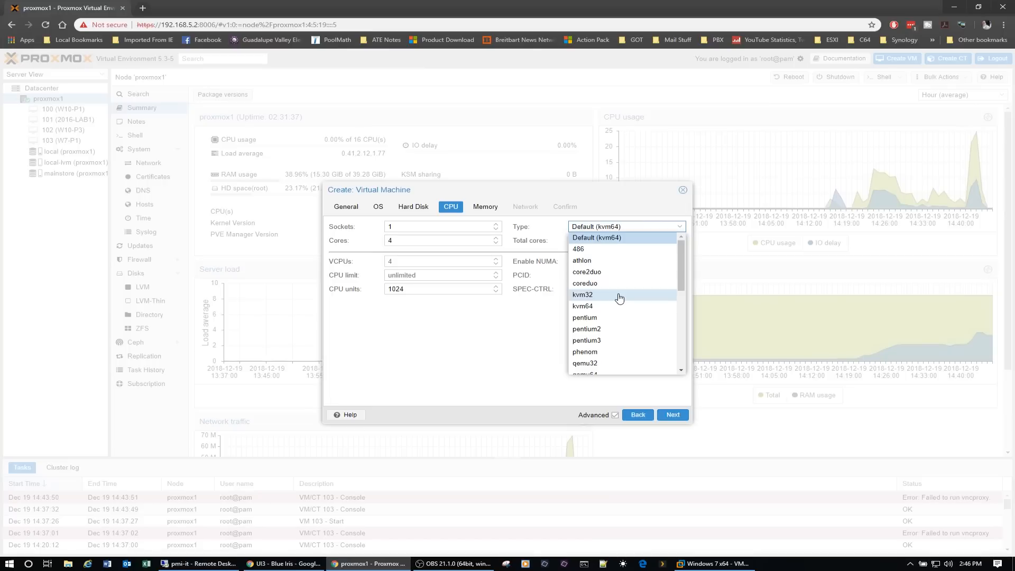
click(604, 239)
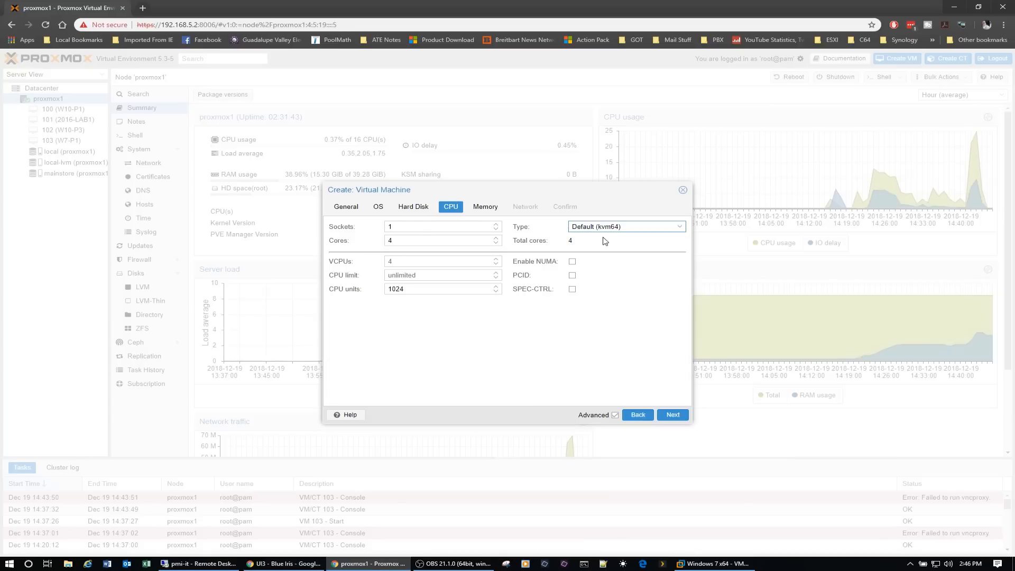
click(672, 414)
- Set the virtual machine's memory to 4096 MiB and continue to the network settings
drag(446, 224, 398, 224)
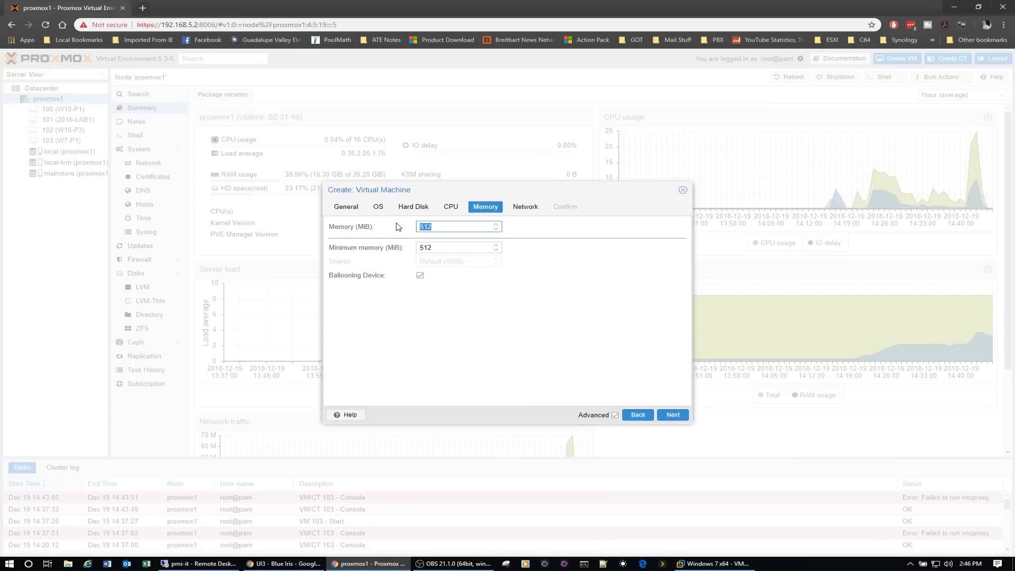
text(4096)
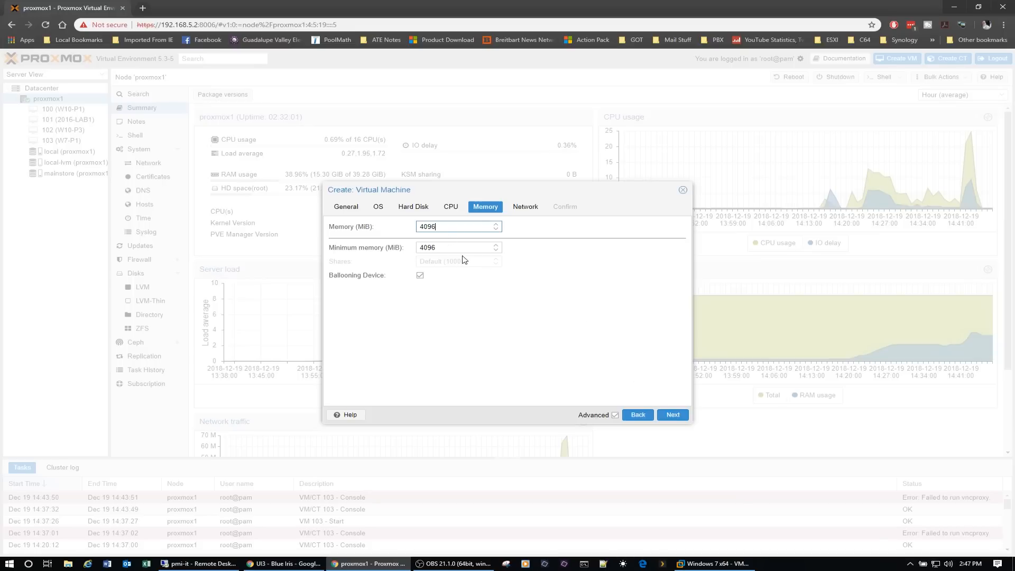
click(673, 414)
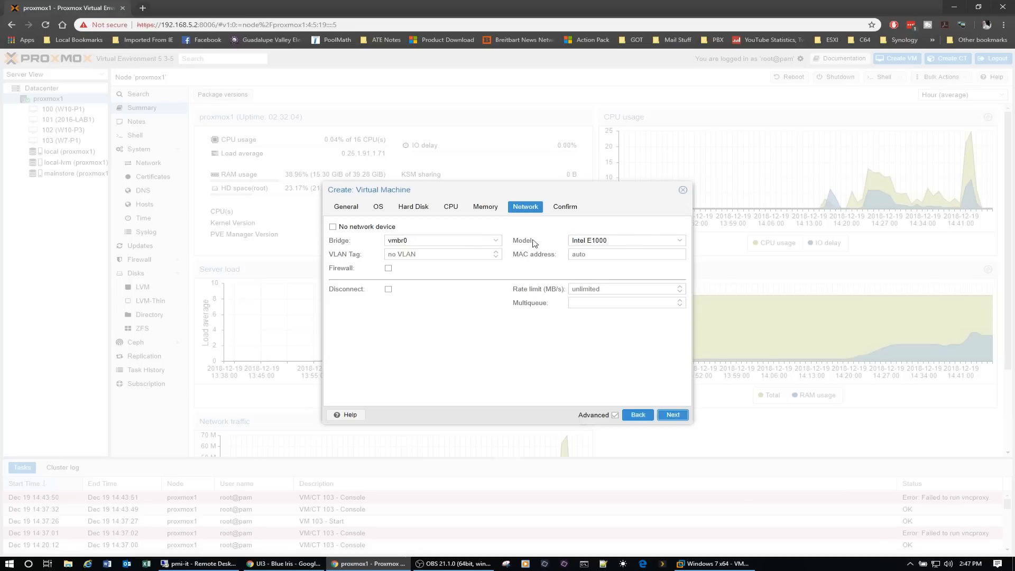
- Set the network model to VirtIO (paravirtualized) and finish creating the virtual machine without starting it
click(677, 241)
click(597, 264)
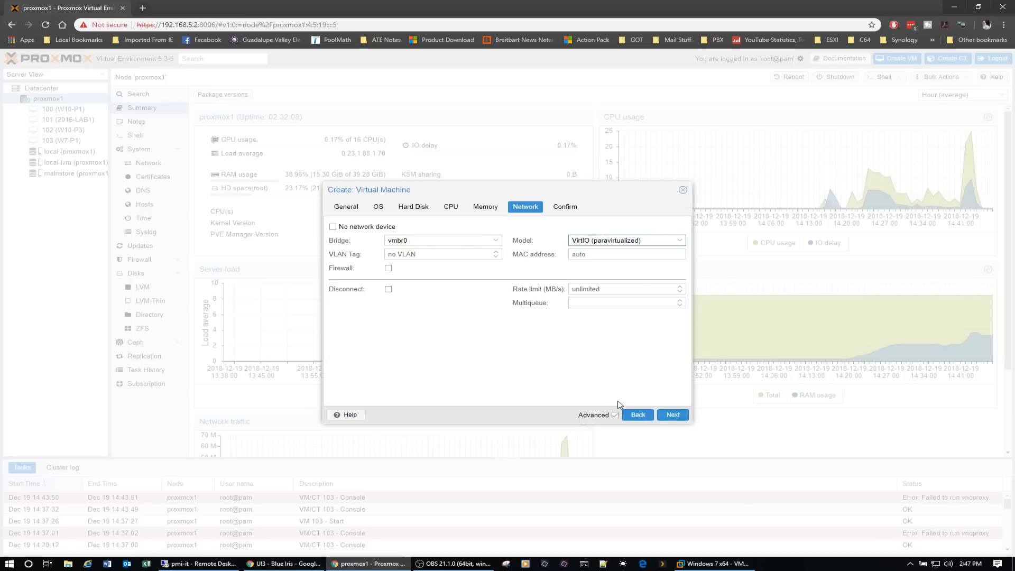
click(672, 415)
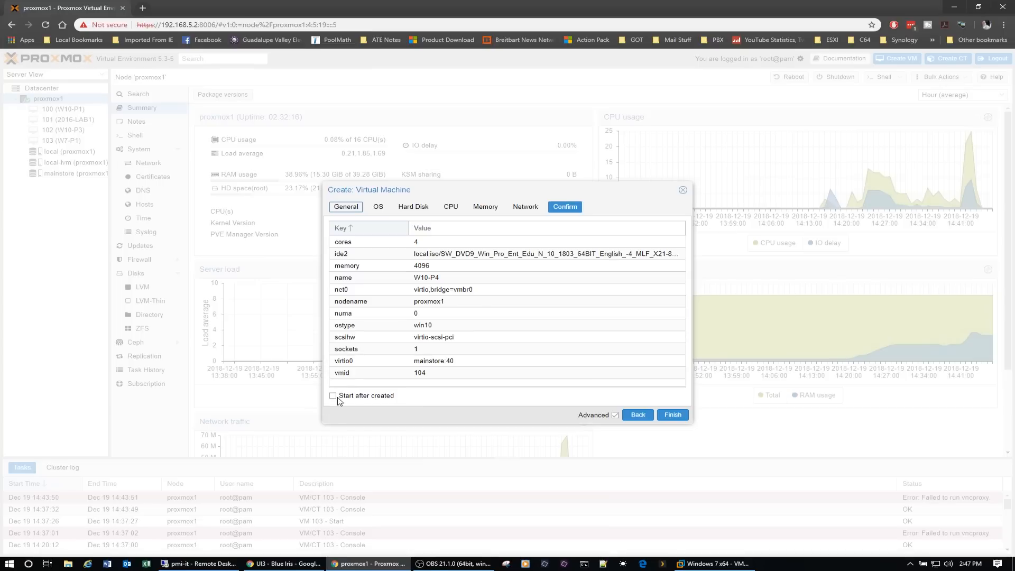
click(675, 417)
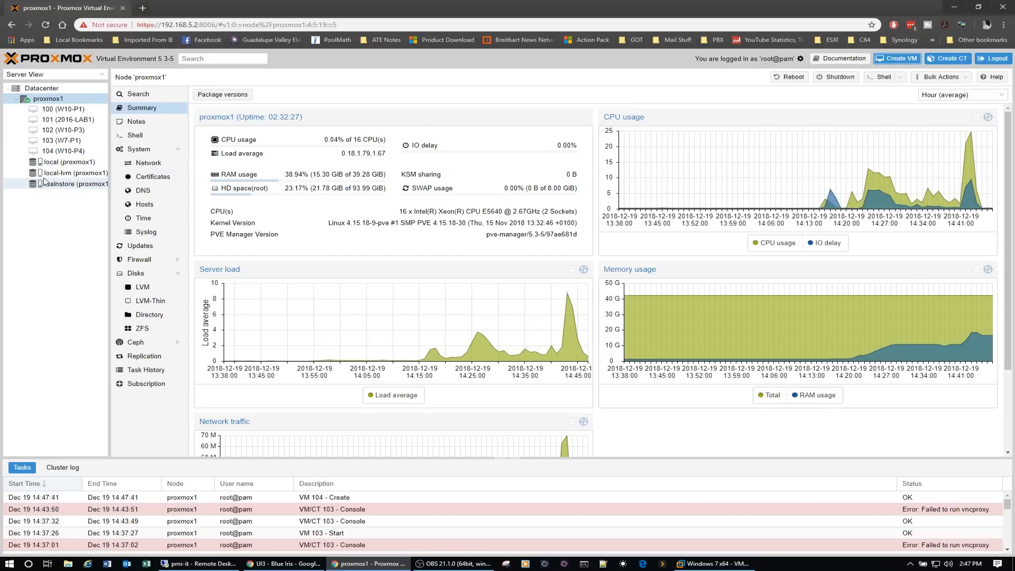
- Add an IDE 0 CD/DVD drive to VM 104 (W10-P4) using virtio-win-0.1.141.iso from local storage
click(77, 152)
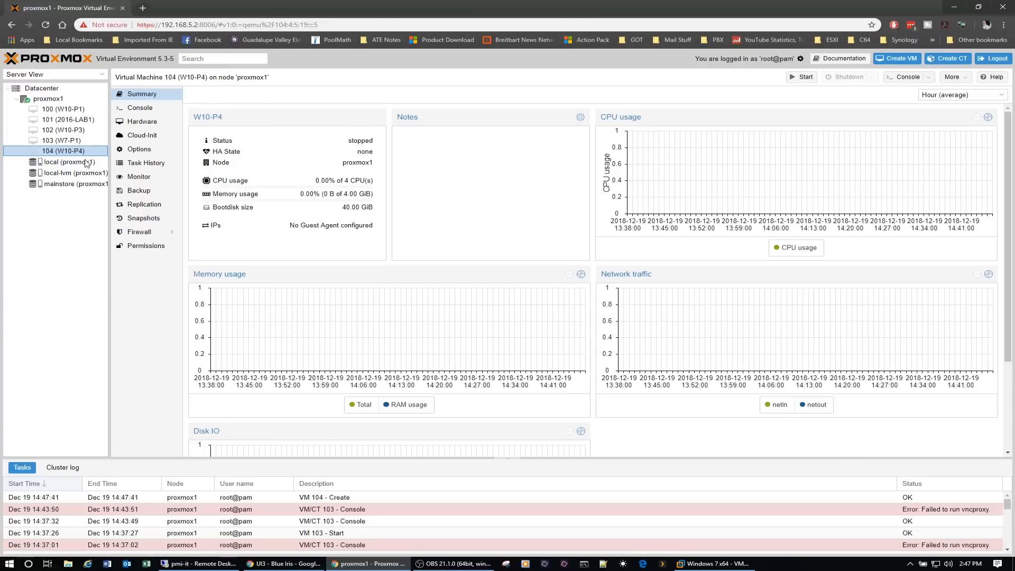
click(139, 149)
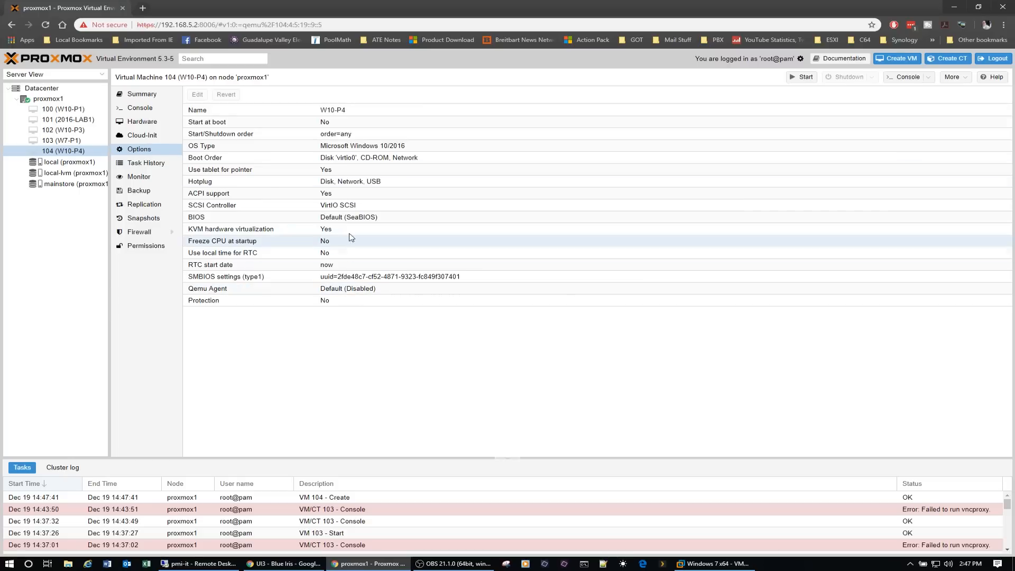
click(152, 122)
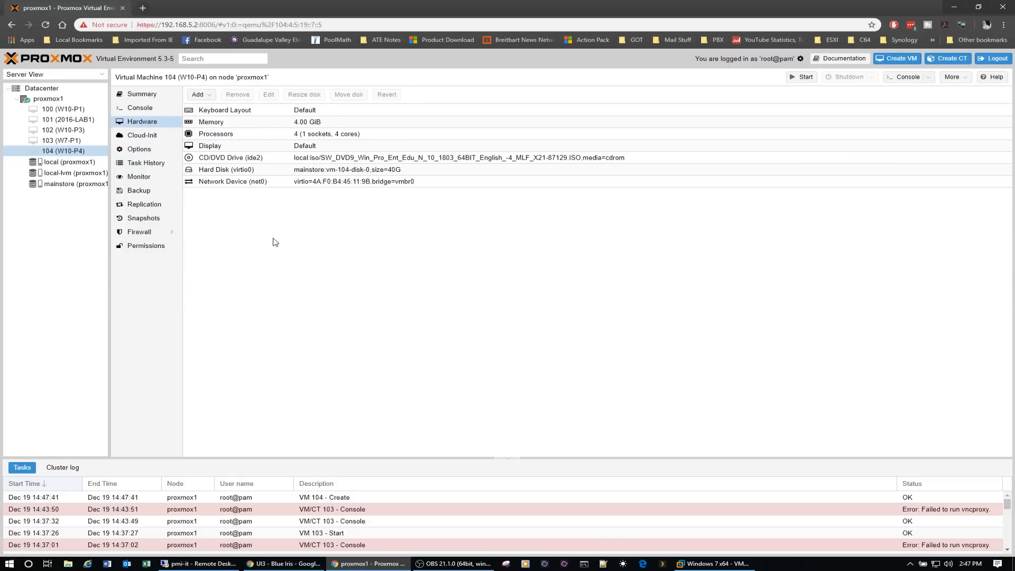
click(204, 94)
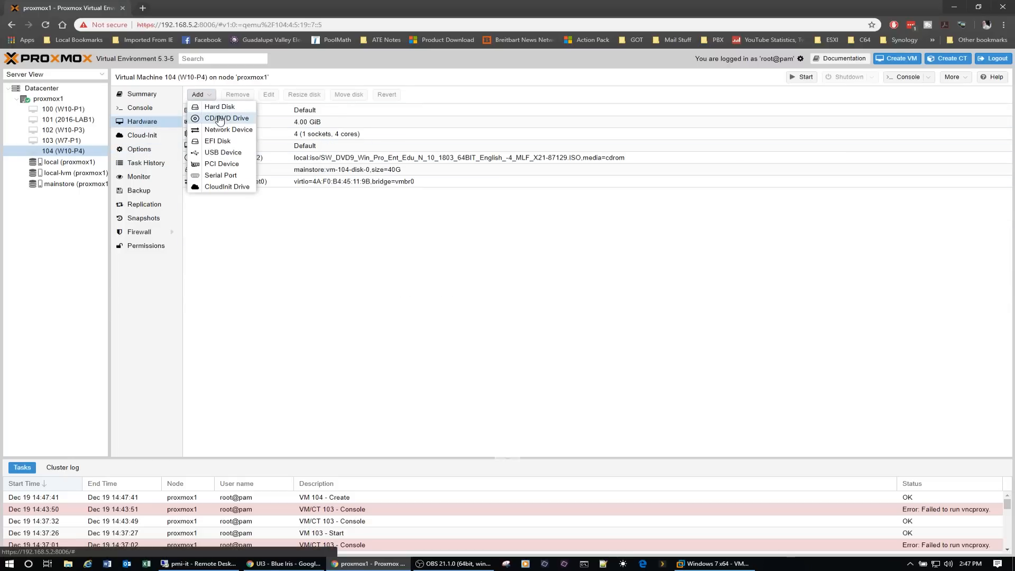
click(225, 120)
click(574, 294)
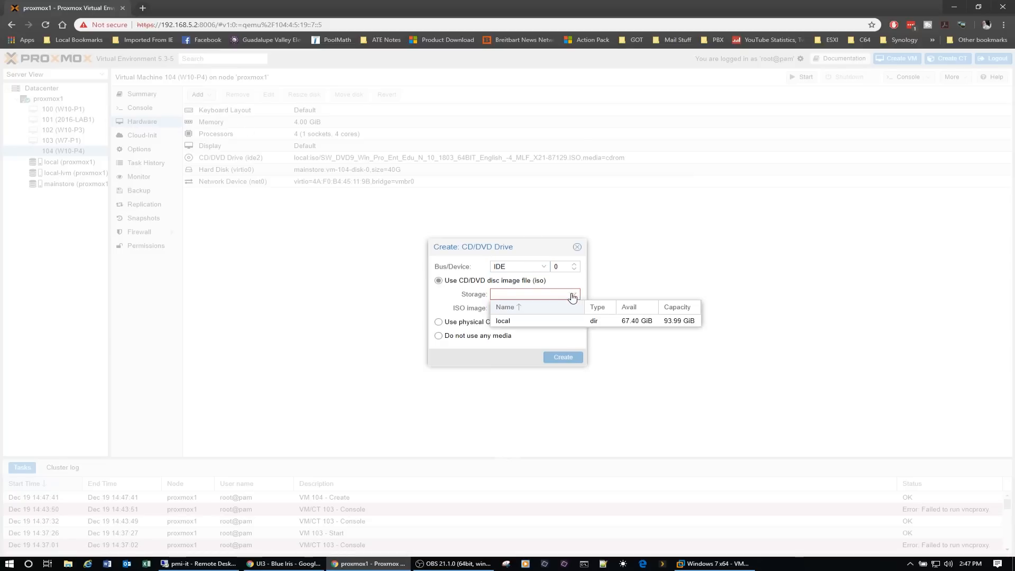
click(527, 324)
click(576, 312)
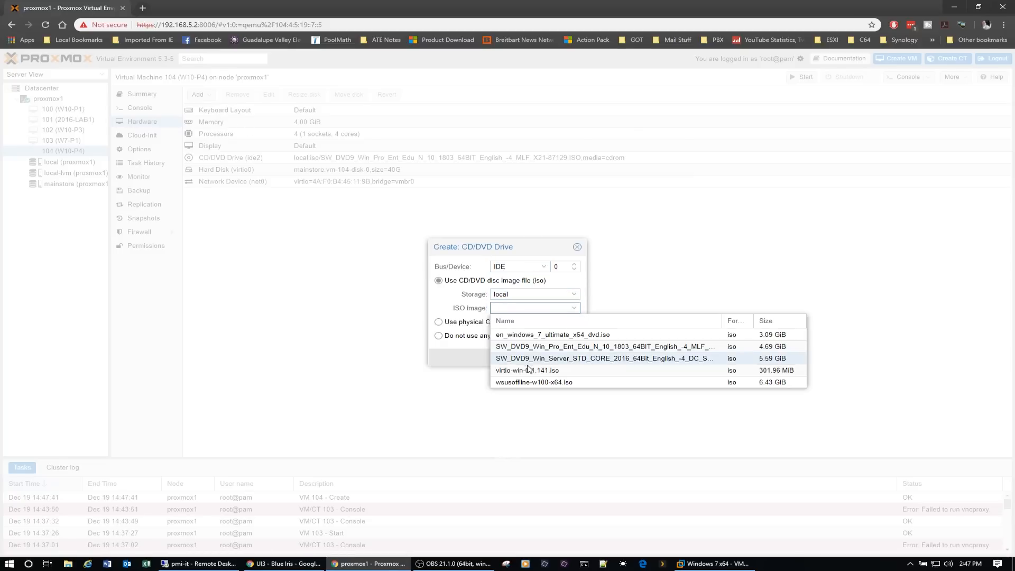
click(505, 372)
click(552, 358)
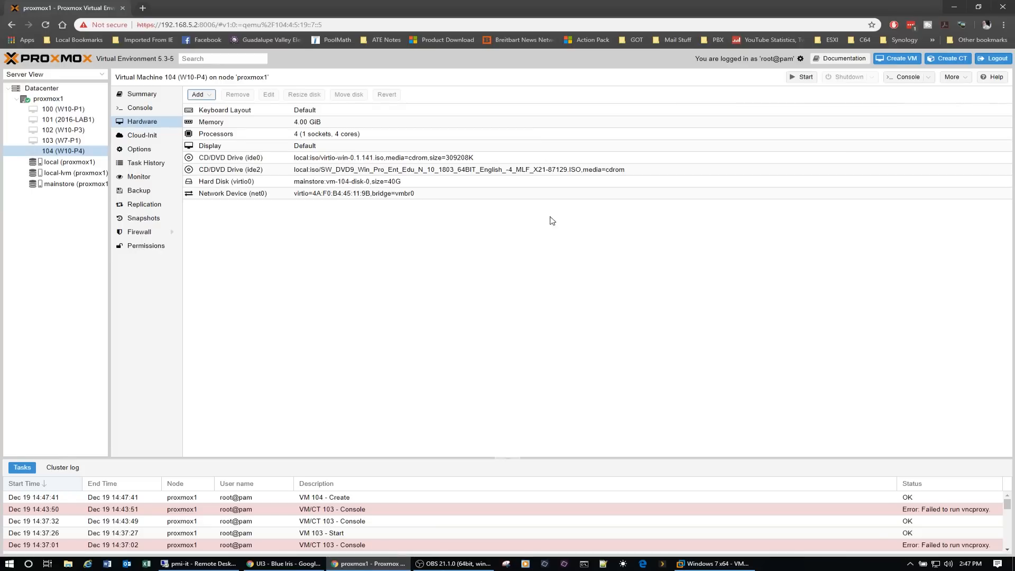
- Start VM 104 (W10-P4) from its summary and open its console
click(150, 95)
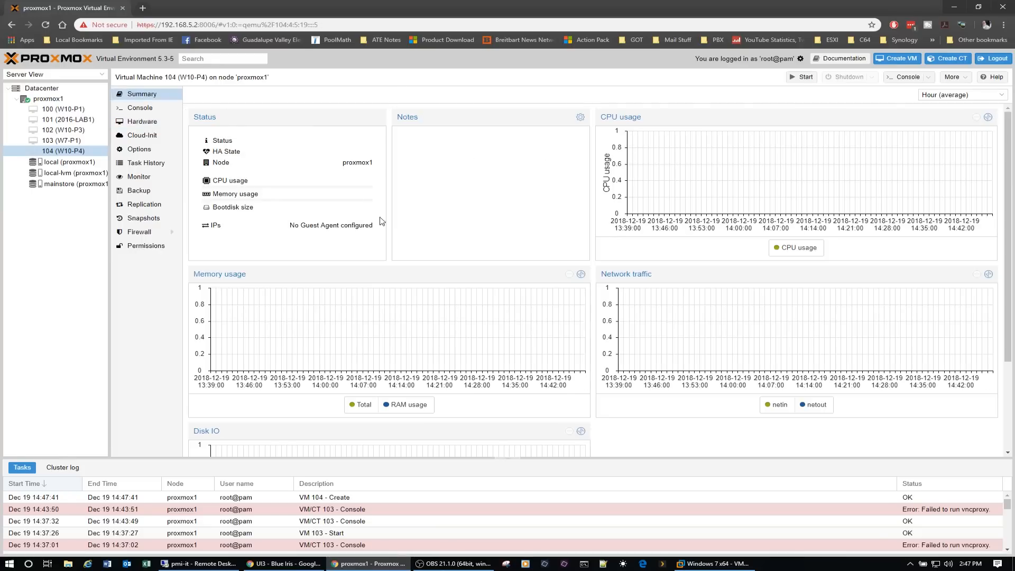
click(802, 78)
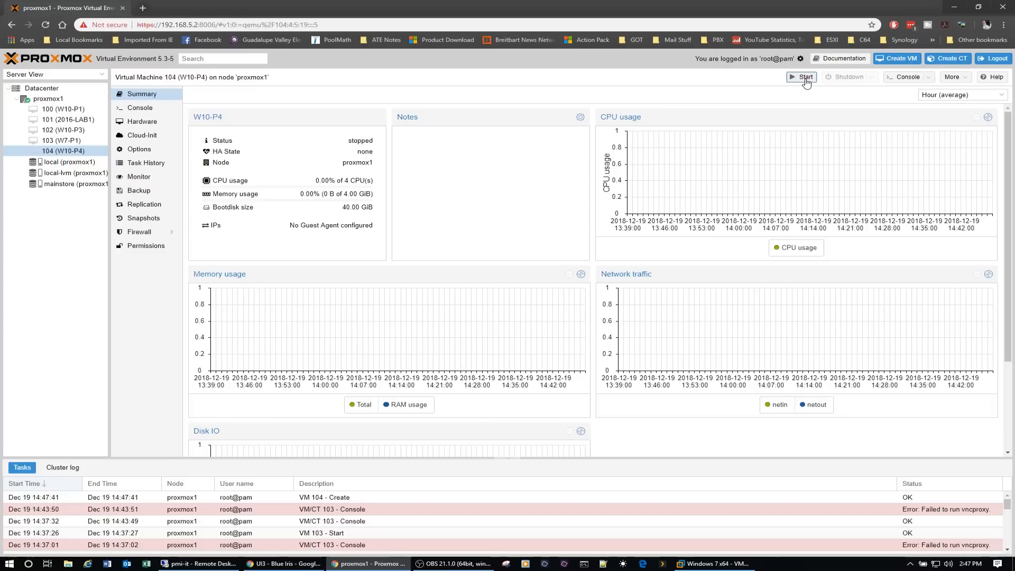
click(906, 78)
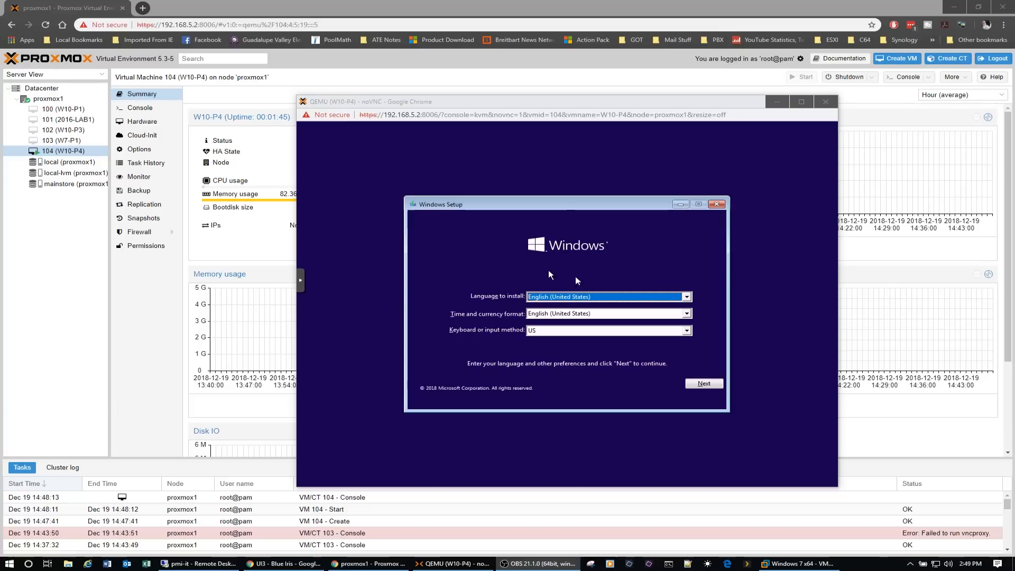
- Begin the Windows installation with the default English (United States) language settings and choose the Windows 10 Pro edition
click(706, 382)
click(582, 314)
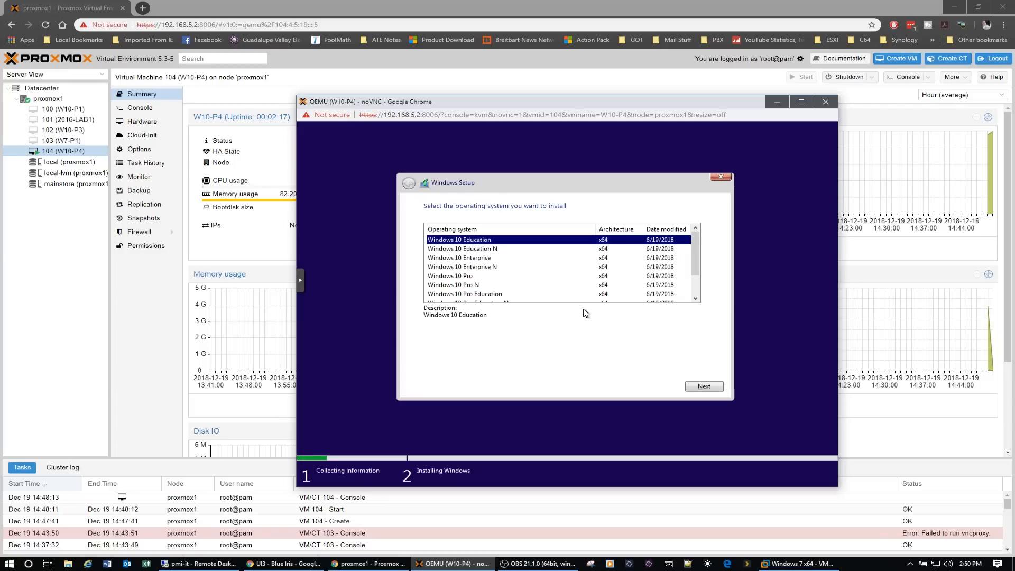
click(467, 277)
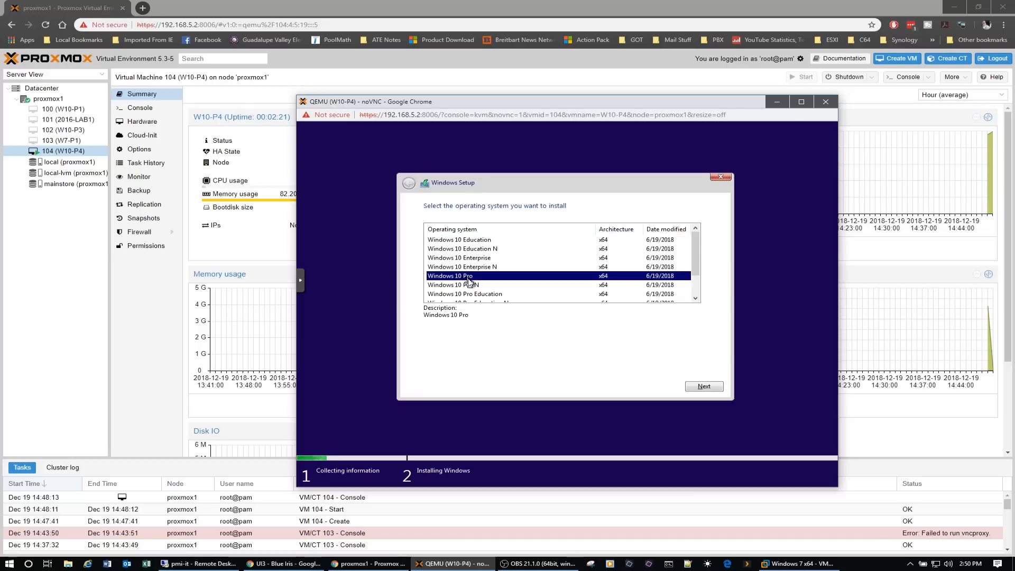
click(706, 387)
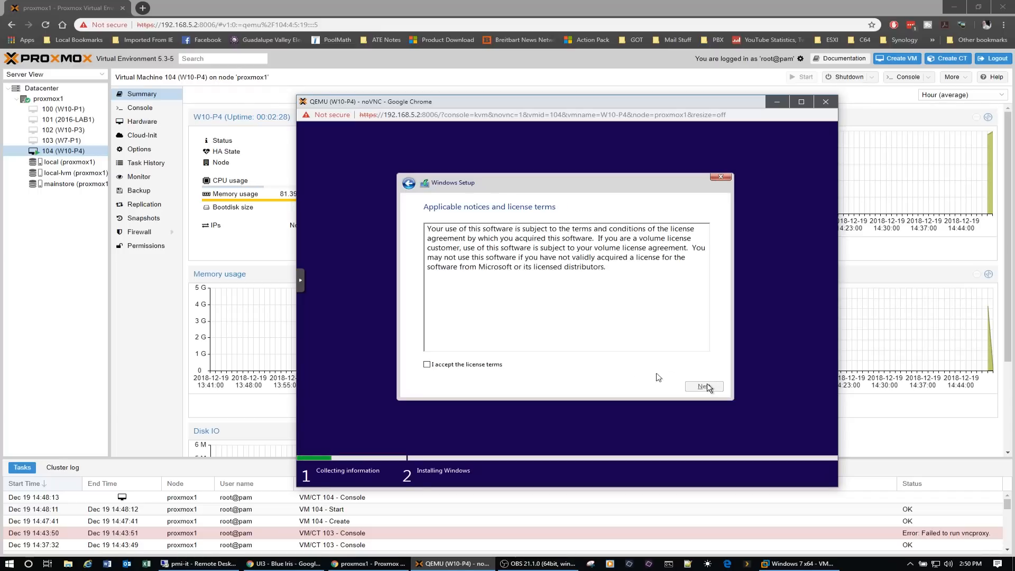
- Accept the license terms and choose the Custom: Install Windows only (advanced) installation type
click(451, 365)
click(705, 386)
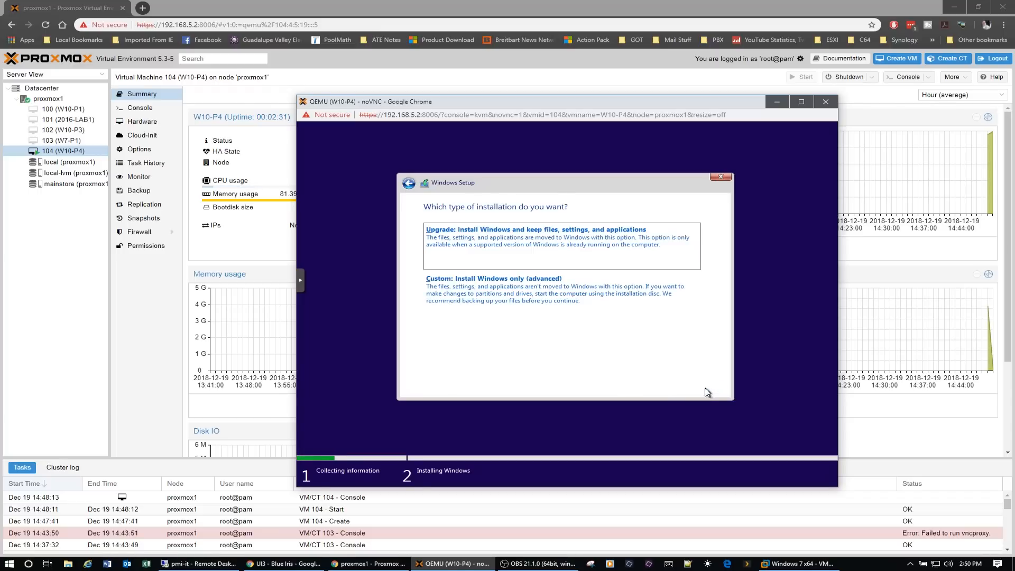
click(529, 297)
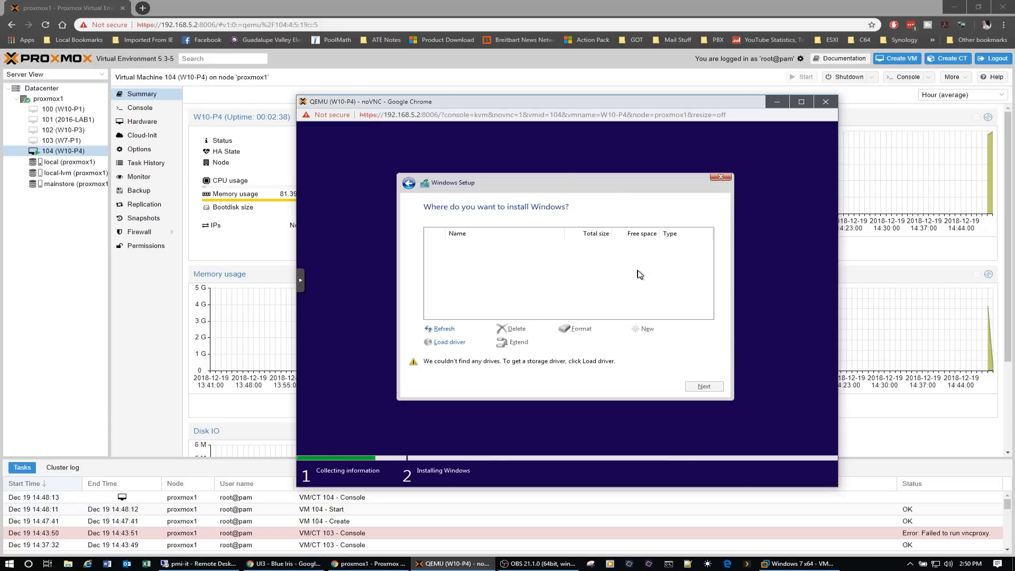
- Load the Red Hat VirtIO SCSI controller driver from viostor\w10\amd64 on the virtio-win CD, and start installing Windows on Drive 0's unallocated space
click(449, 344)
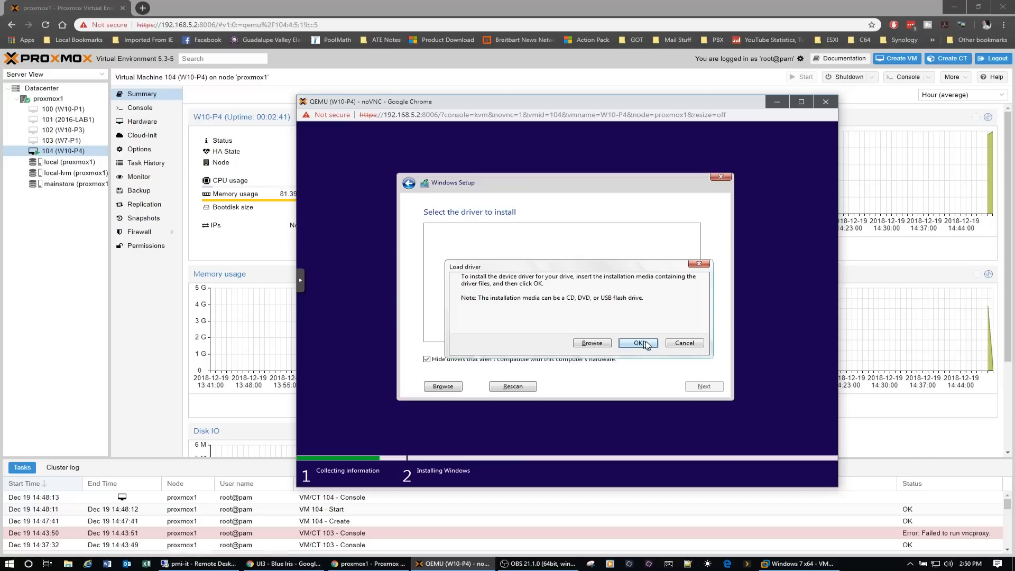
click(591, 343)
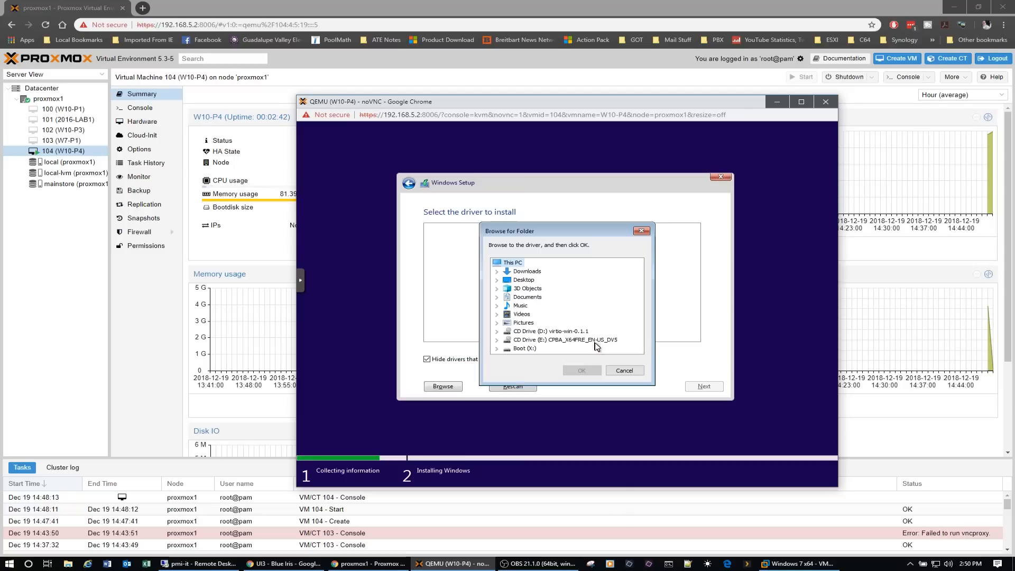
click(555, 331)
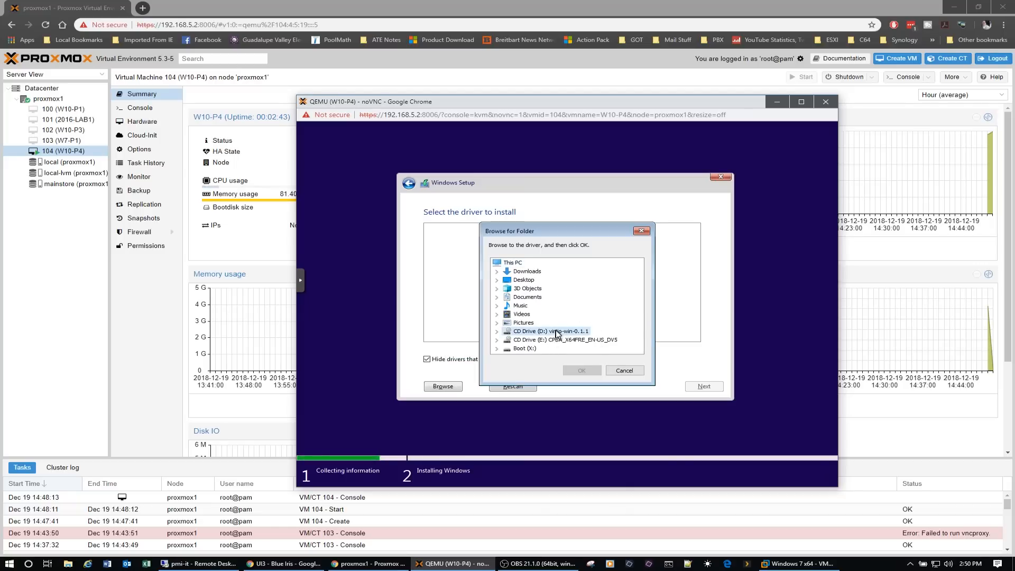
click(499, 334)
scroll(529, 312, down, 2)
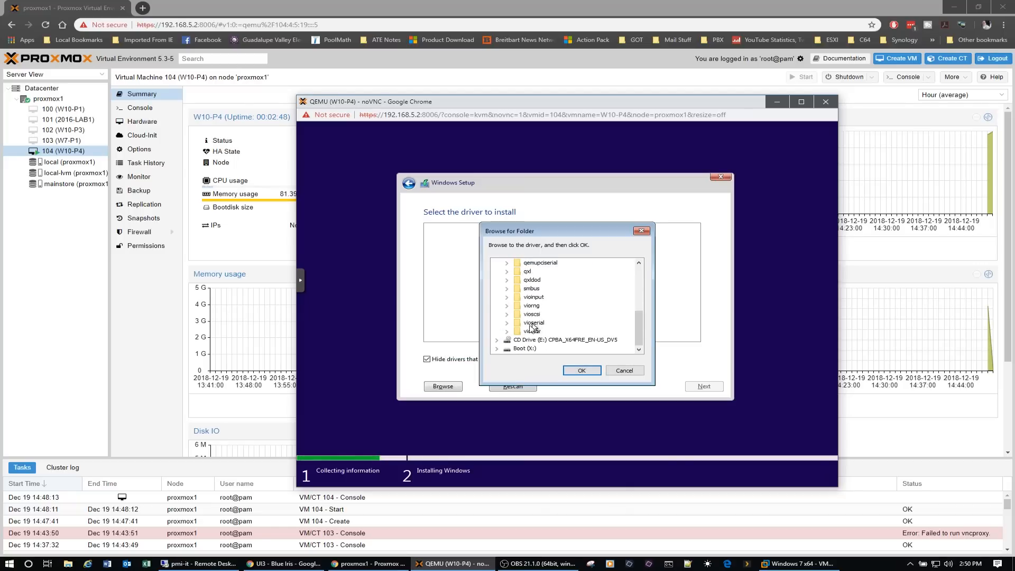
click(507, 331)
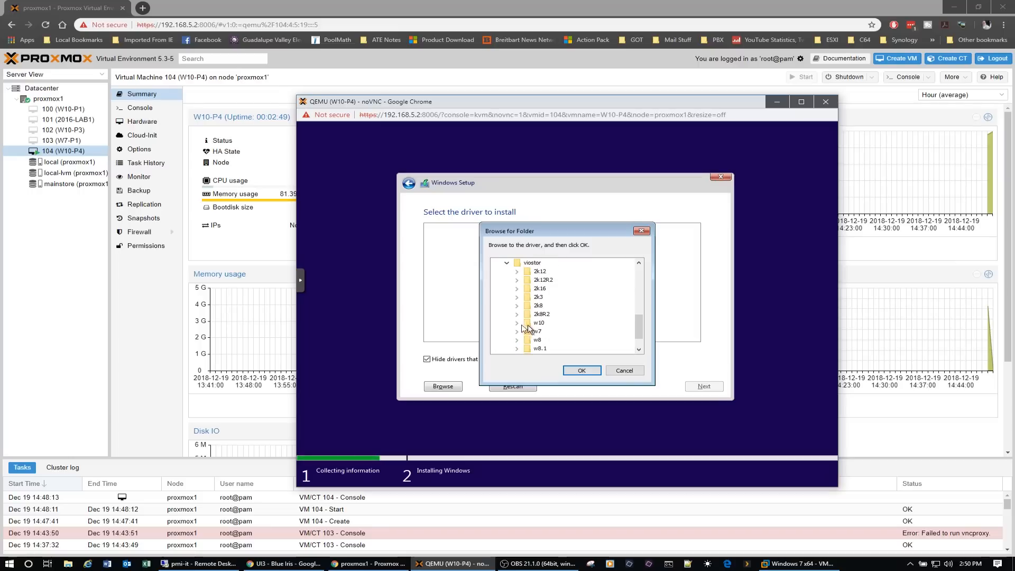
click(517, 323)
click(552, 331)
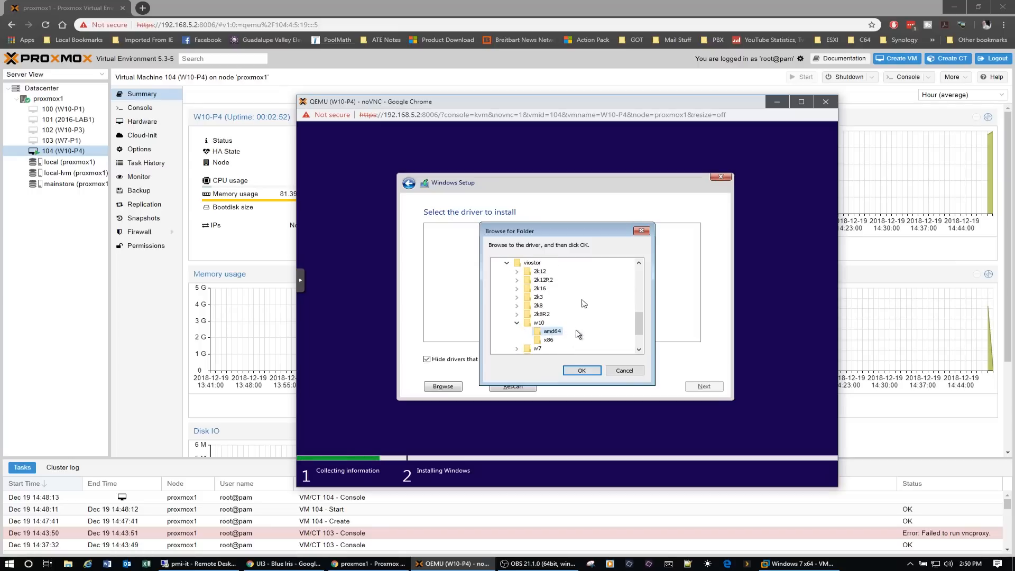
click(582, 370)
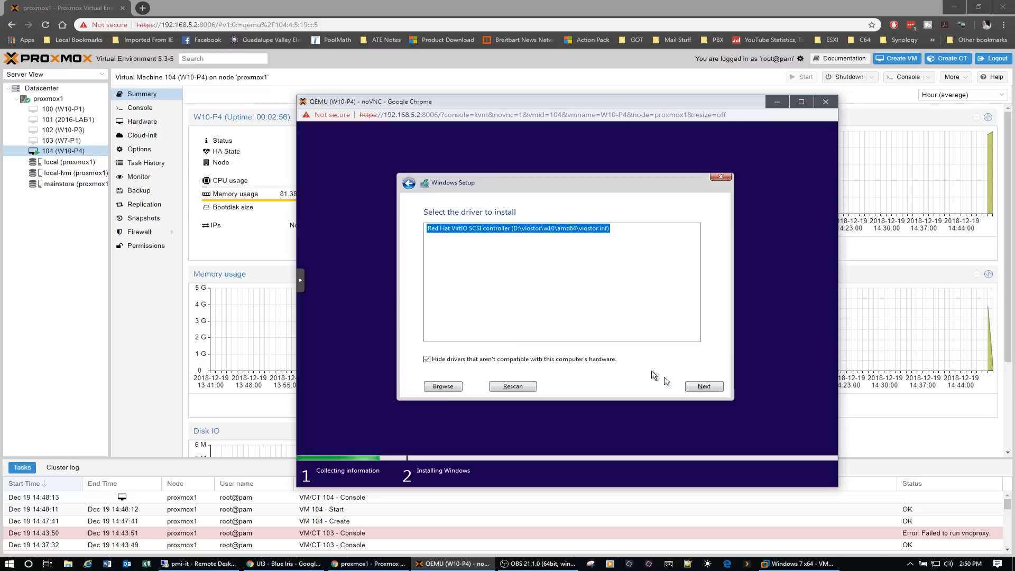
click(701, 387)
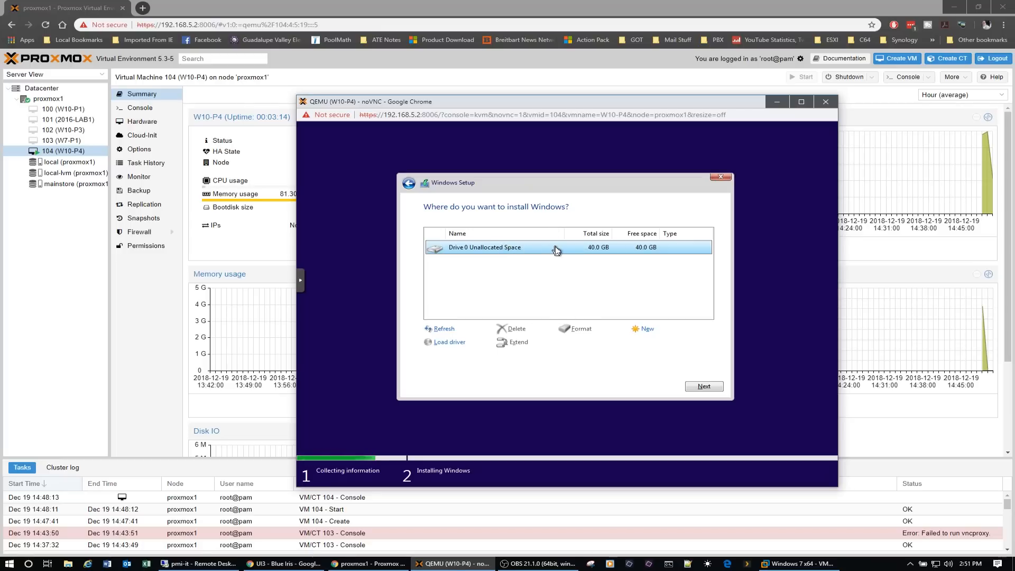
click(704, 386)
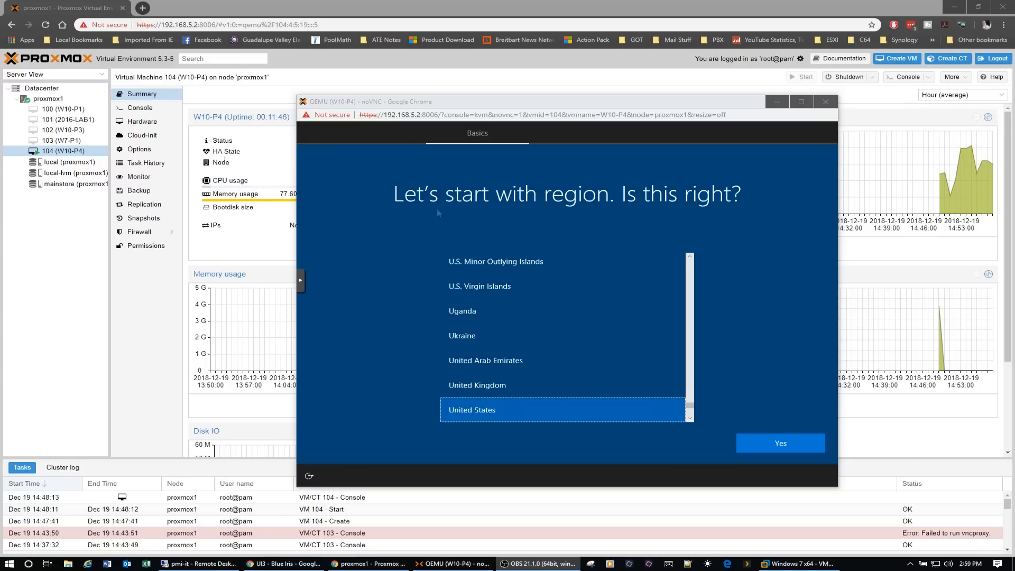
- Confirm the United States region and US keyboard layout, skipping the second keyboard layout and the network connection
drag(580, 107, 561, 87)
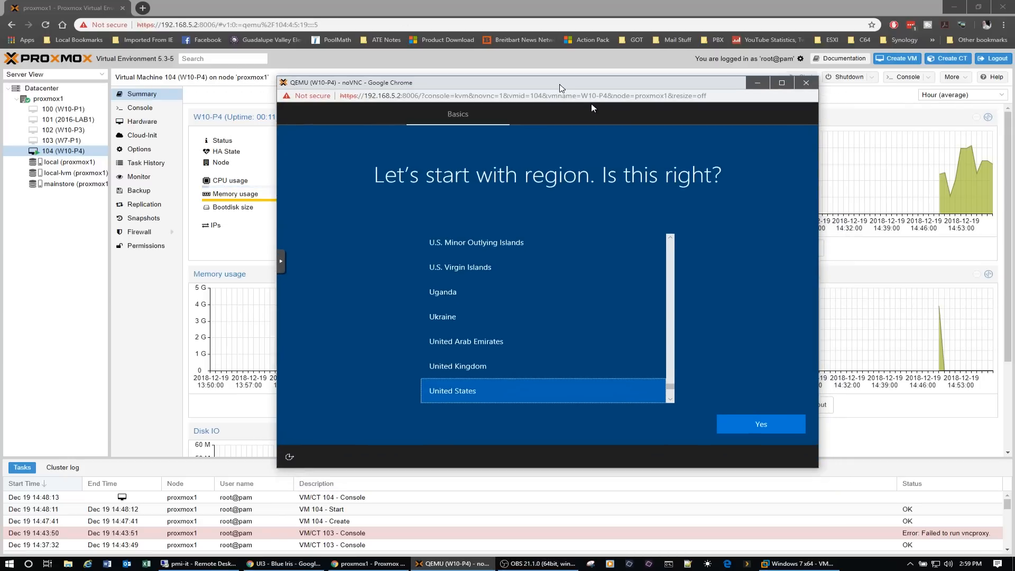
click(762, 424)
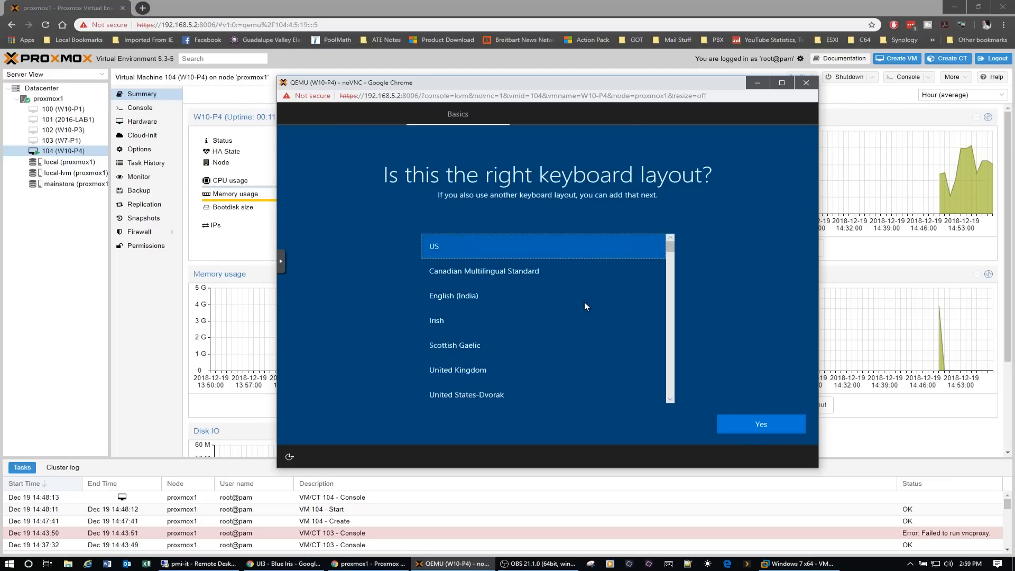
click(757, 424)
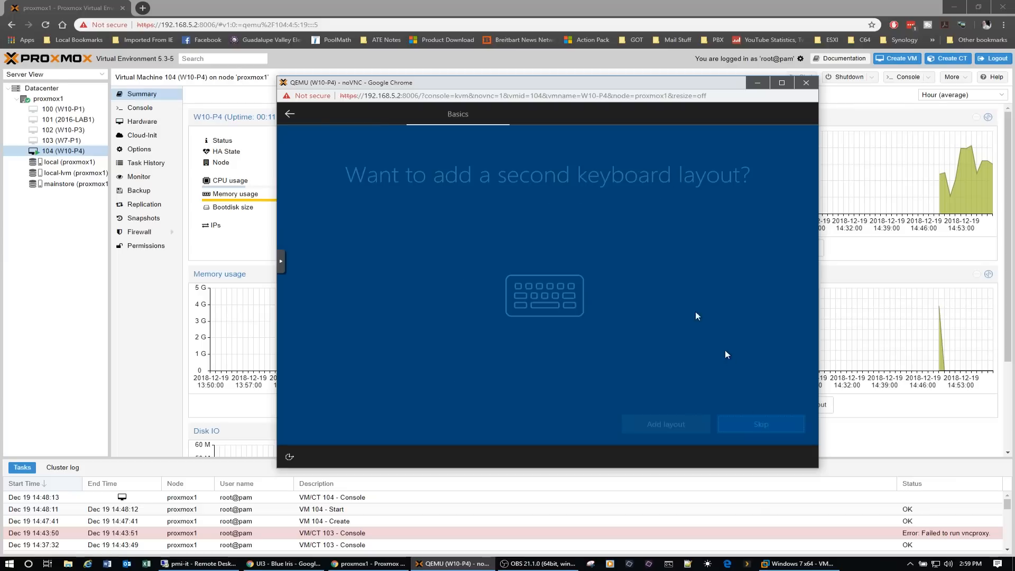
click(755, 422)
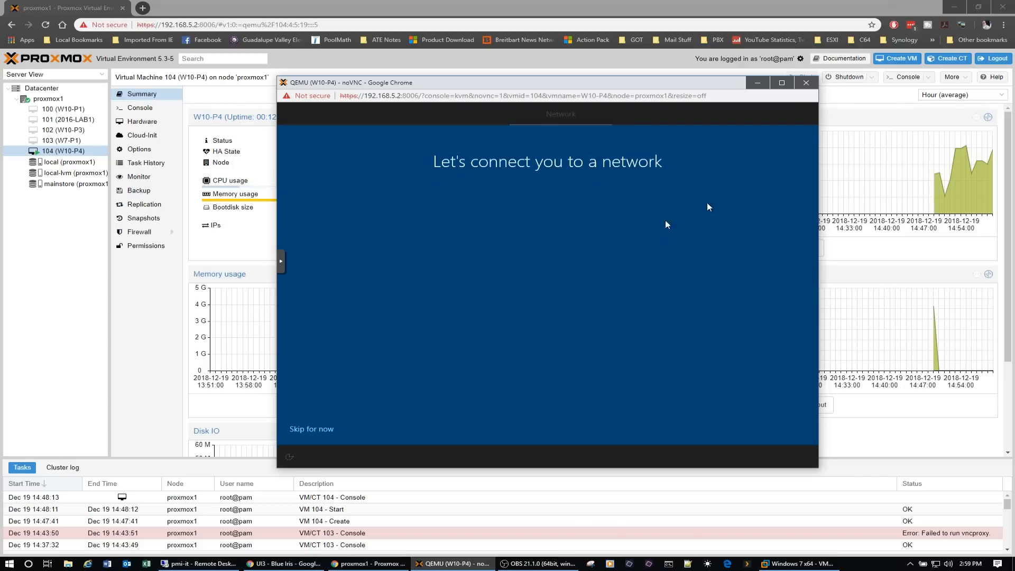
click(309, 431)
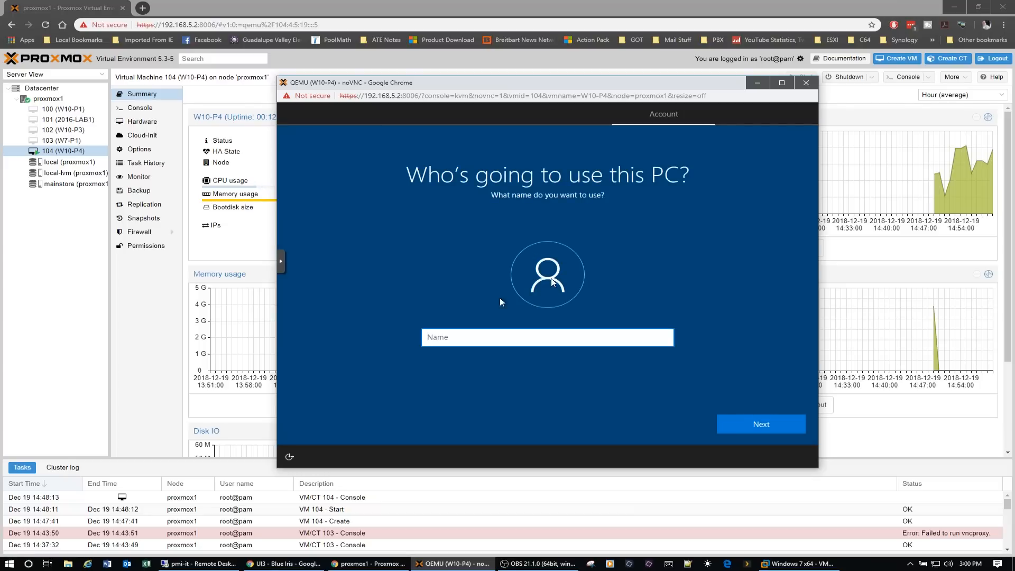
- Create the local Windows account by entering the user name, then the account password and its confirmation
text(adama)
click(766, 422)
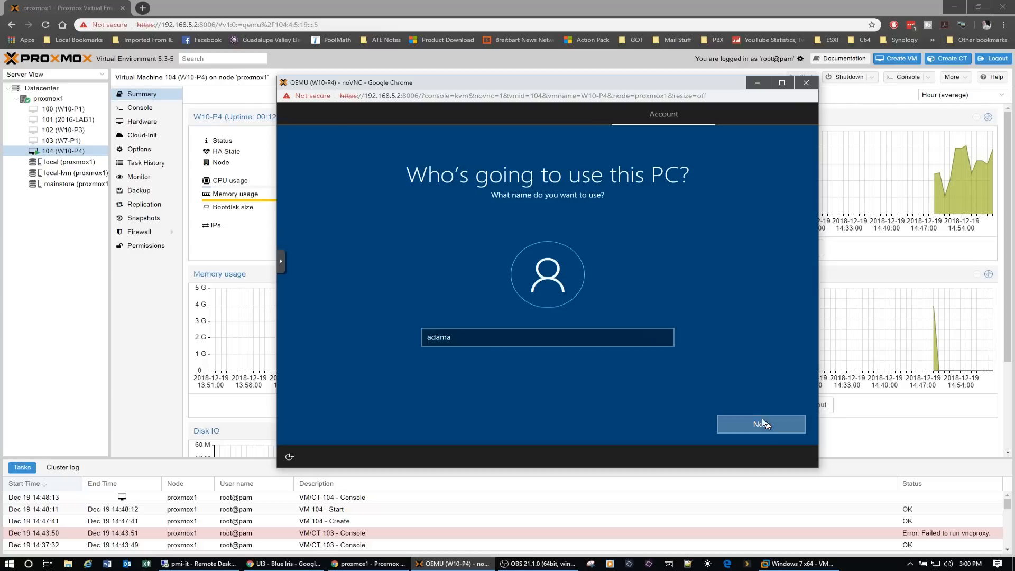
text(abc)
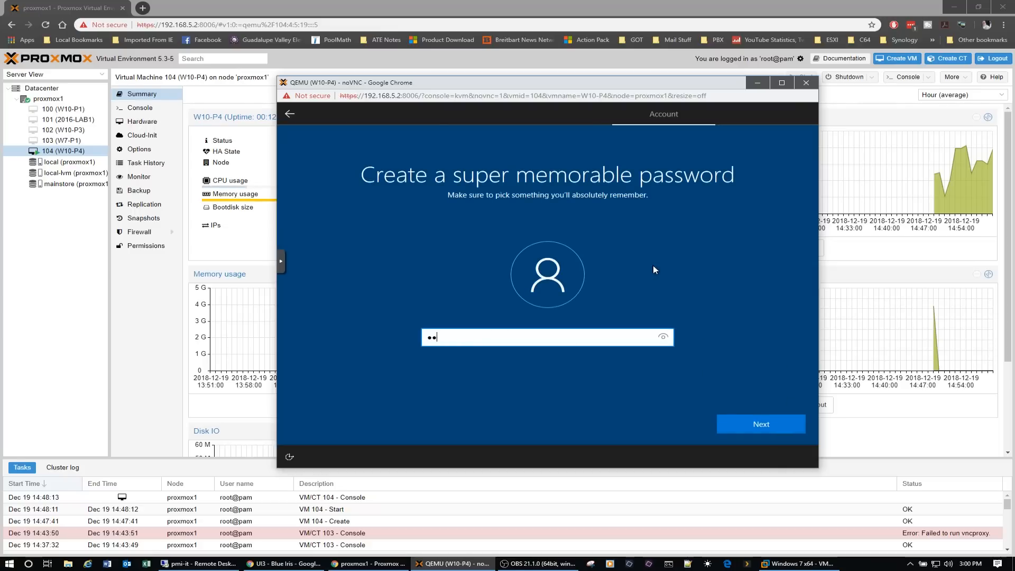
text(defghi)
click(766, 422)
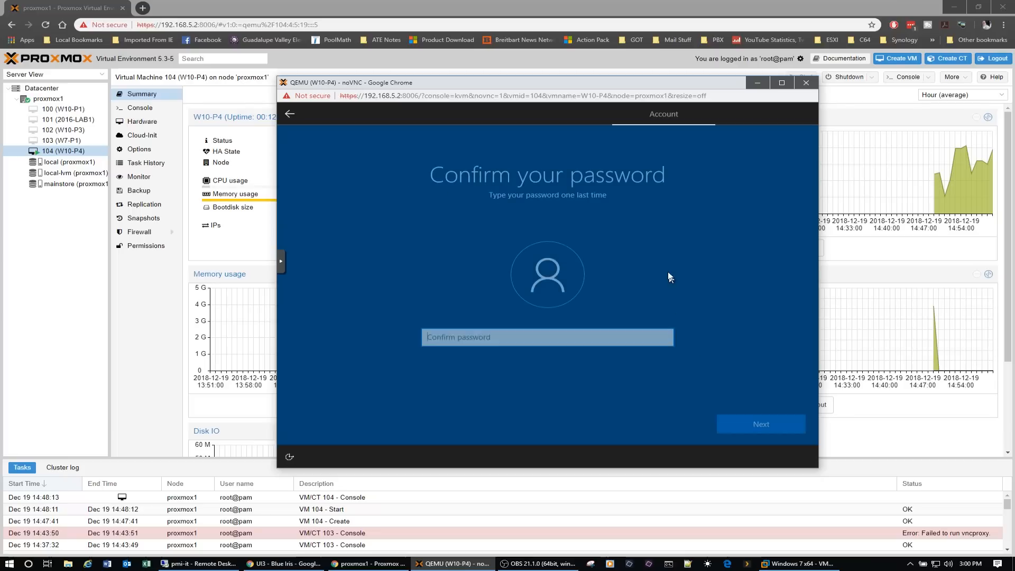
text(abcde)
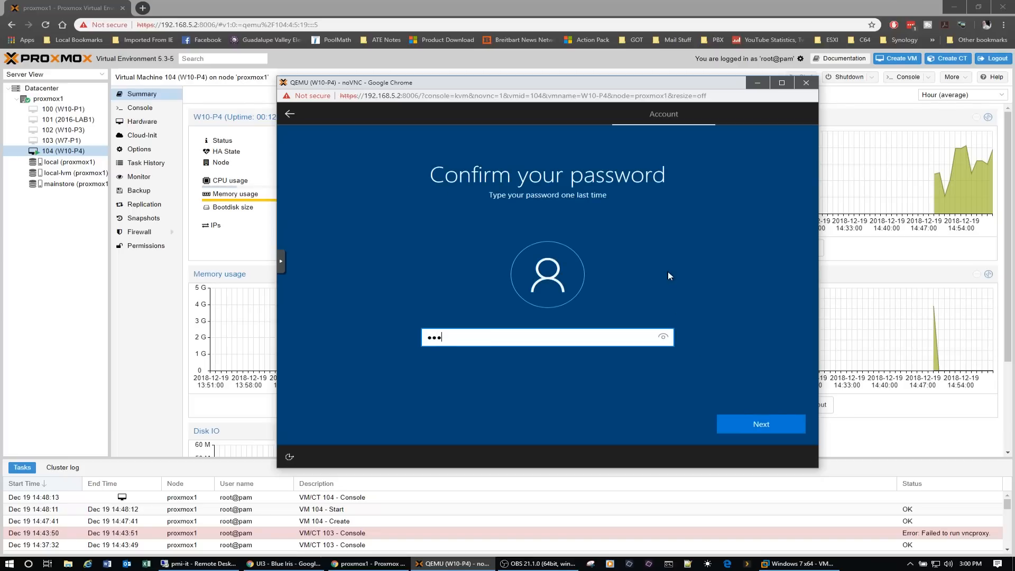
text(fghi)
click(762, 430)
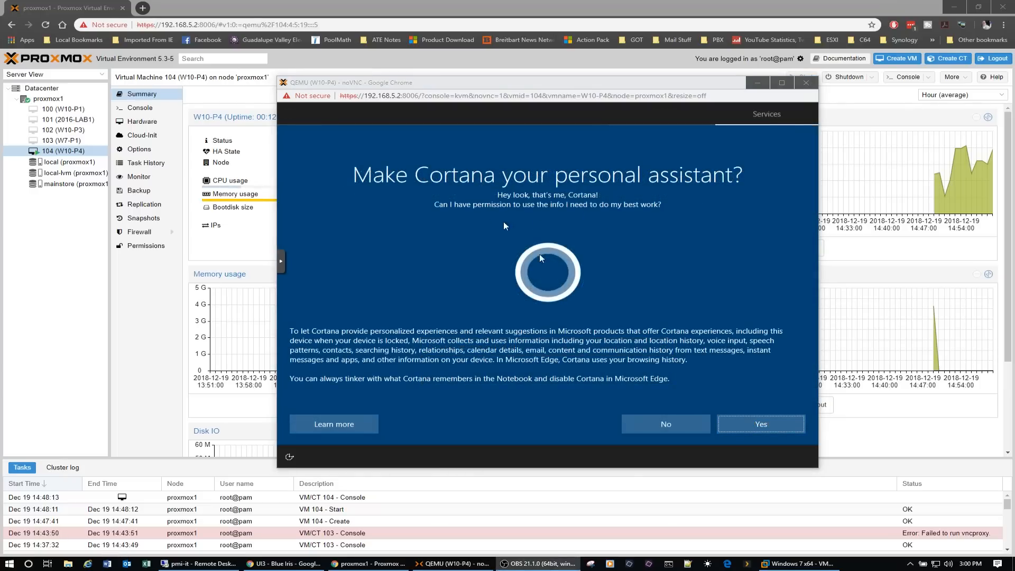
- Decline Cortana, turn off all privacy options with diagnostic data set to Basic, and accept the privacy settings
click(679, 423)
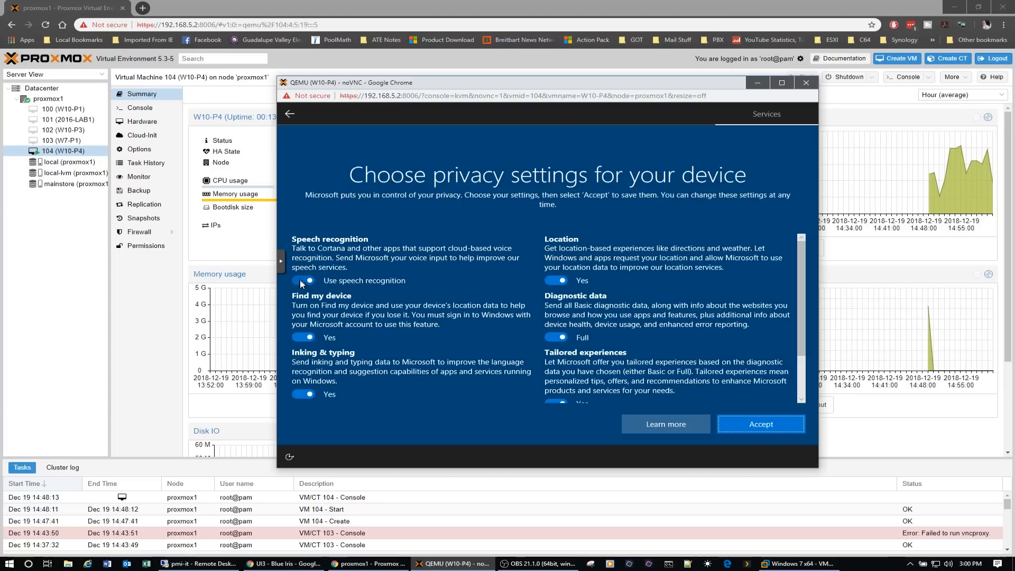
click(304, 281)
click(297, 338)
click(303, 384)
click(550, 280)
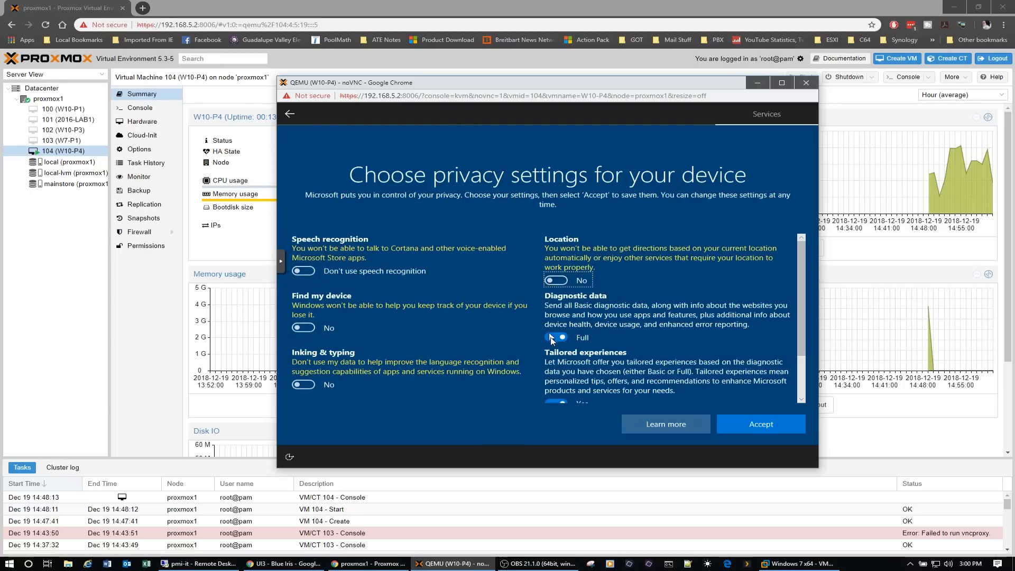
click(555, 338)
scroll(504, 348, down, 2)
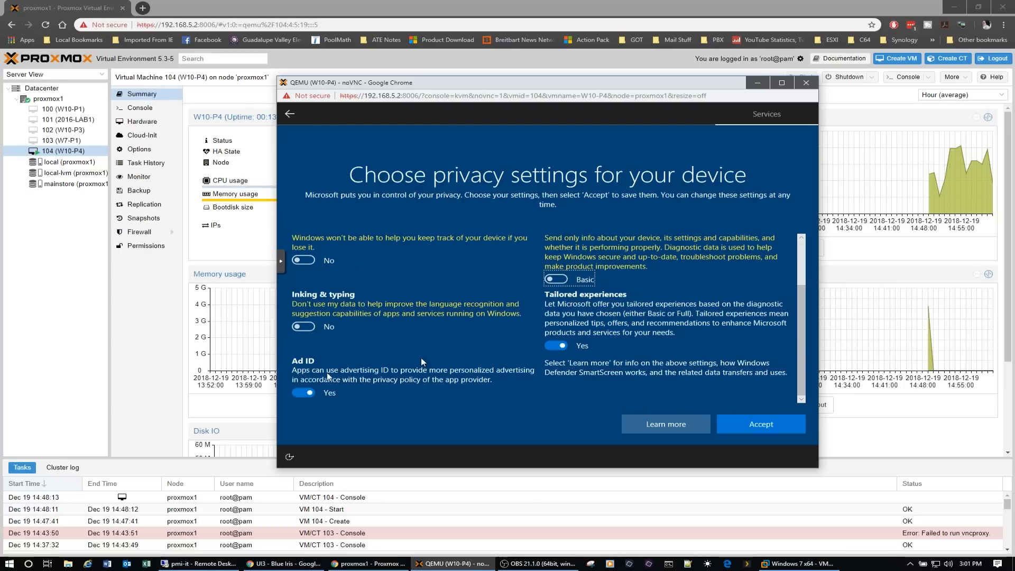
click(300, 393)
click(551, 346)
scroll(500, 328, up, 3)
scroll(500, 328, down, 3)
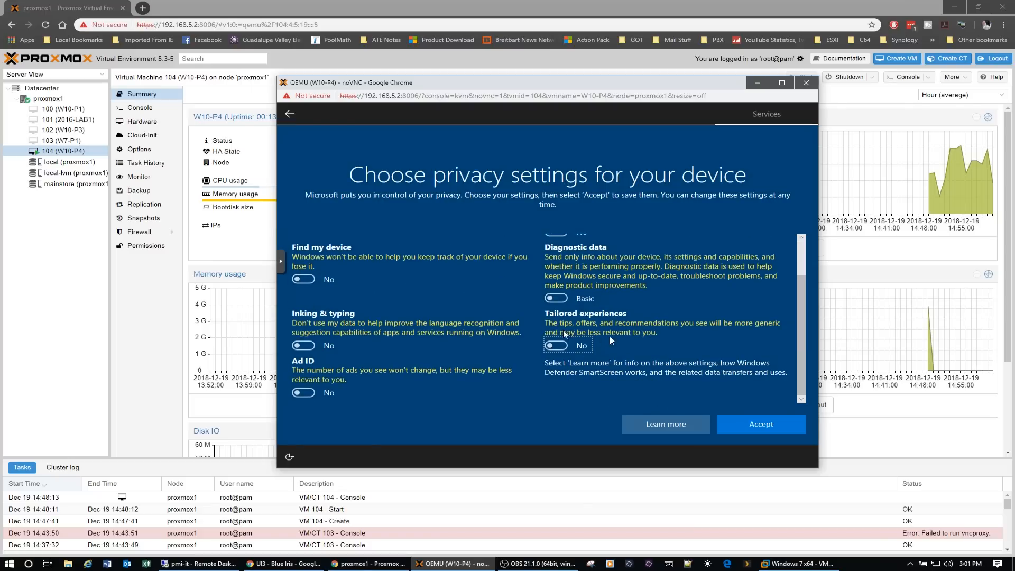
click(763, 421)
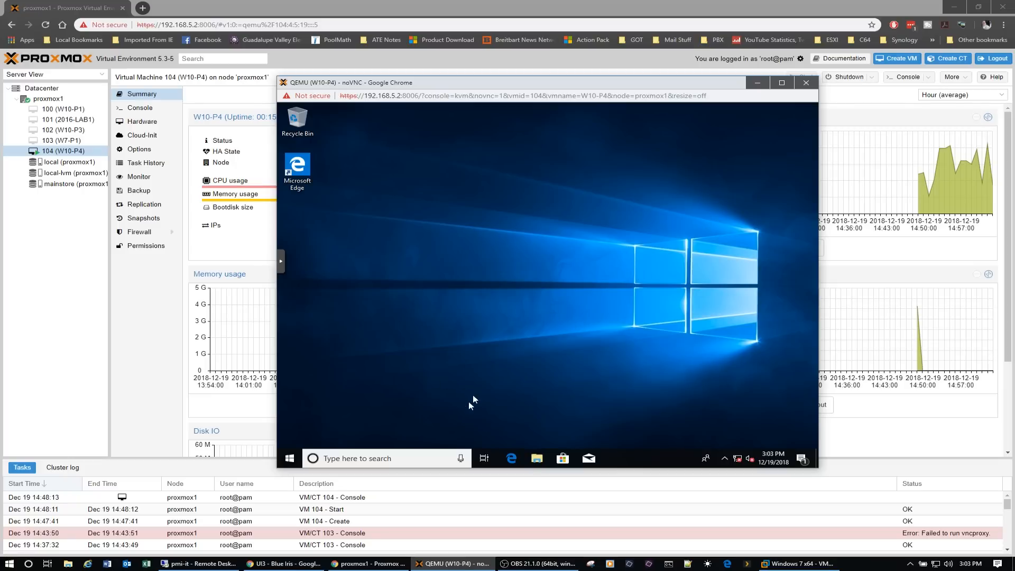
- Open Device Manager in the Windows 10 VM and check the devices listed under Processors
right_click(290, 460)
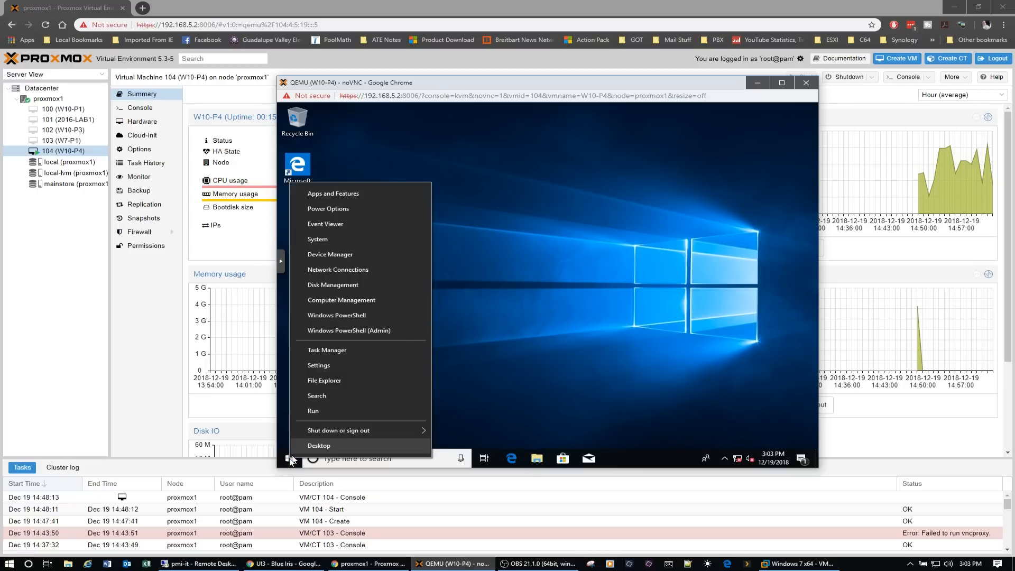
click(352, 255)
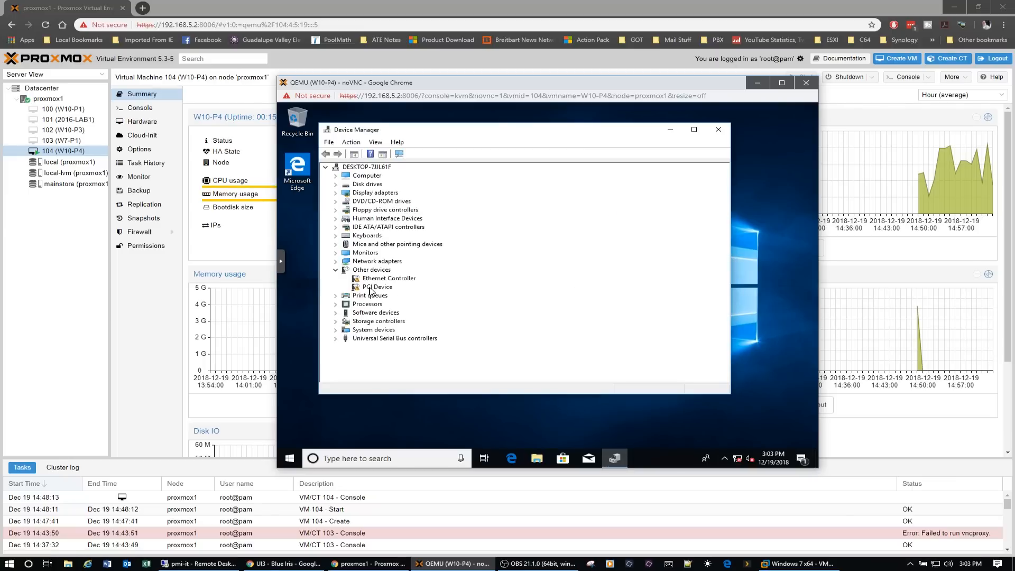
click(370, 289)
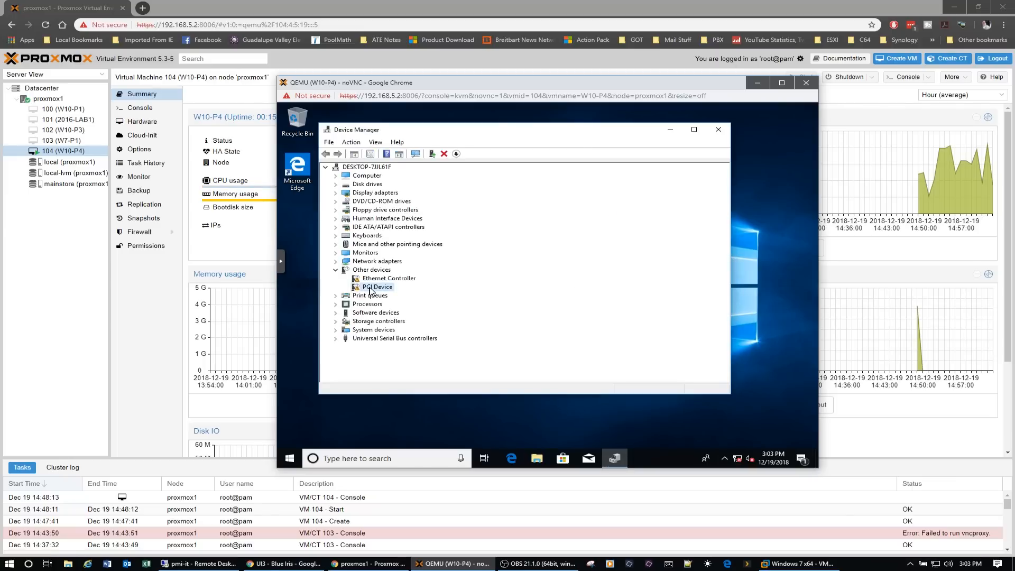
click(336, 305)
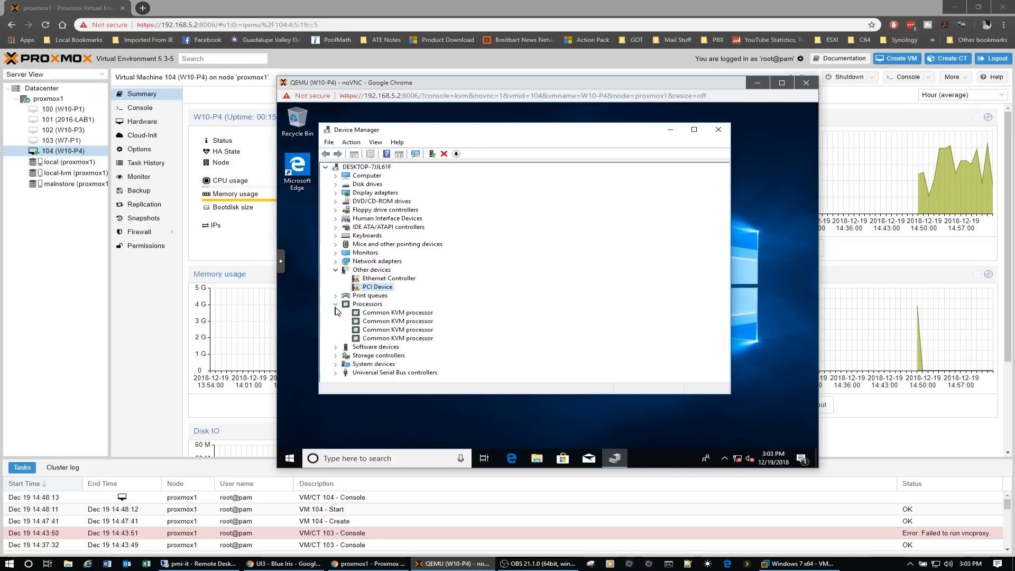
click(335, 306)
- Start a manual driver update for the unknown PCI Device and choose the virtio-win CD drive (D:) as the search location
double_click(382, 289)
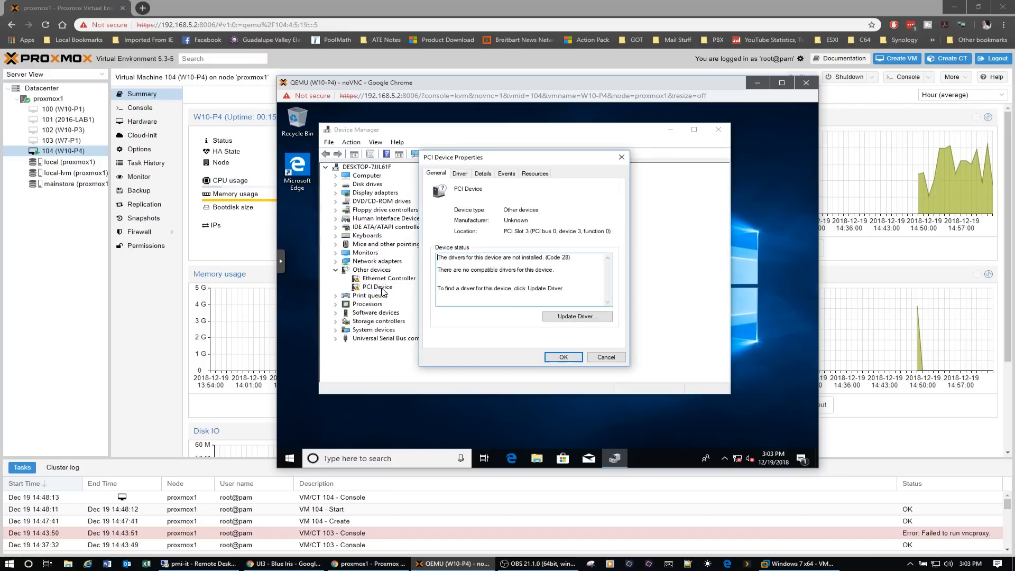
click(582, 318)
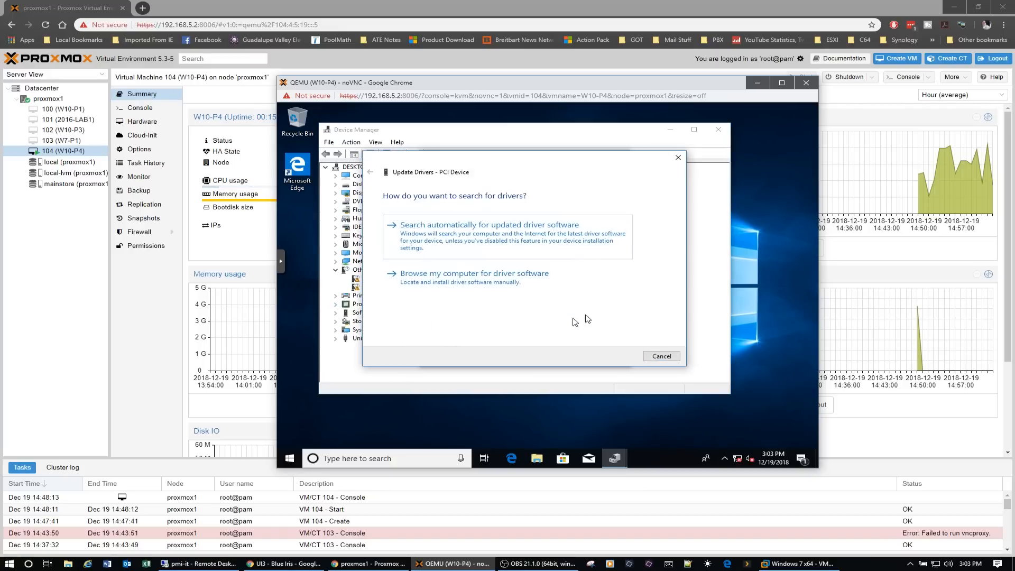
click(502, 275)
click(619, 232)
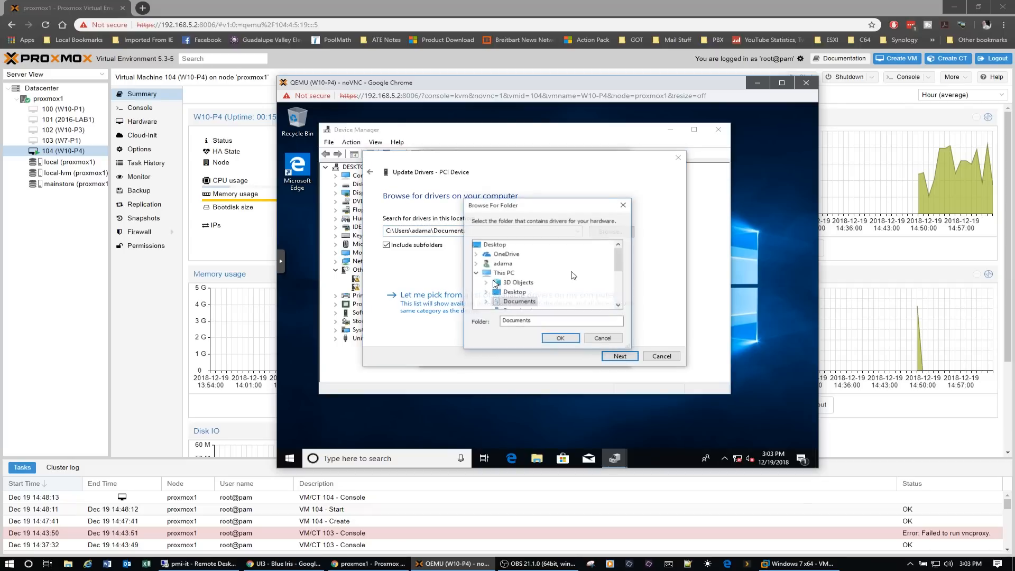
click(476, 275)
click(485, 273)
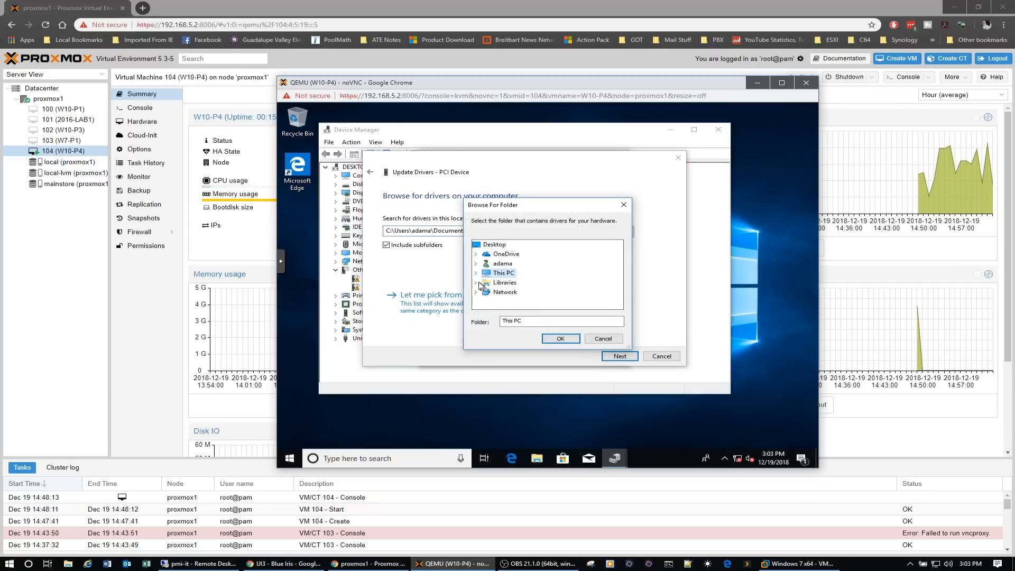
click(476, 273)
scroll(505, 294, down, 3)
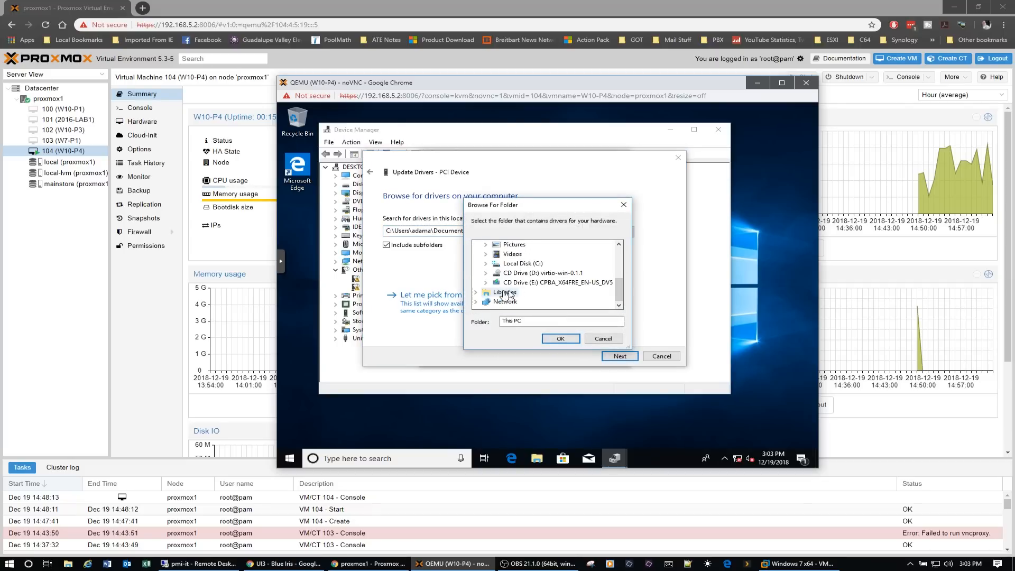
double_click(550, 274)
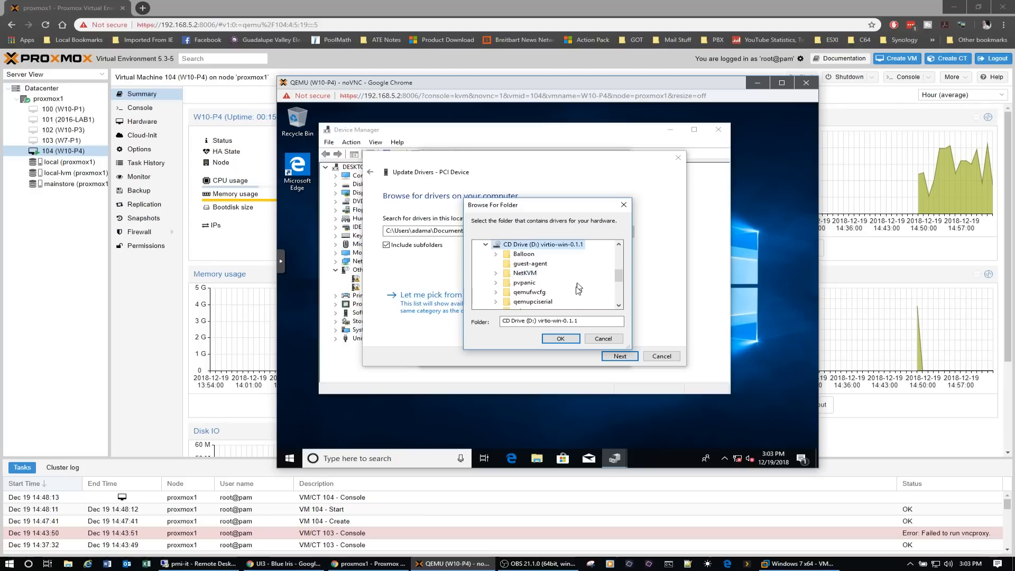
scroll(576, 293, down, 4)
scroll(575, 293, up, 4)
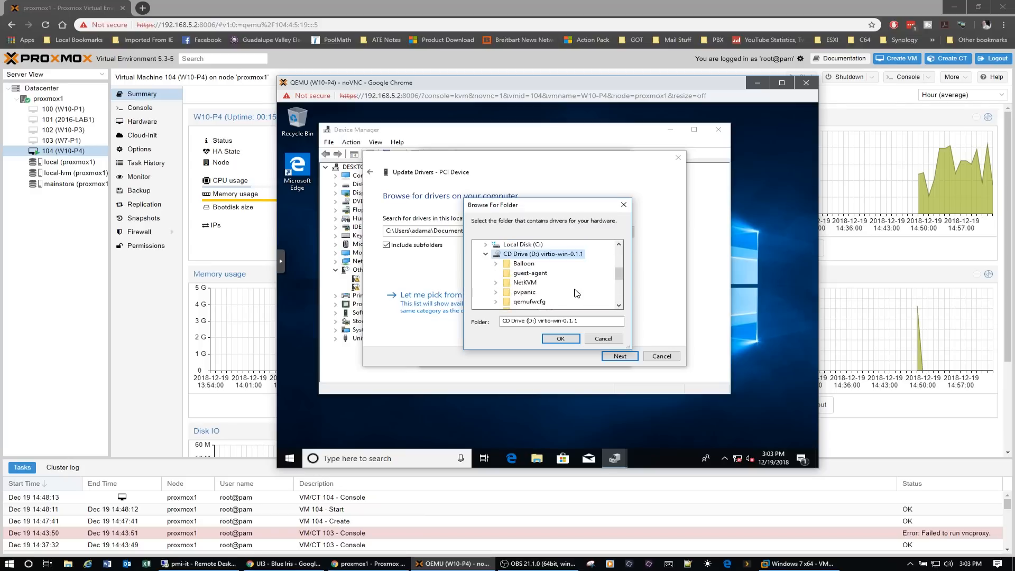
click(561, 338)
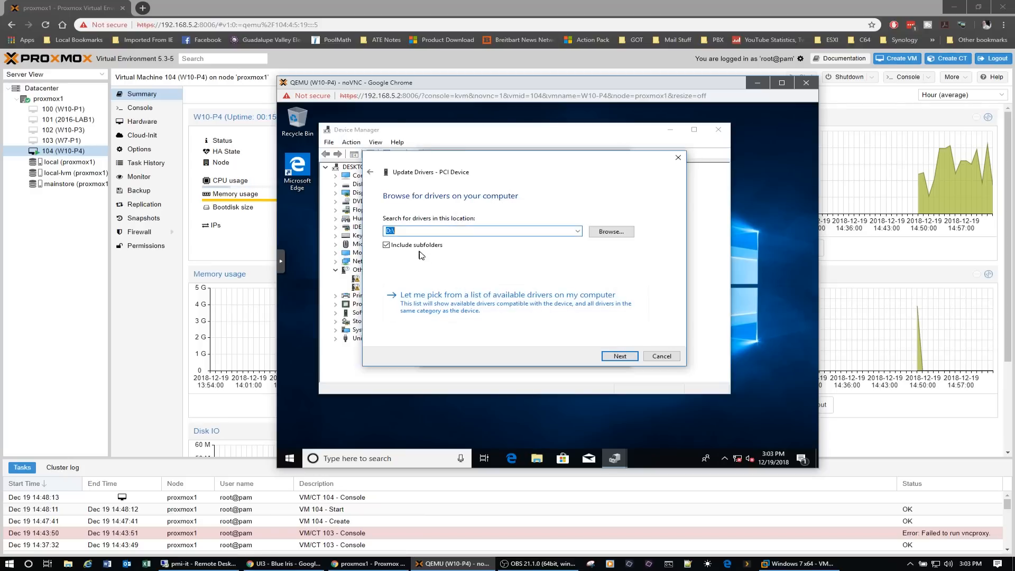
- Install the Red Hat VirtIO Balloon Driver for the PCI device and close the update and properties dialogs
click(621, 357)
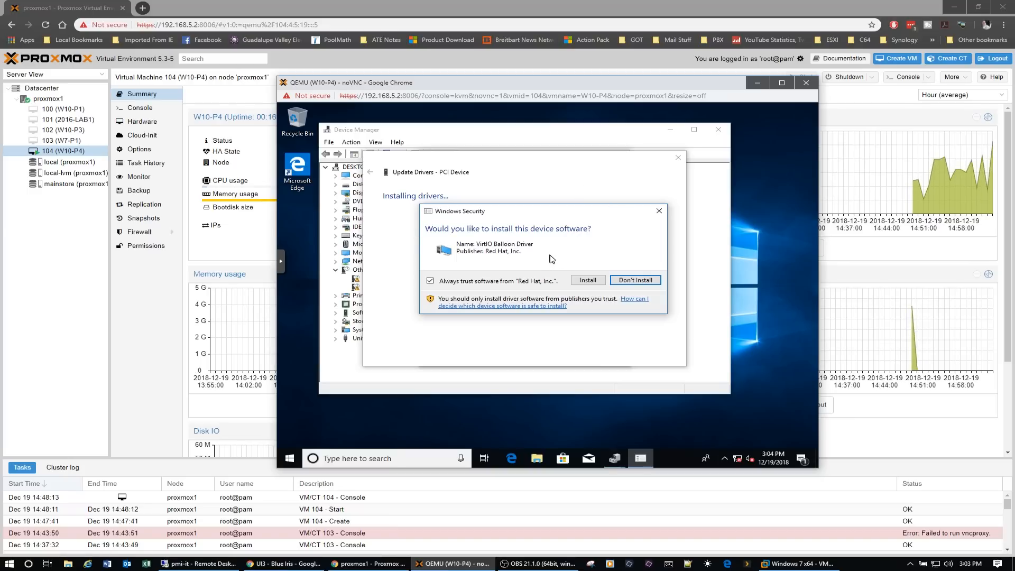
click(590, 280)
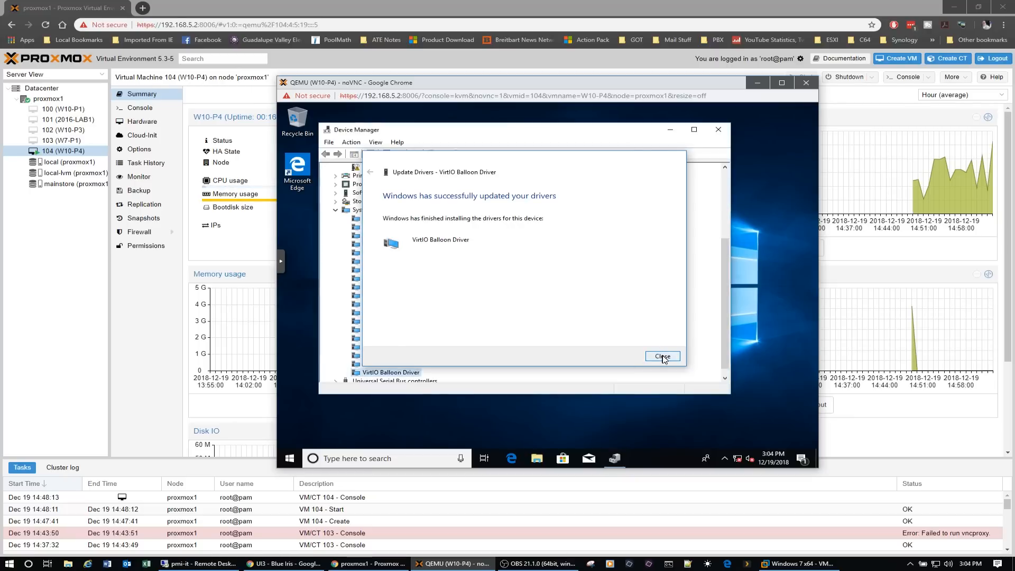
click(662, 357)
click(564, 358)
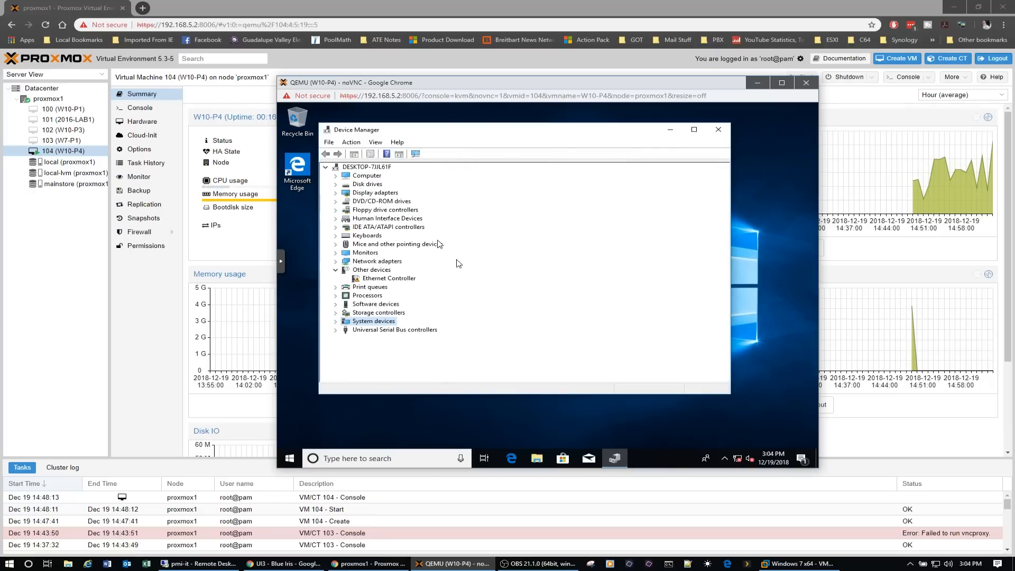
- Update the Ethernet Controller's driver from D:\ including subfolders, and allow the PC to be discoverable on the network
click(390, 280)
right_click(391, 283)
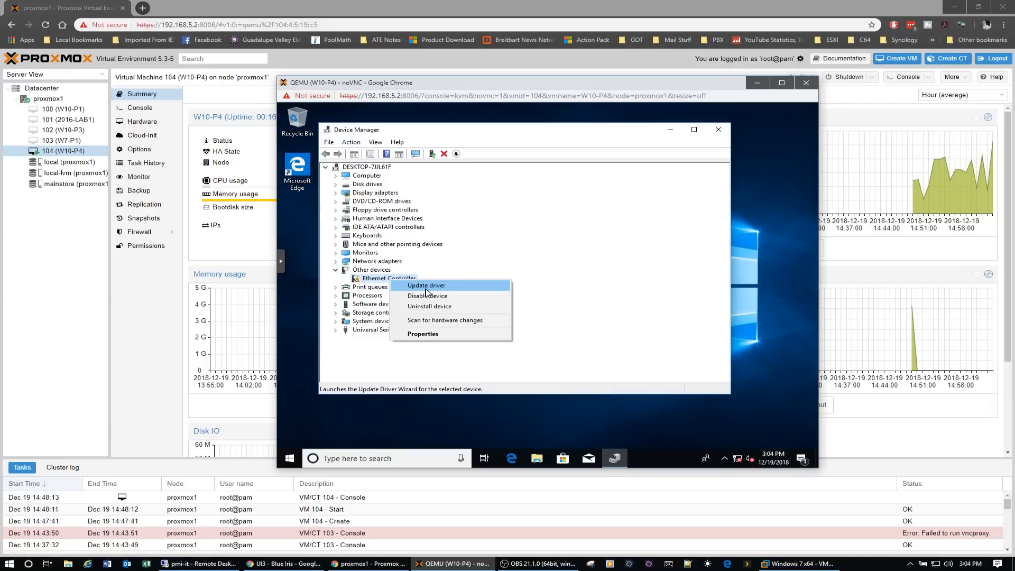
click(427, 289)
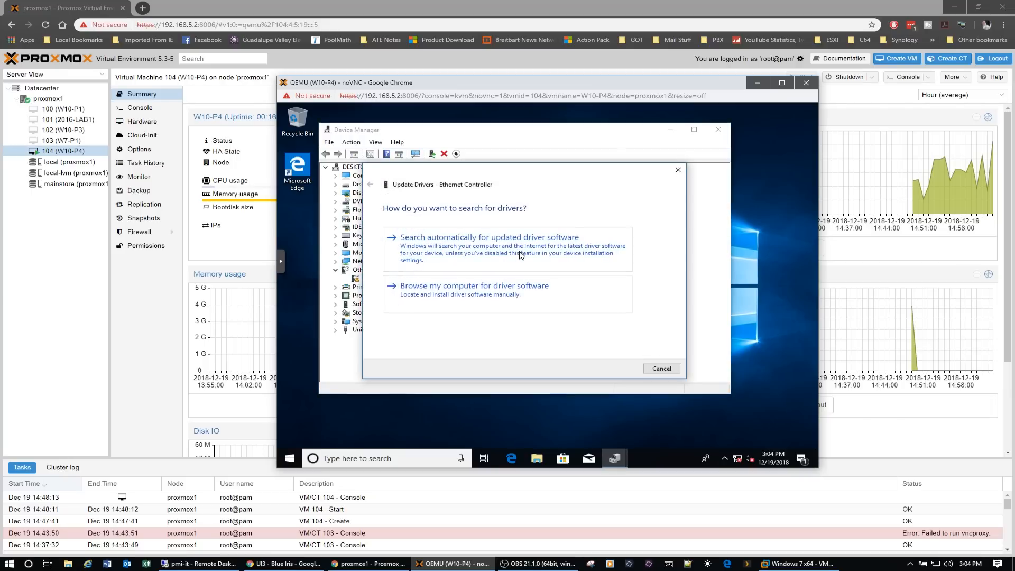
click(503, 295)
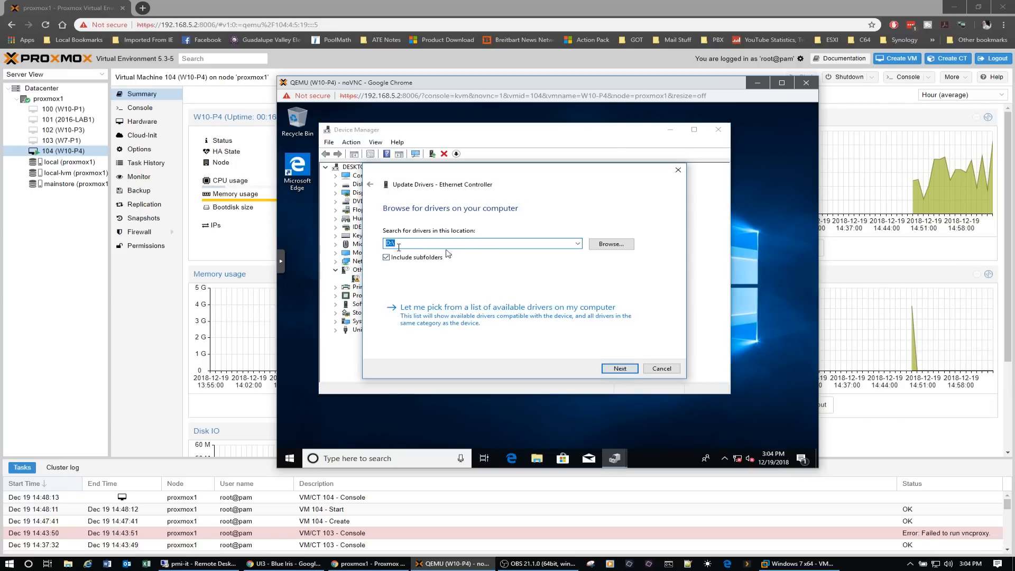
click(619, 369)
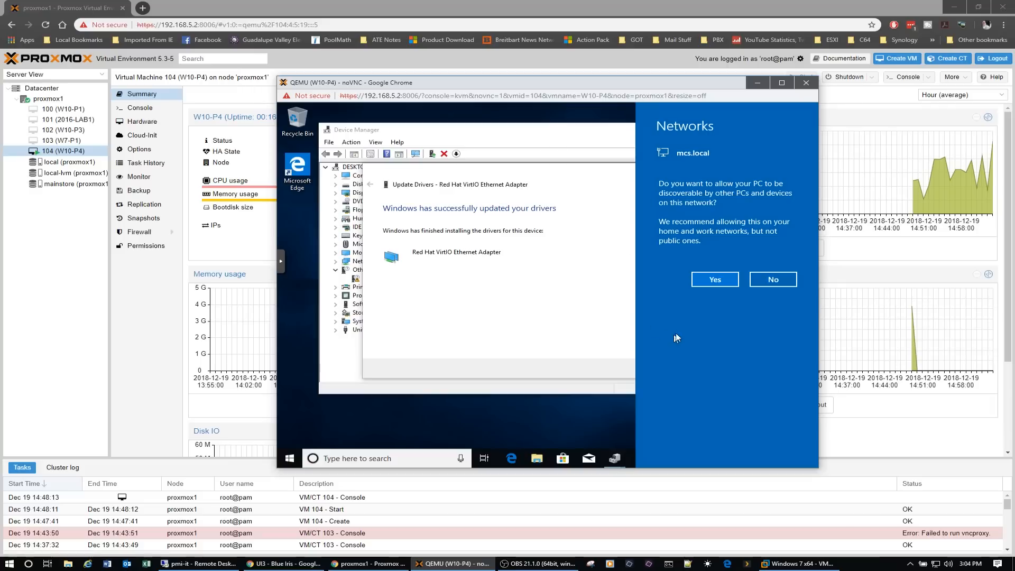
click(714, 280)
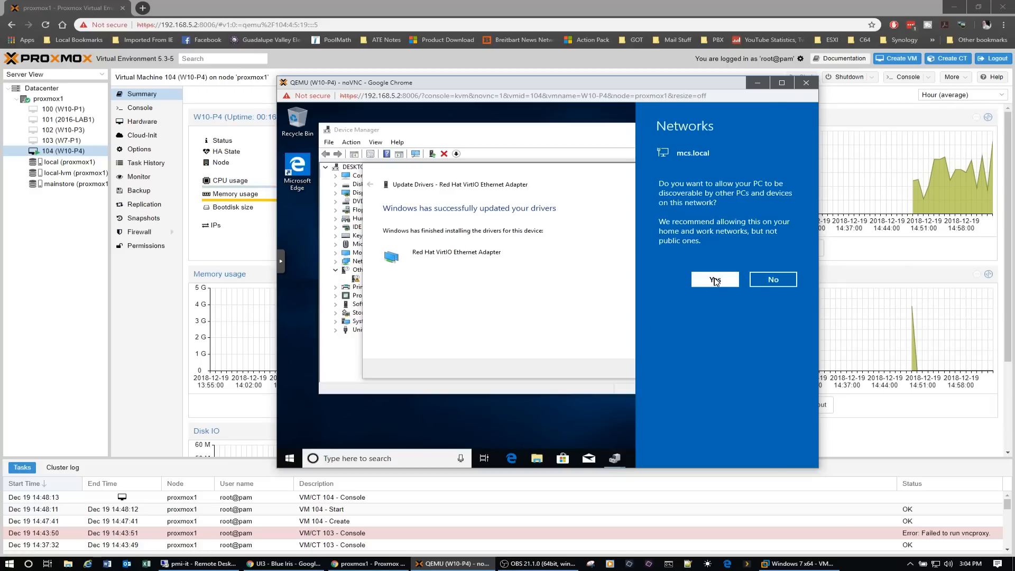
- Close the driver update dialog and Device Manager, and open the guest-agent folder on the virtio-win CD drive (D:)
click(662, 369)
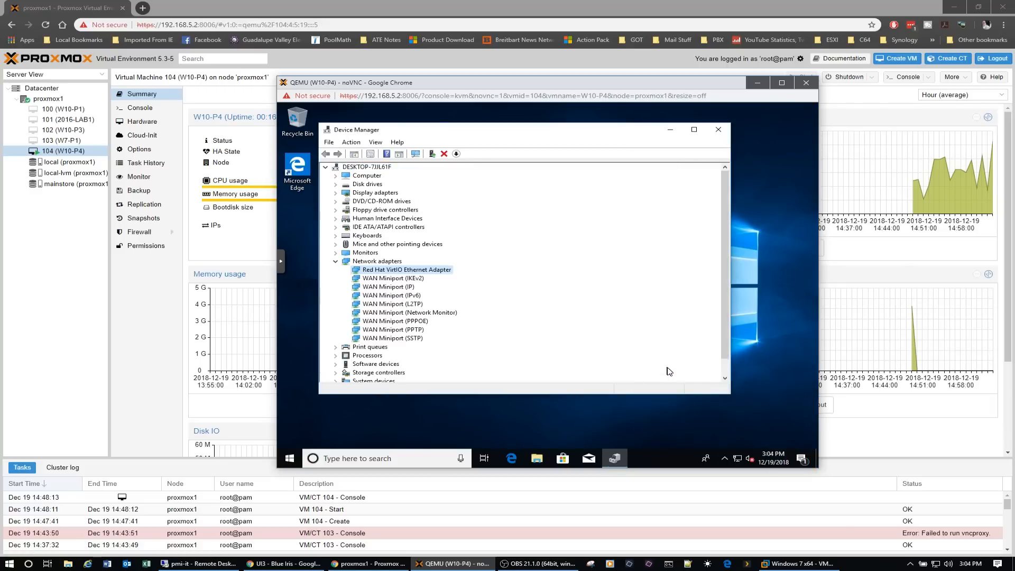
click(723, 130)
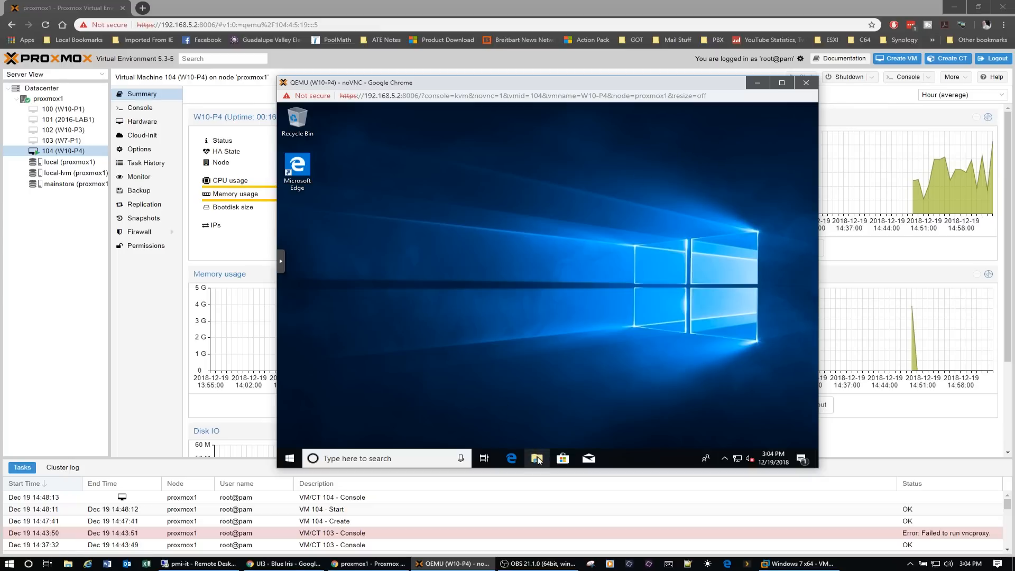
click(537, 459)
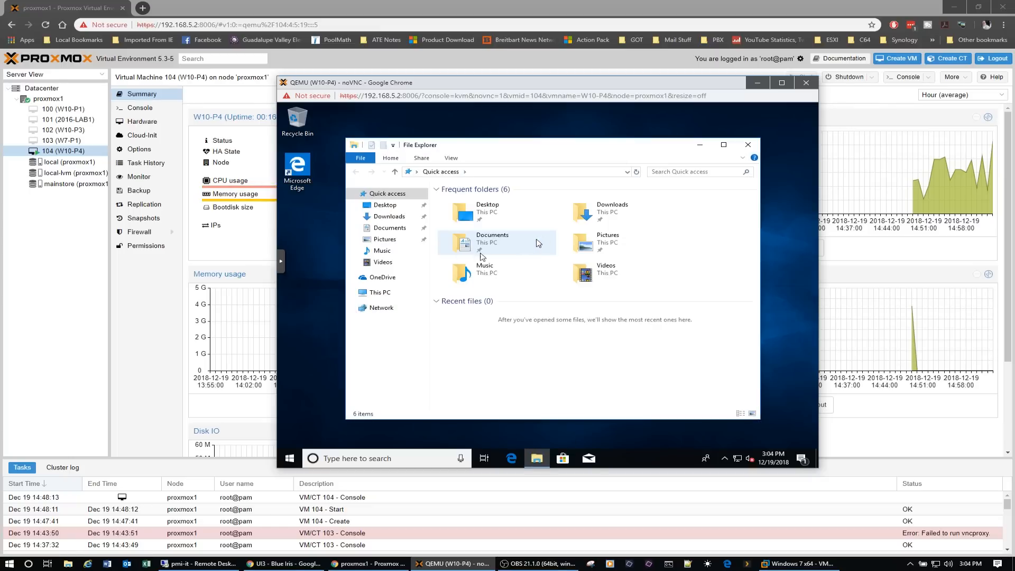
click(390, 294)
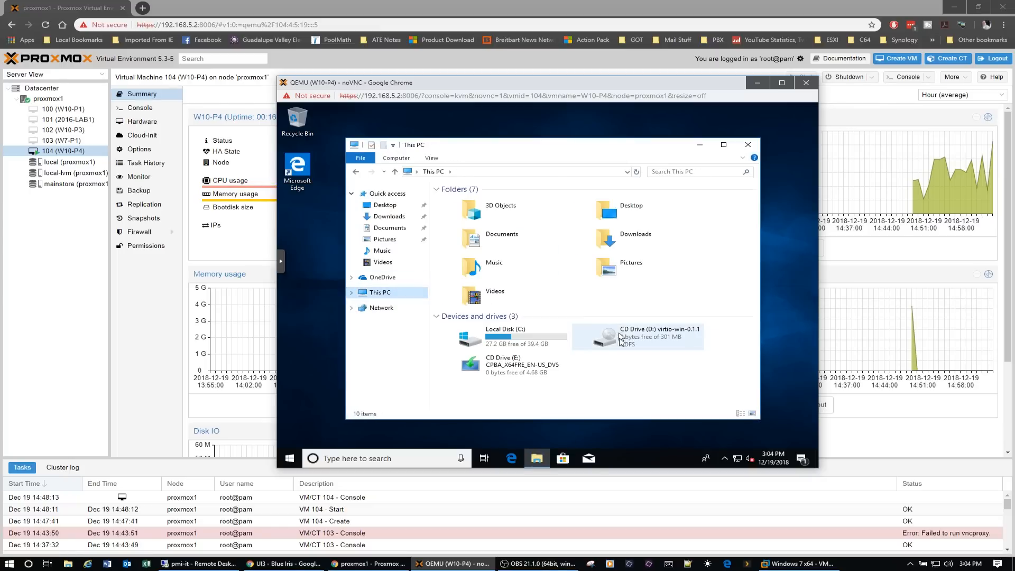
double_click(642, 338)
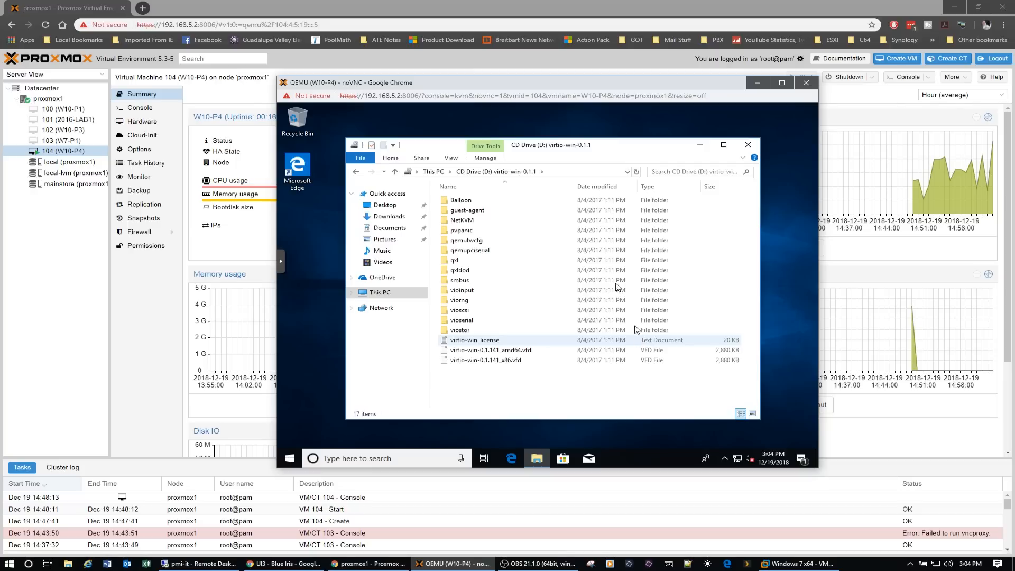
double_click(467, 210)
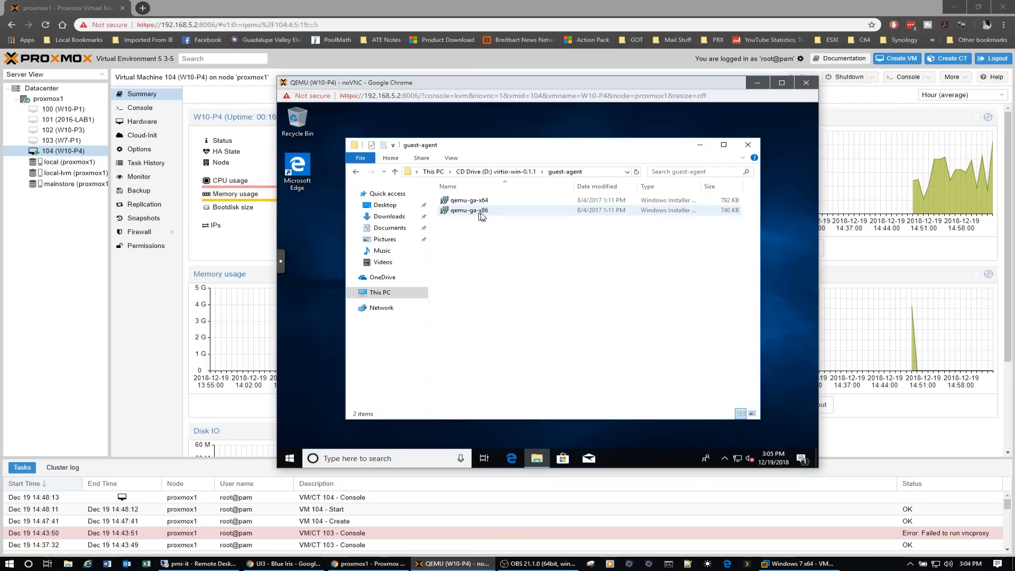
- Run the qemu-ga-x64 installer, allow it to make changes to the device, and close the guest-agent folder window
double_click(482, 203)
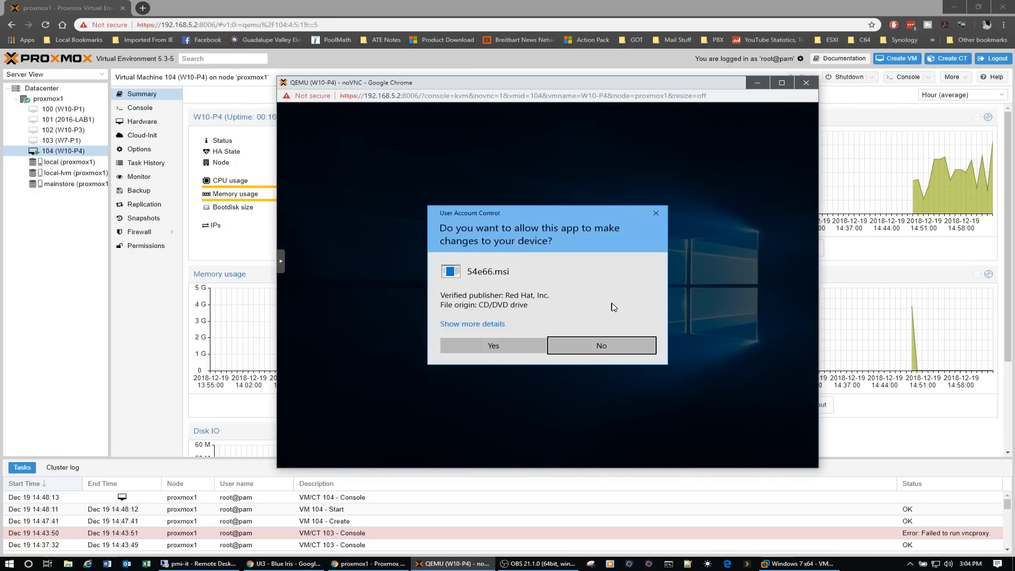
click(467, 345)
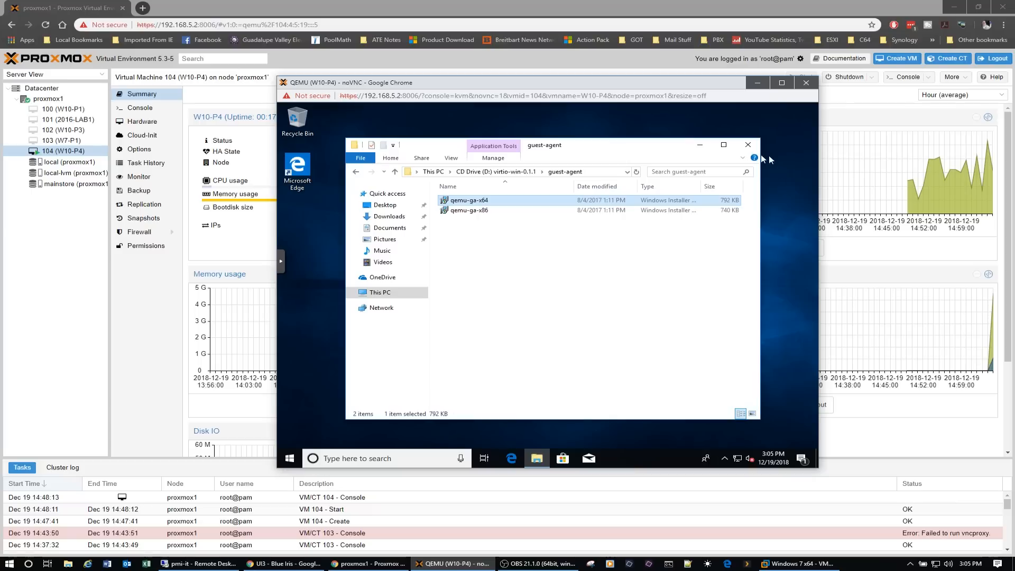
click(748, 144)
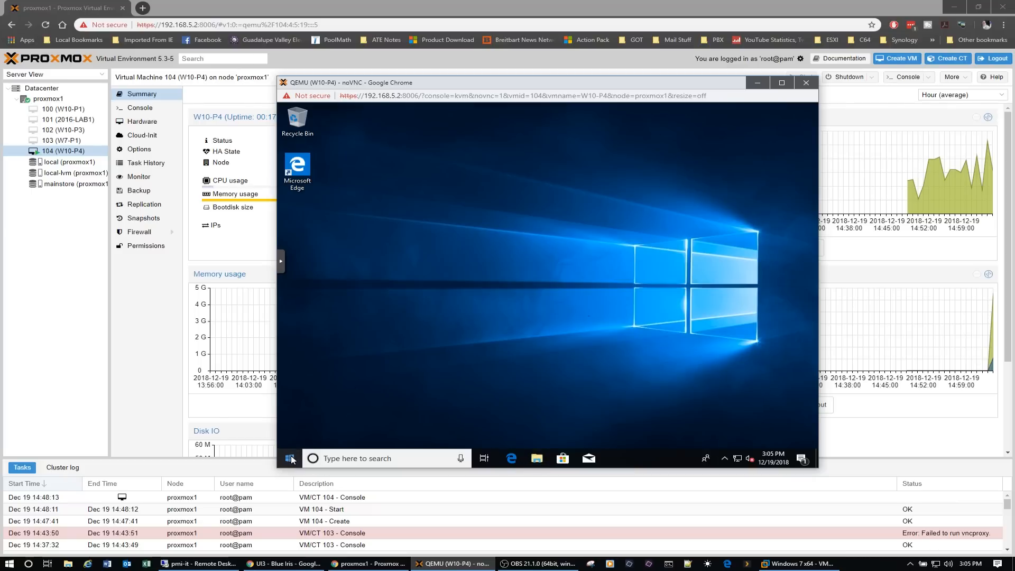
- Shut down Windows from inside the W10-P4 guest
click(291, 459)
click(291, 438)
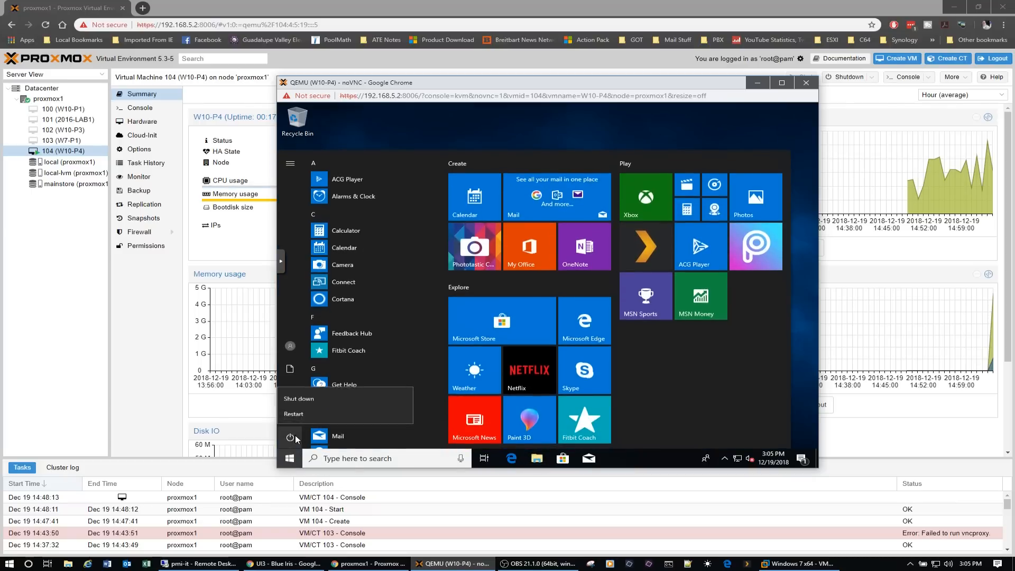
click(312, 398)
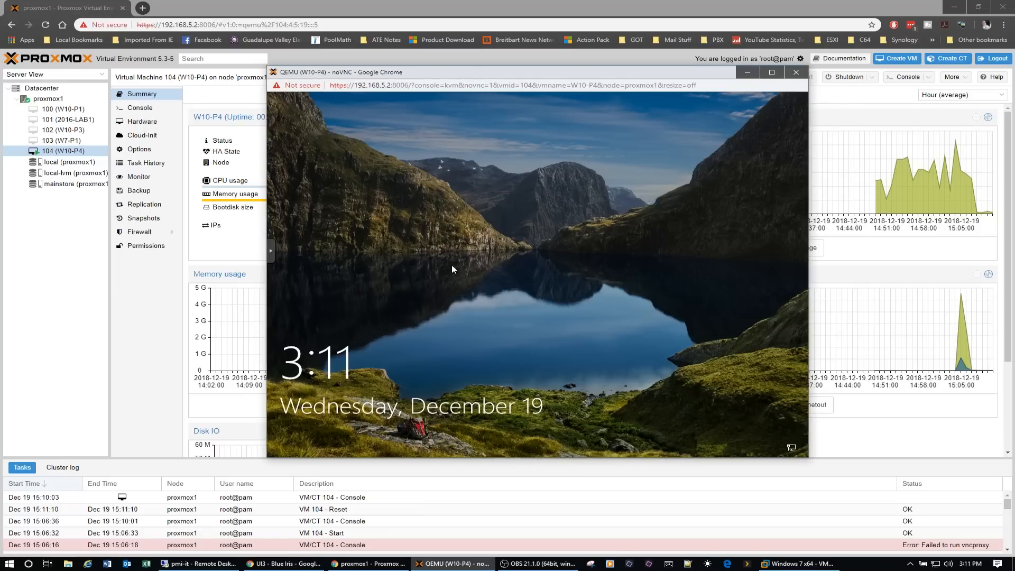
- Display the power commands available in the W10-P4 noVNC console
click(274, 253)
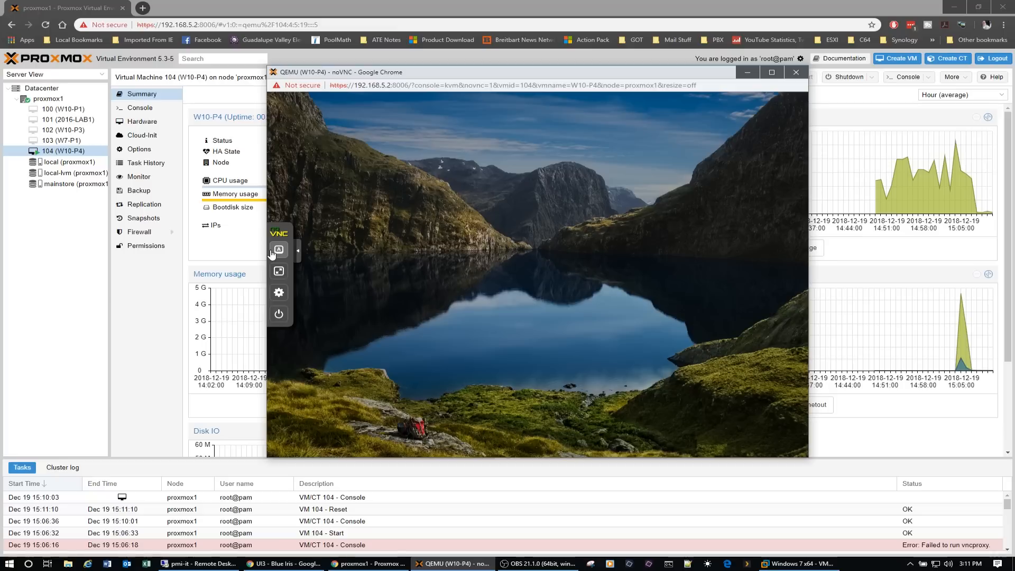
click(279, 315)
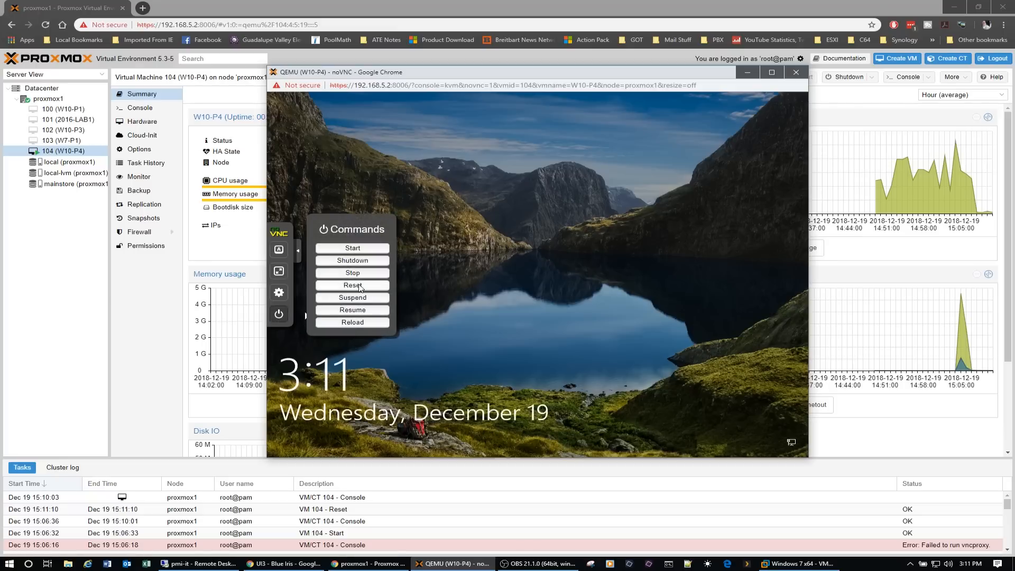
- Dismiss the lock screen, collapse the noVNC control bar, and sign in to Windows with the account password
click(503, 274)
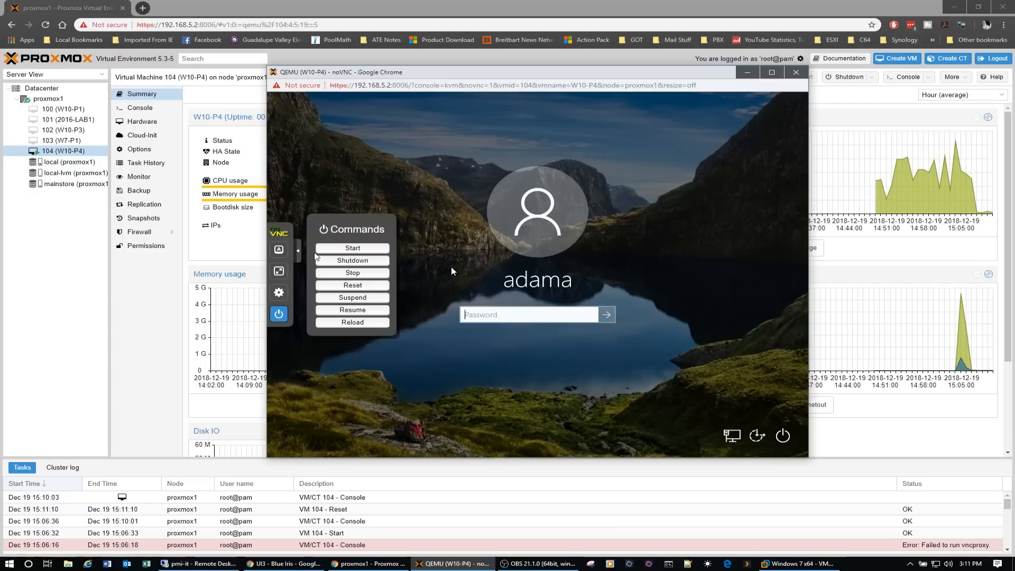
click(299, 253)
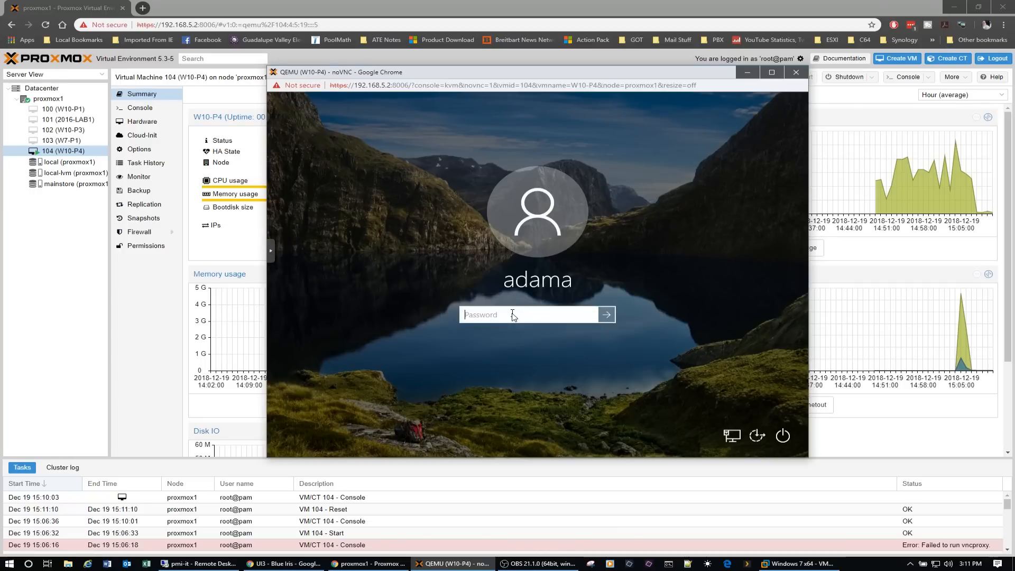
text(•••••••••)
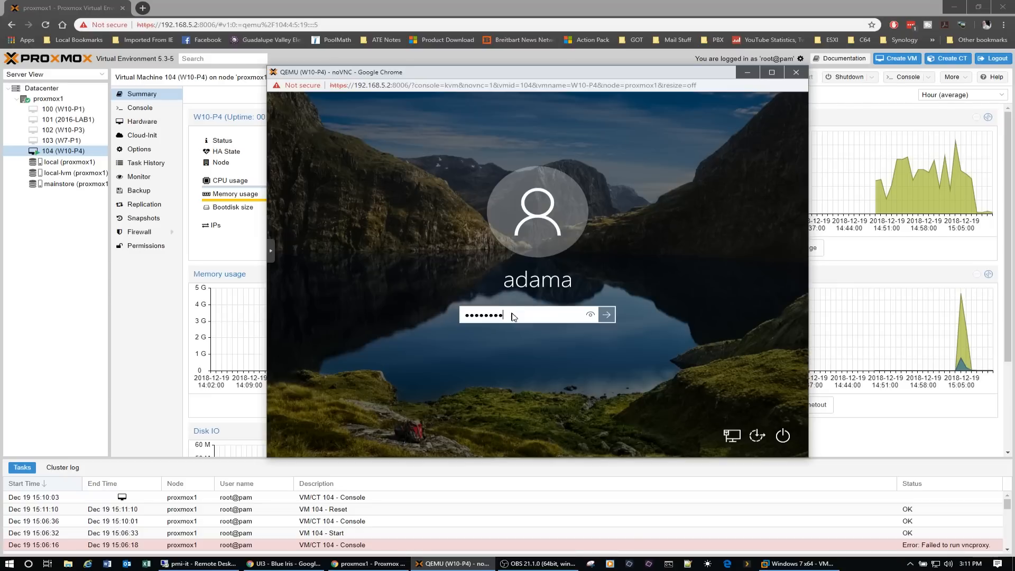
key(Return)
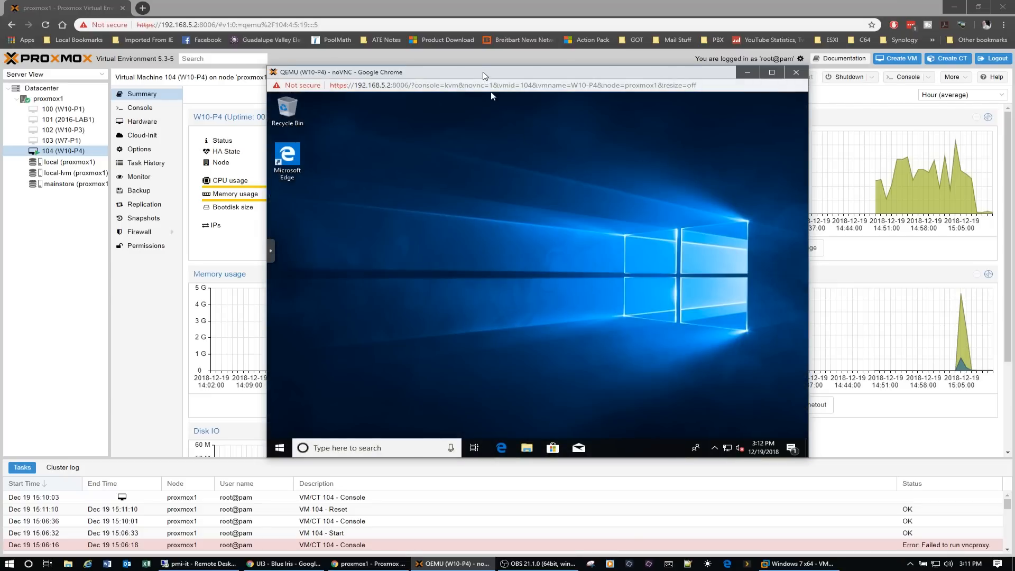
- Move the console window aside to check the guest agent status in the VM summary, and move it back
drag(491, 91, 662, 216)
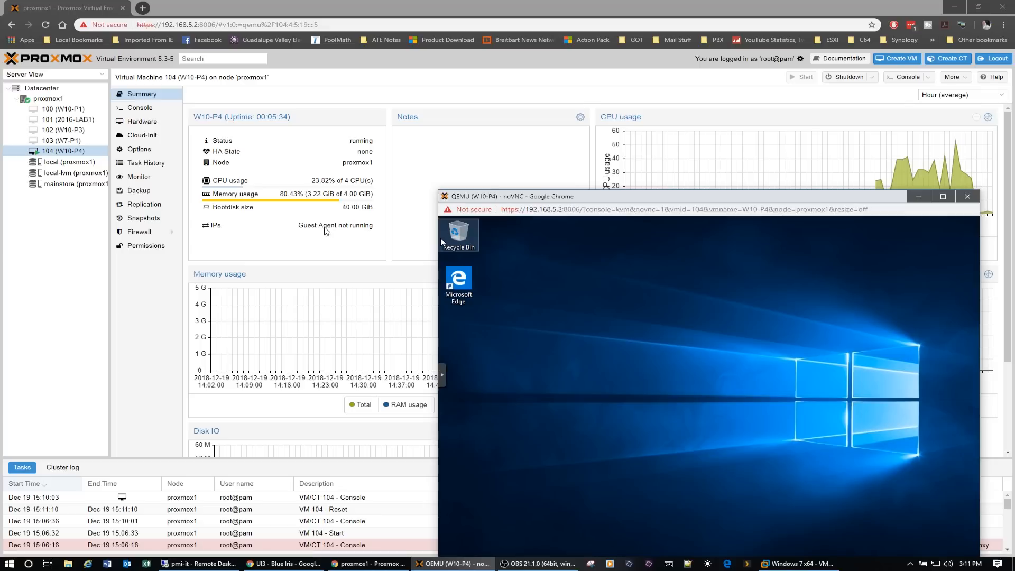
drag(632, 199, 464, 86)
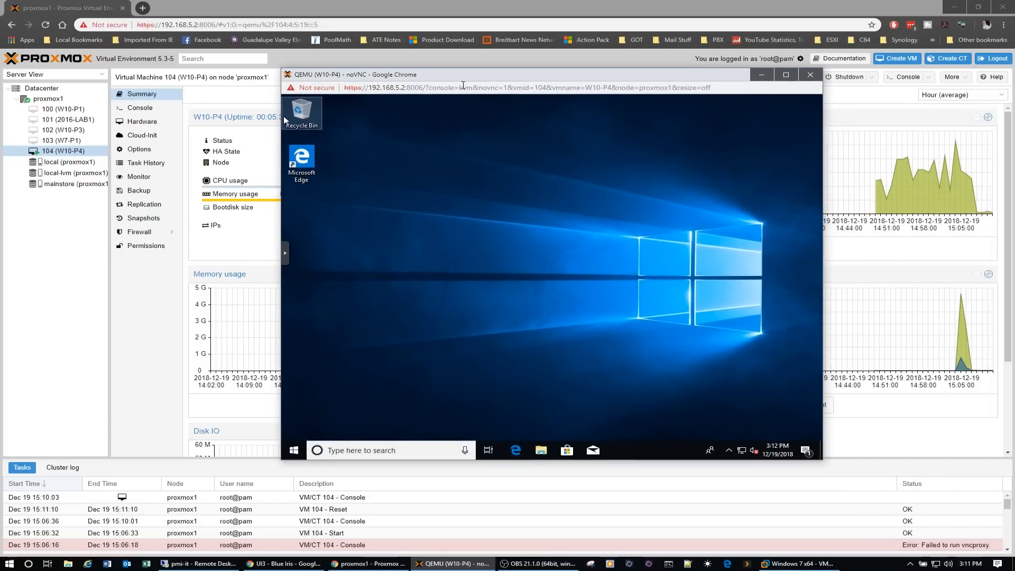
- Search Windows for "serv", open Services, and locate the QEMU Guest Agent service in the list
click(294, 451)
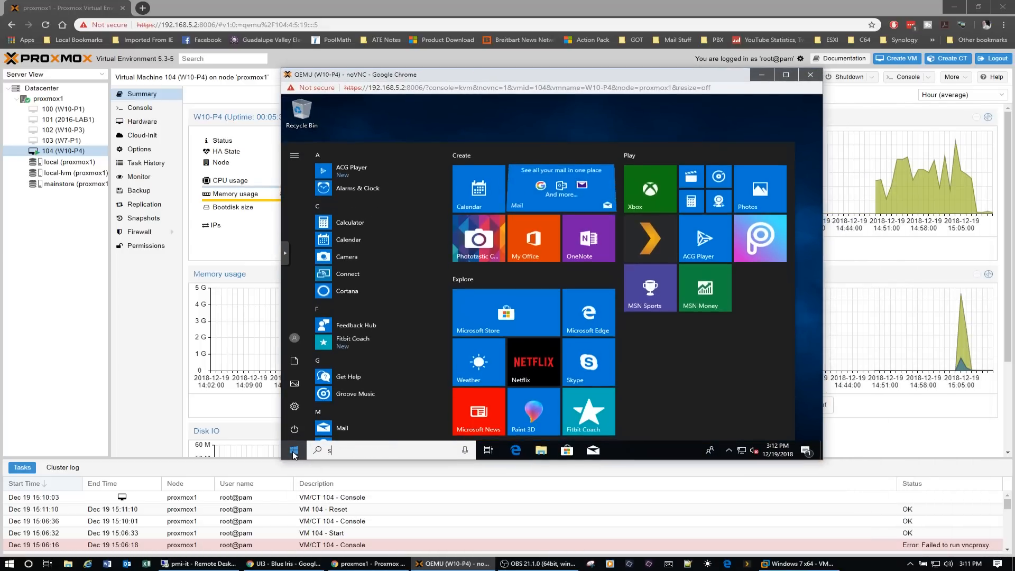
text(serv)
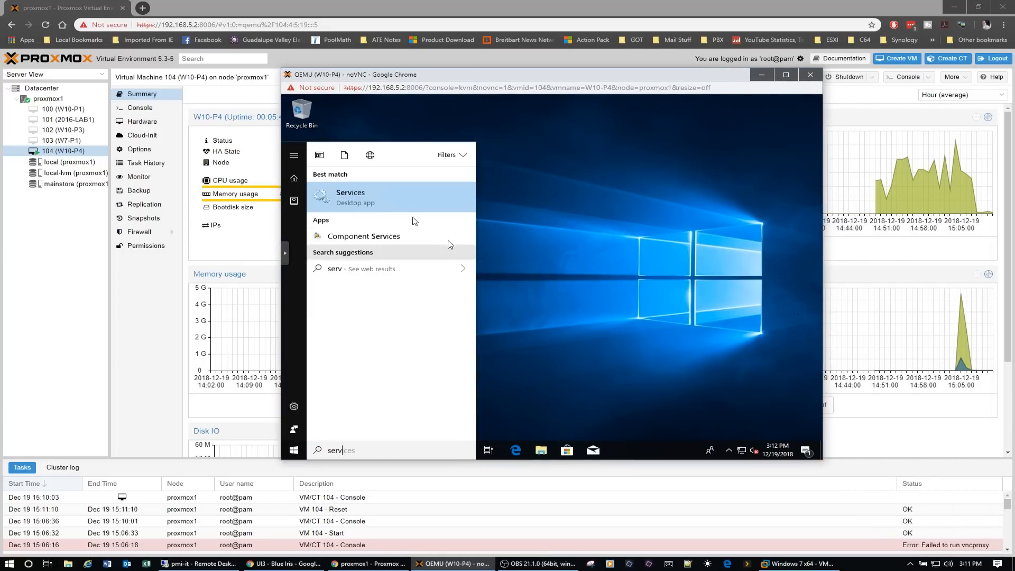
click(367, 202)
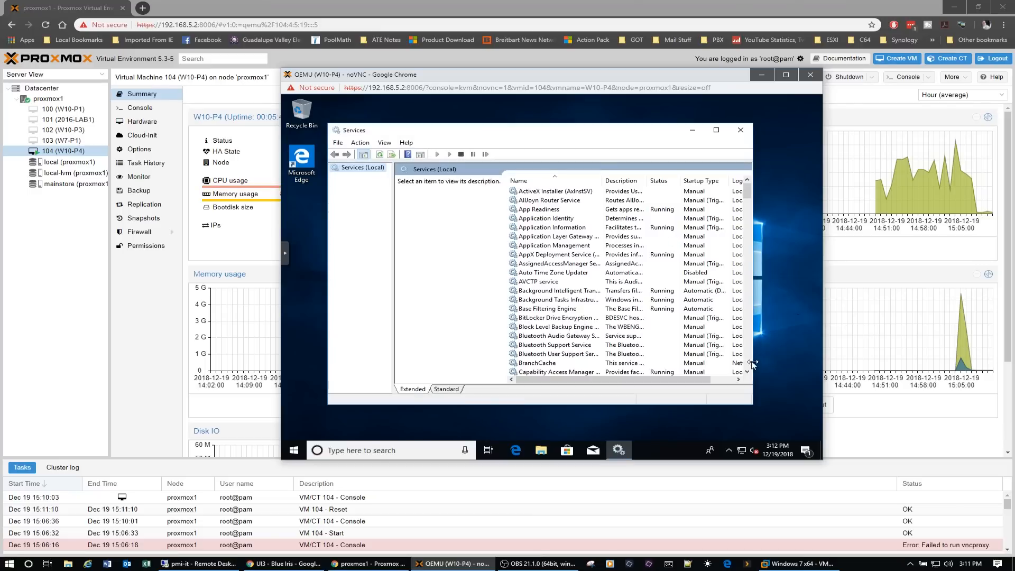
scroll(748, 361, down, 13)
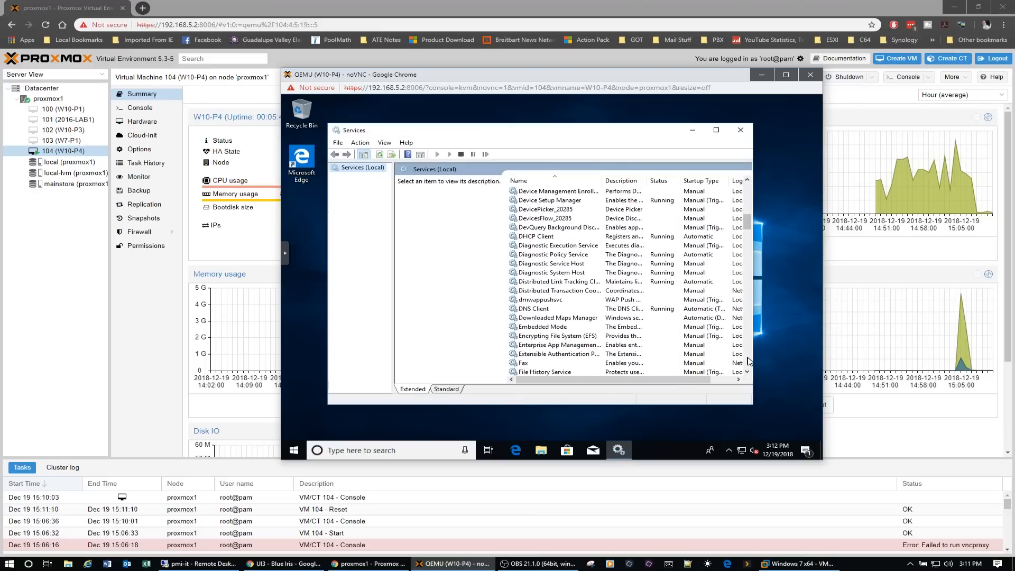
scroll(749, 361, down, 7)
scroll(749, 361, down, 7)
scroll(748, 361, down, 13)
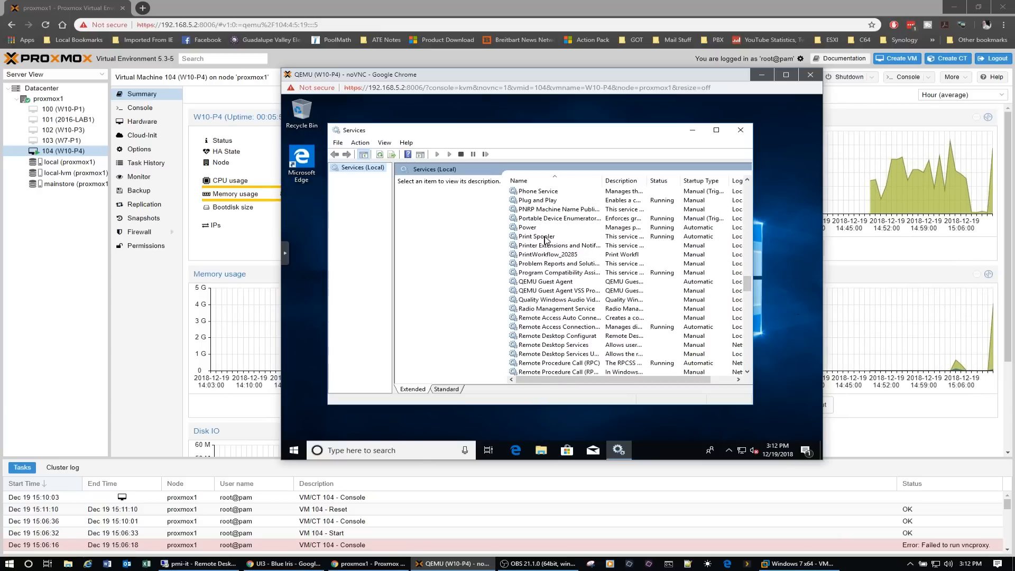
- Try to start the QEMU Guest Agent service, dismiss the resulting dialog, and close Services
click(539, 282)
right_click(539, 282)
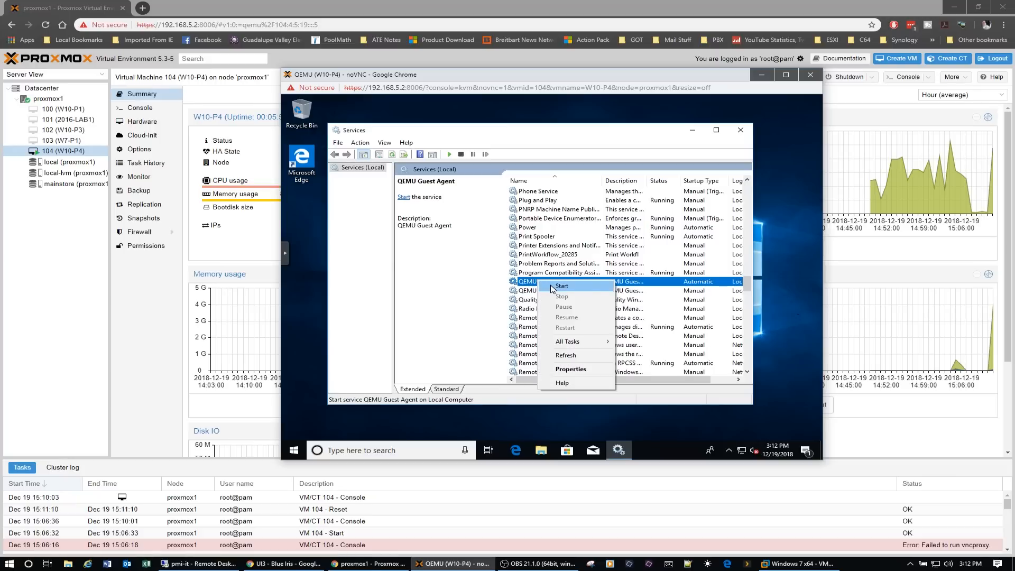
click(550, 289)
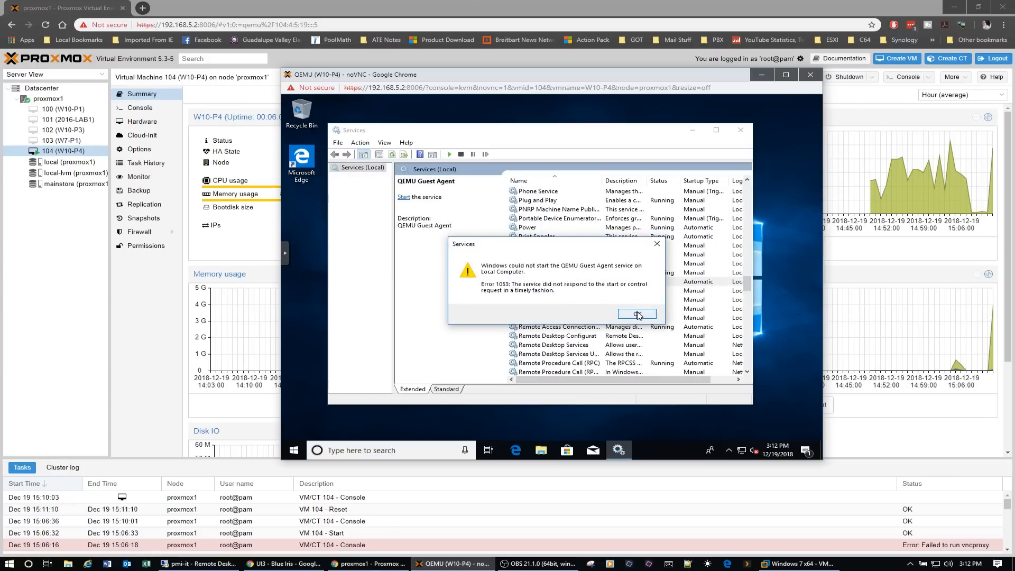
click(638, 313)
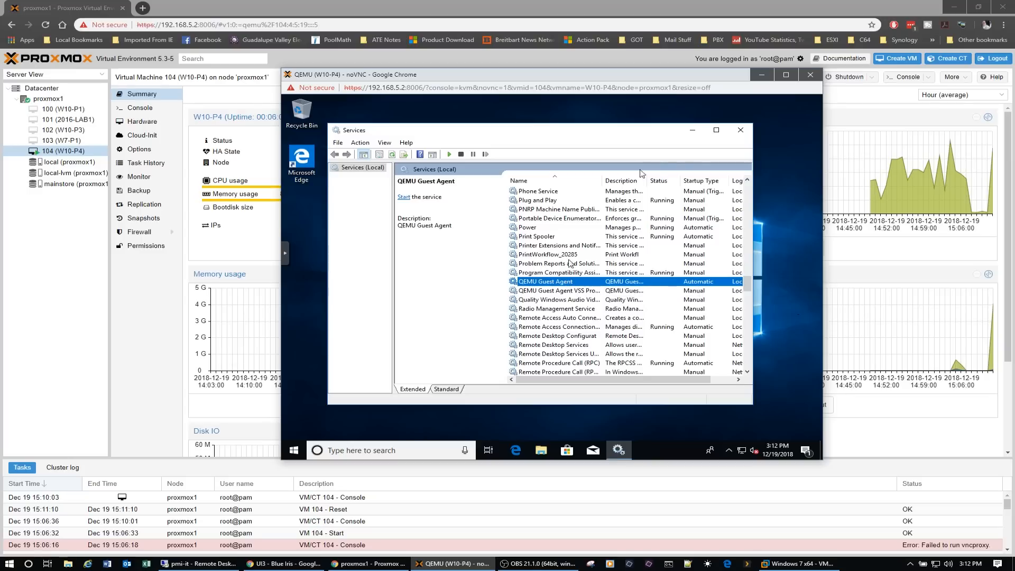
click(741, 130)
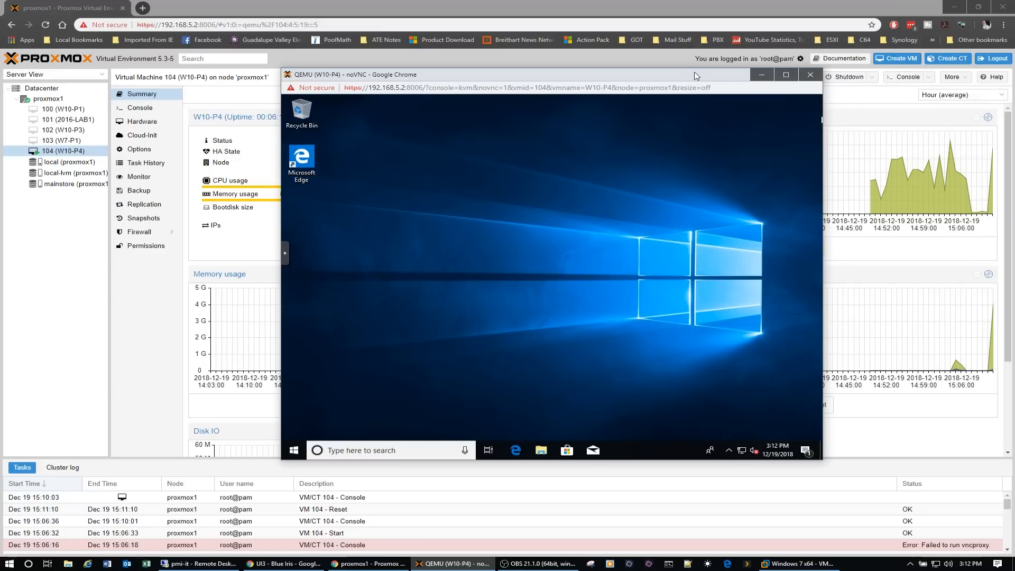
- Return to the Proxmox page and view the shutdown options for VM 104 (W10-P4)
drag(696, 76, 632, 76)
click(873, 78)
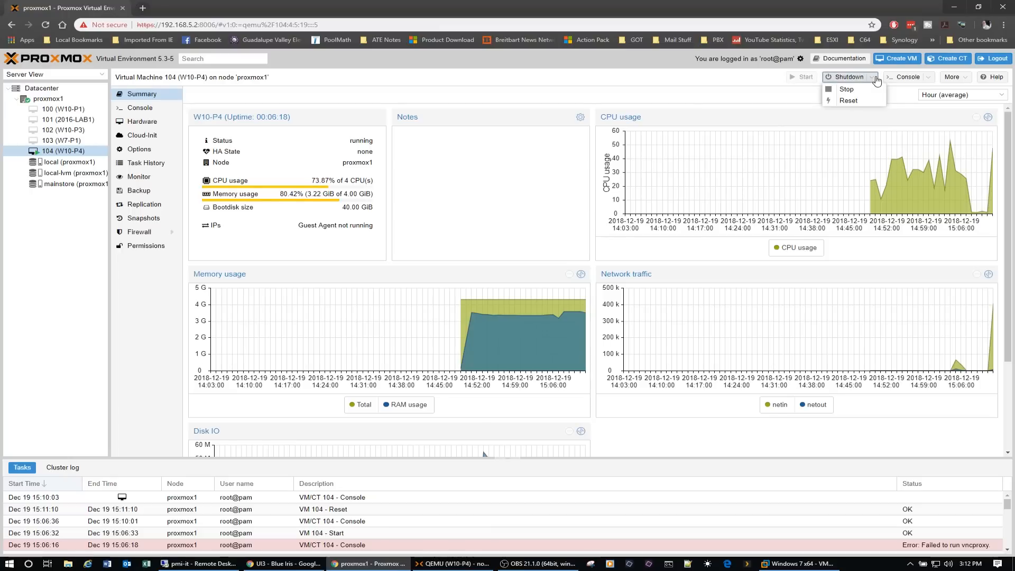
click(877, 79)
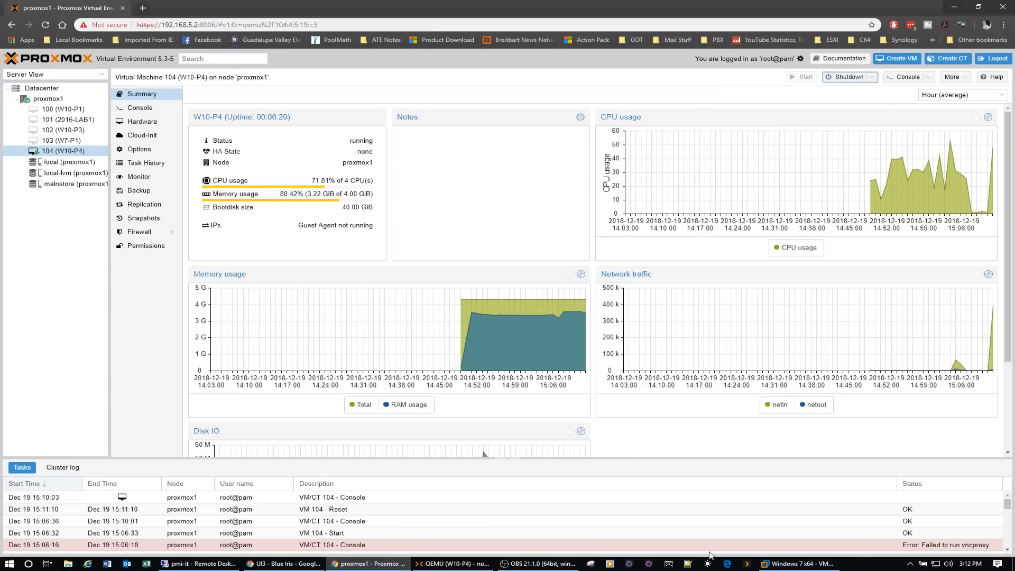
click(796, 564)
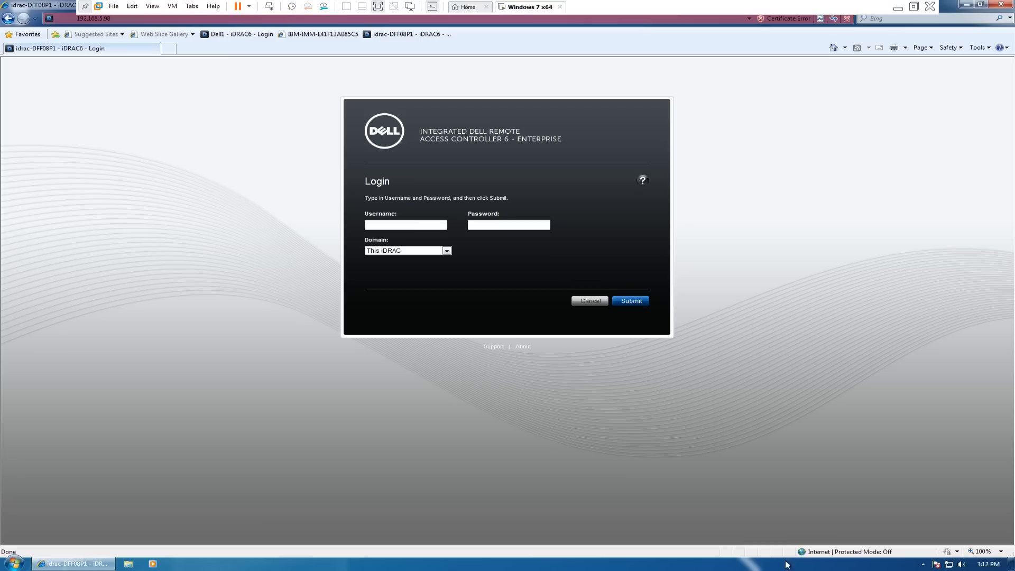
click(900, 8)
click(452, 564)
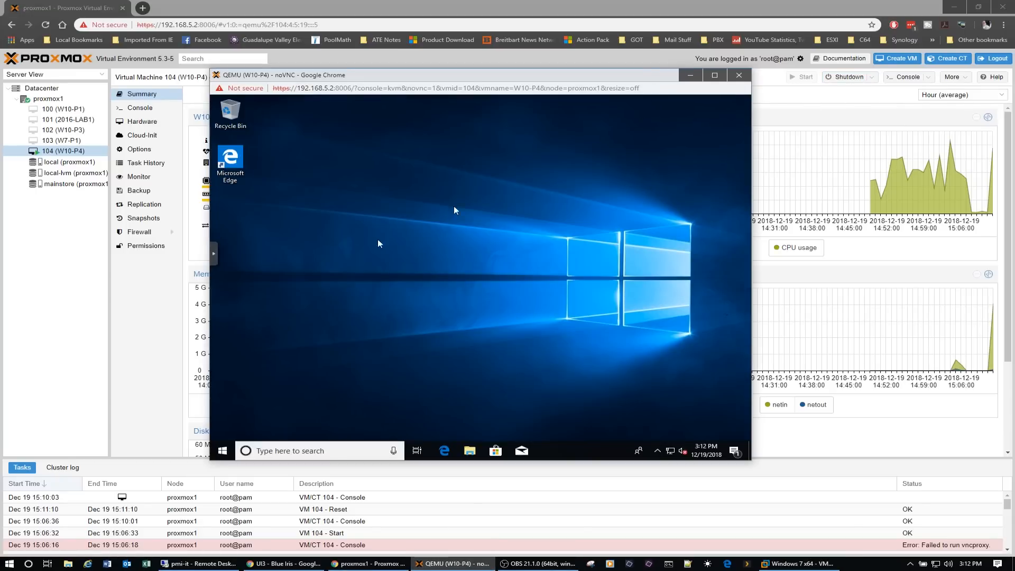
- Send the Shutdown command to W10-P4 from its noVNC console and confirm it
click(212, 255)
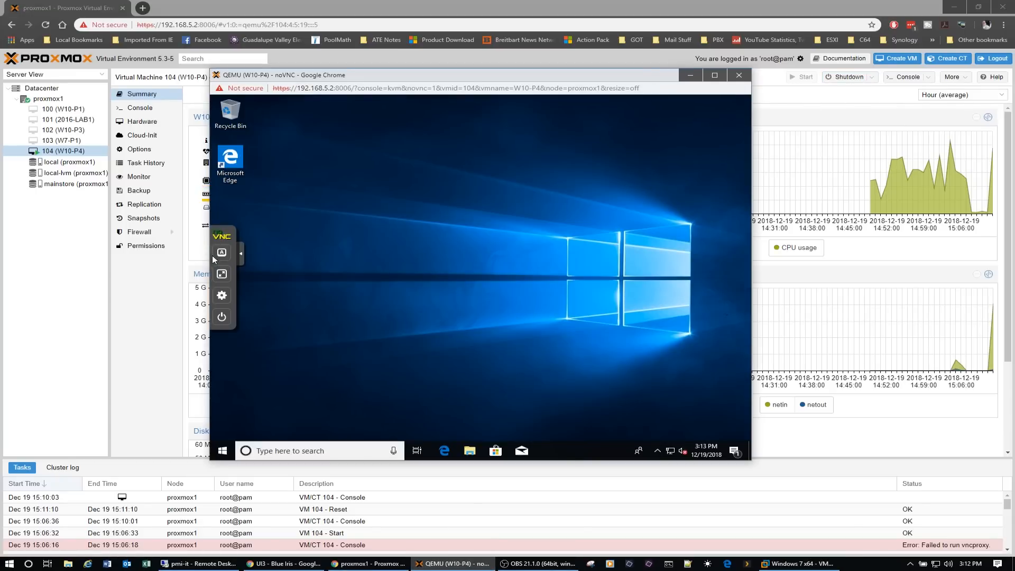
click(221, 316)
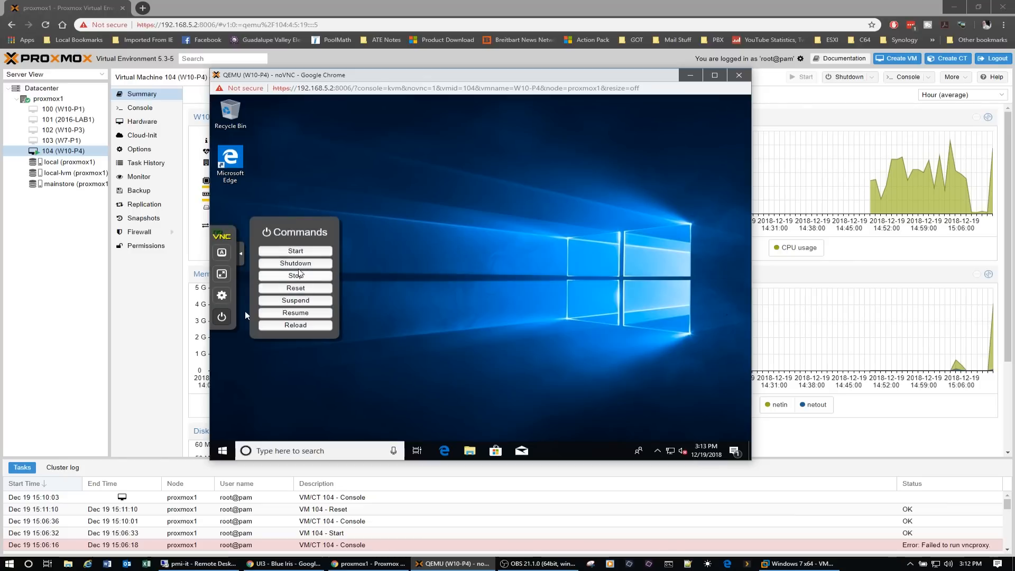
click(297, 263)
click(525, 140)
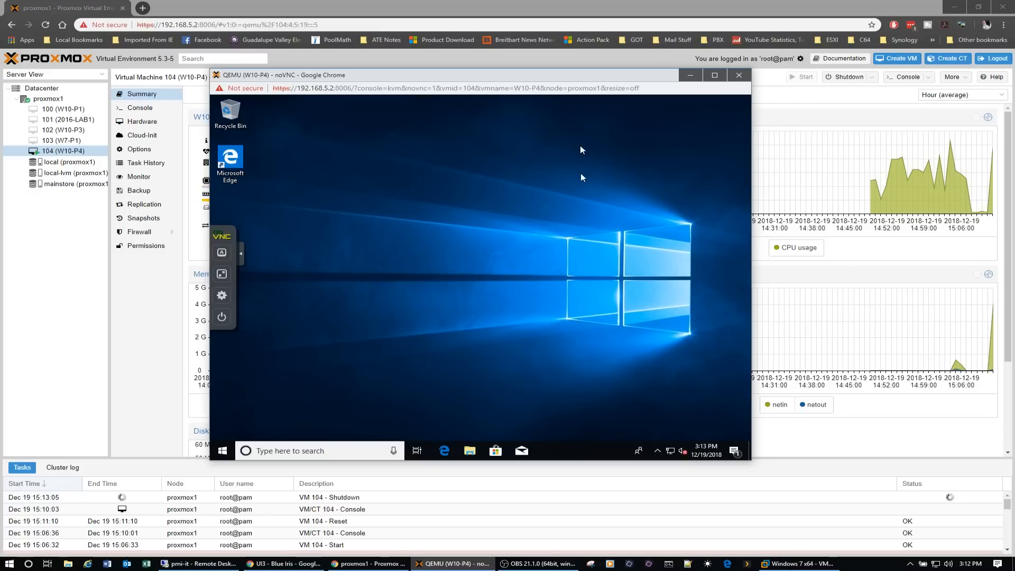
- Check the Windows notifications in W10-P4, close them, and collapse the noVNC control bar
click(735, 453)
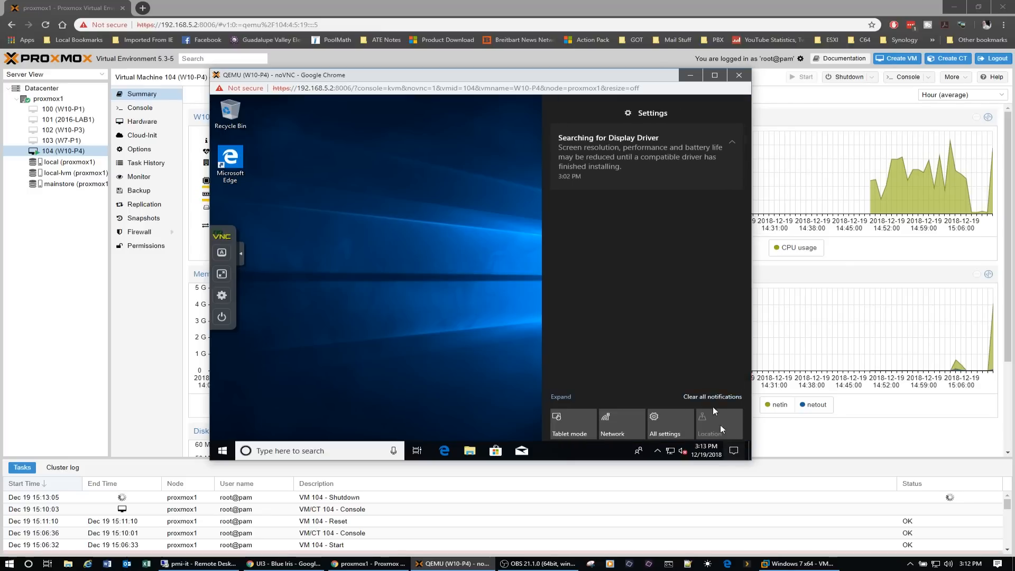
click(734, 450)
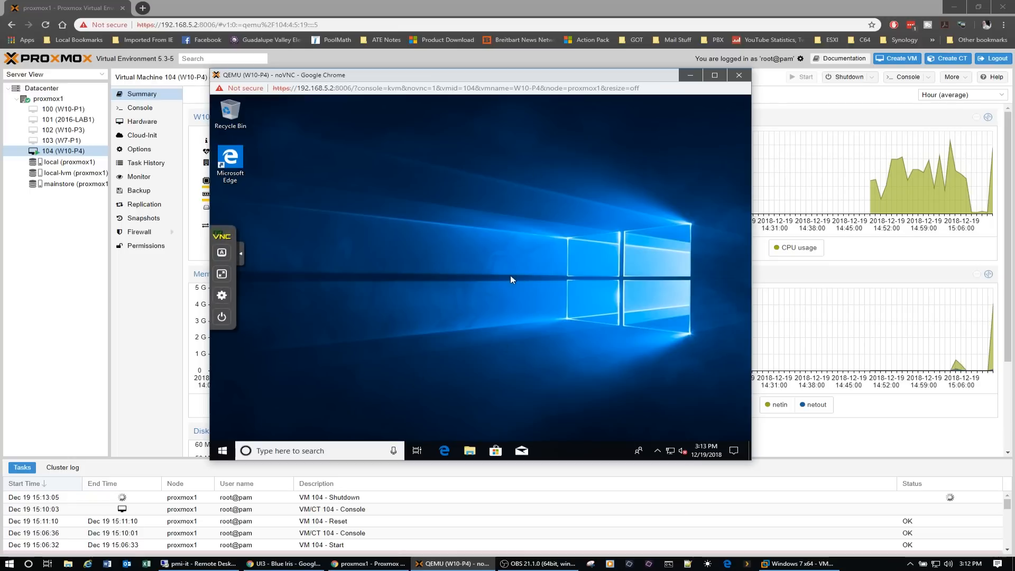
click(243, 257)
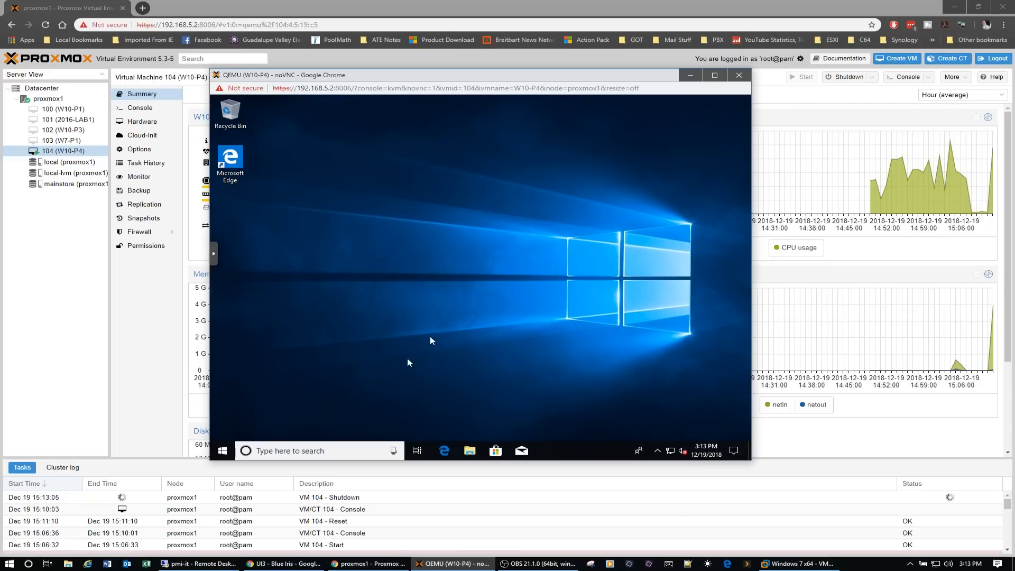
- Shut down W10-P4 from within Windows and close its noVNC console window
click(223, 450)
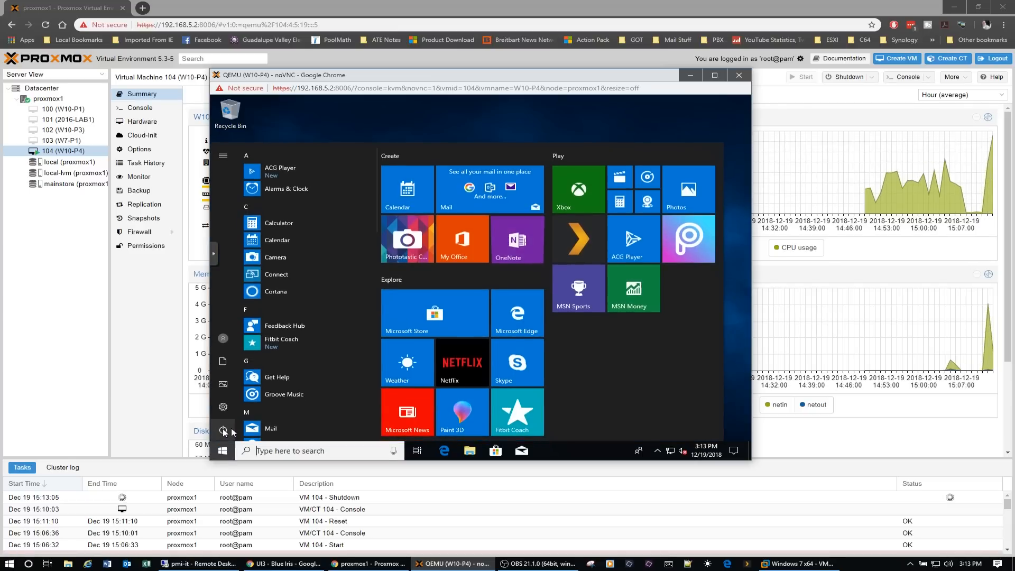
click(222, 430)
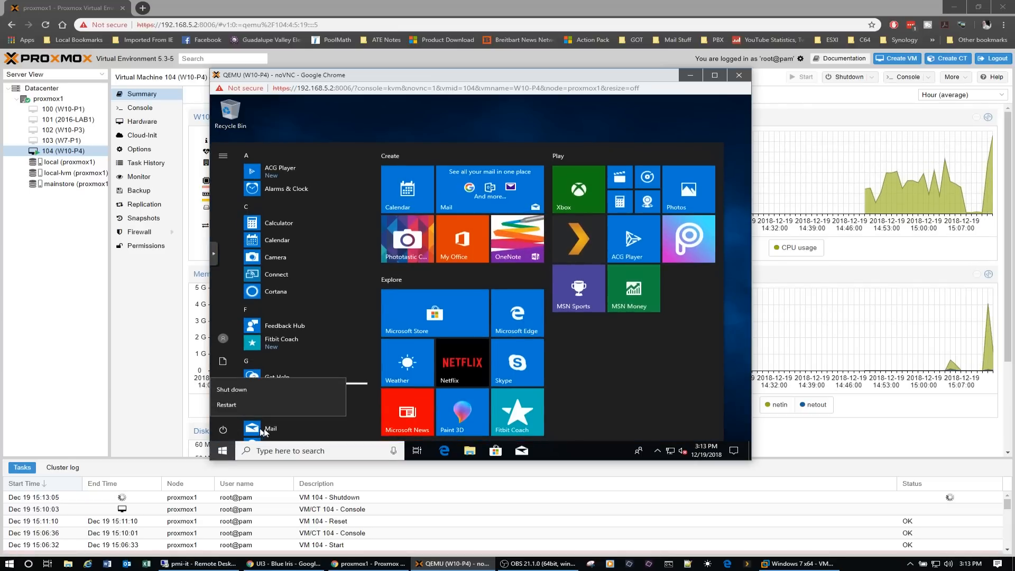
click(251, 391)
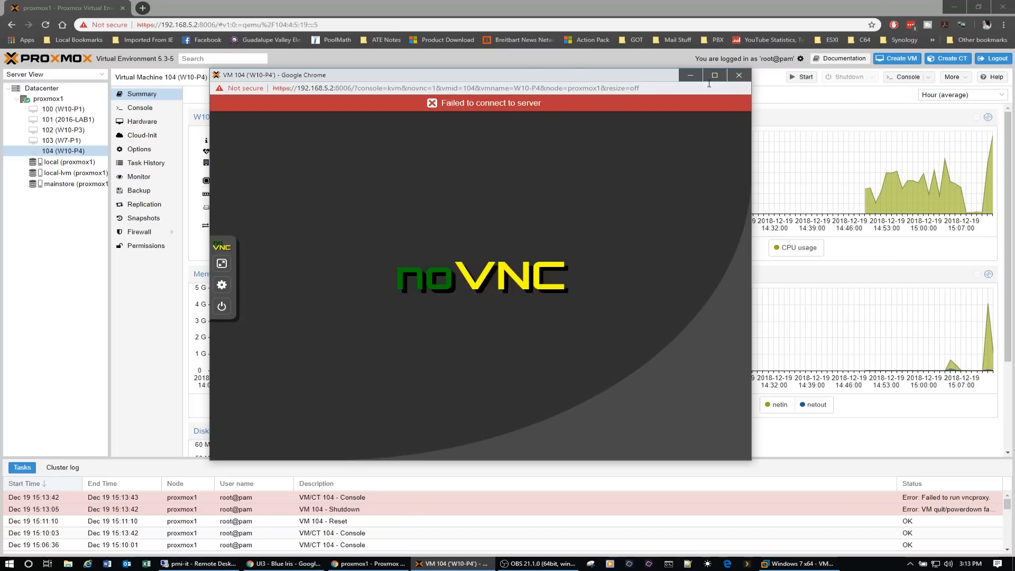
click(739, 75)
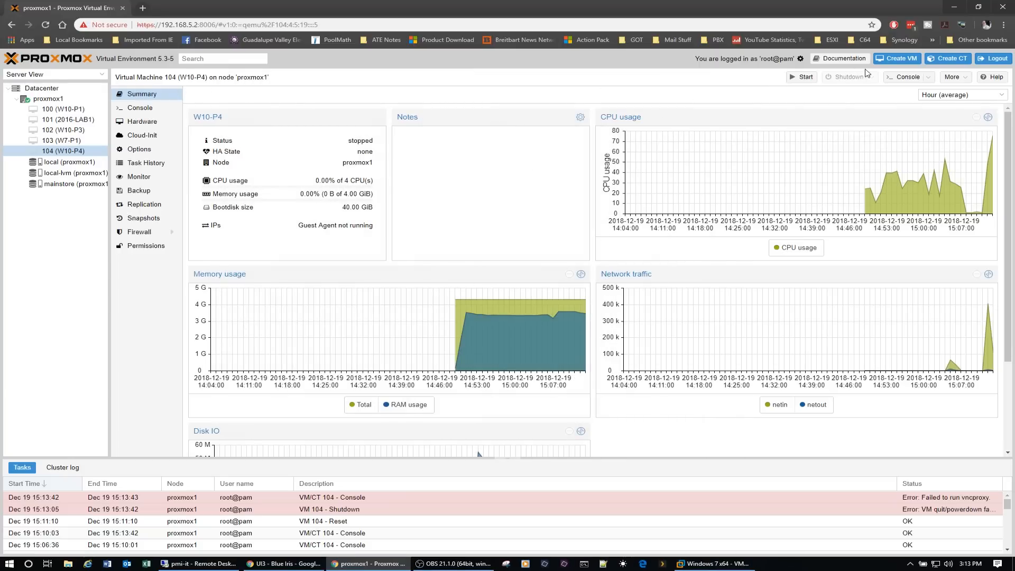
- Start VM 104 (W10-P4) and open its console, moving the window toward the middle of the screen
click(817, 78)
click(905, 78)
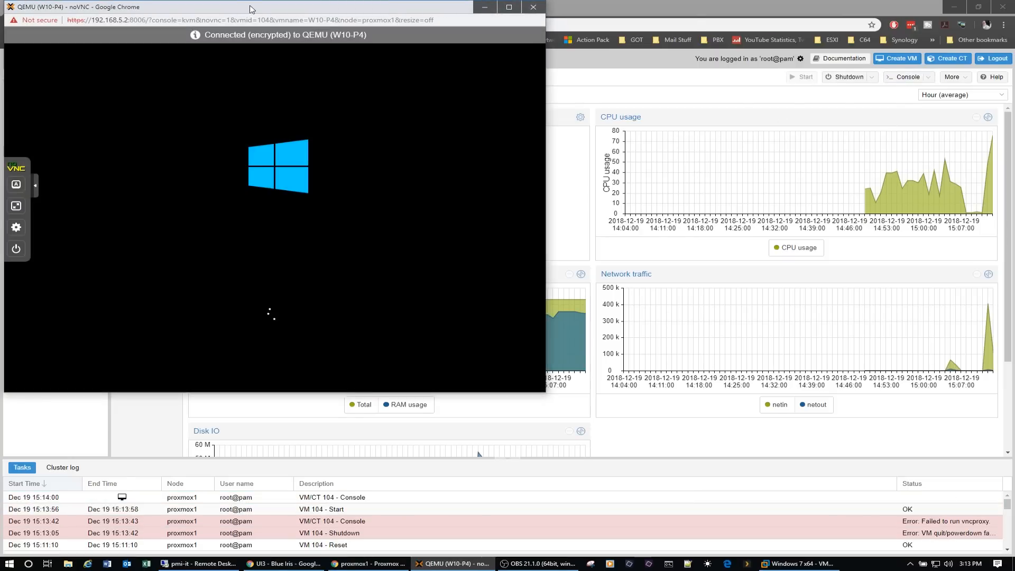
drag(250, 9, 487, 100)
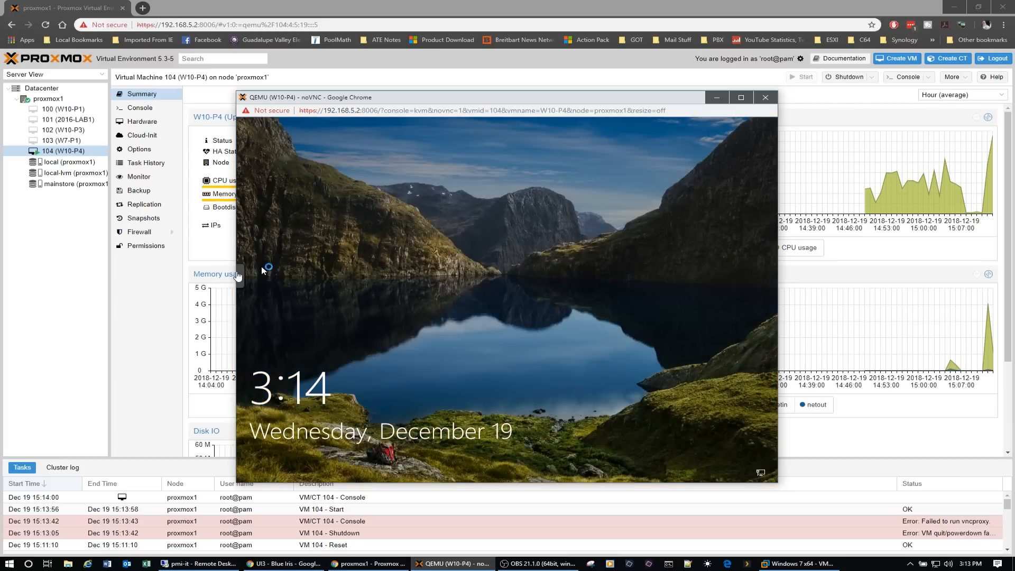
- Sign in to Windows on W10-P4 with the account password and dismiss the OneDrive notification
click(242, 279)
click(248, 274)
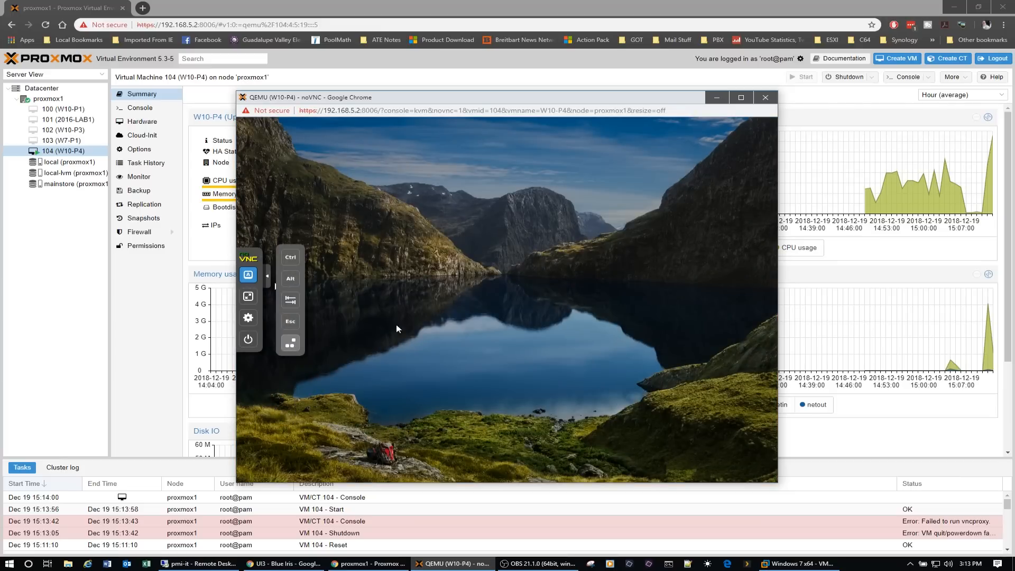
click(358, 329)
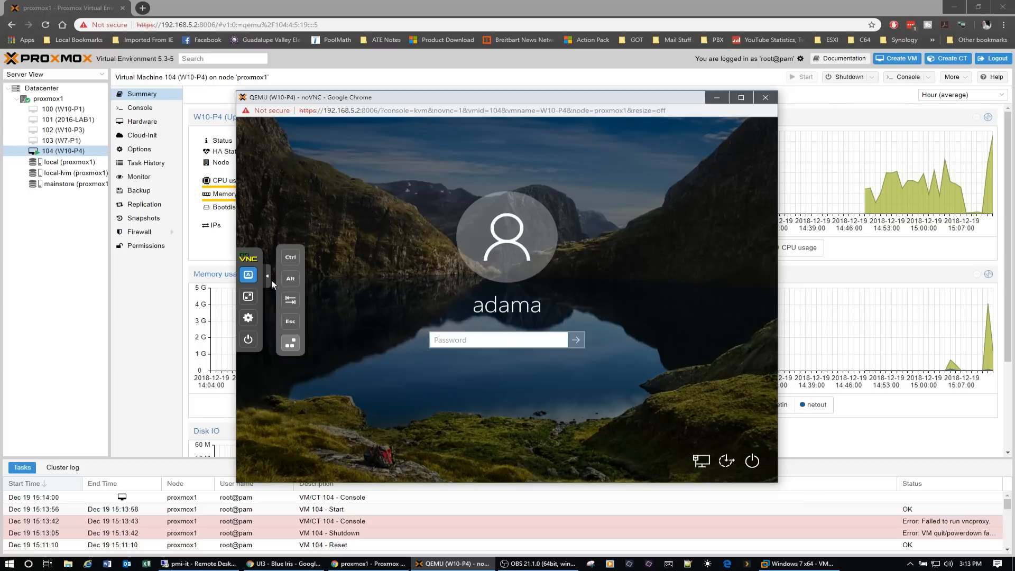
click(268, 278)
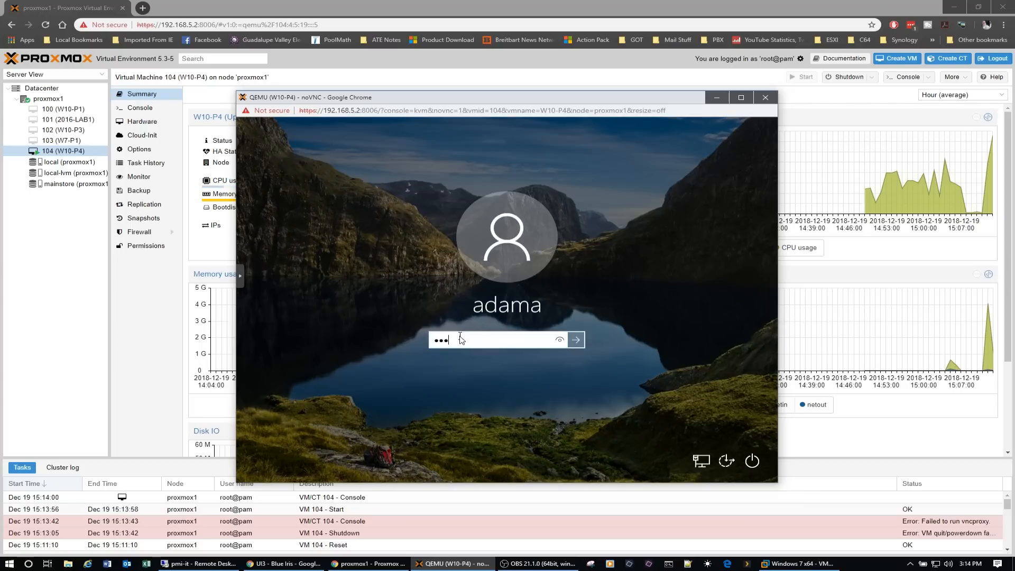
text(***)
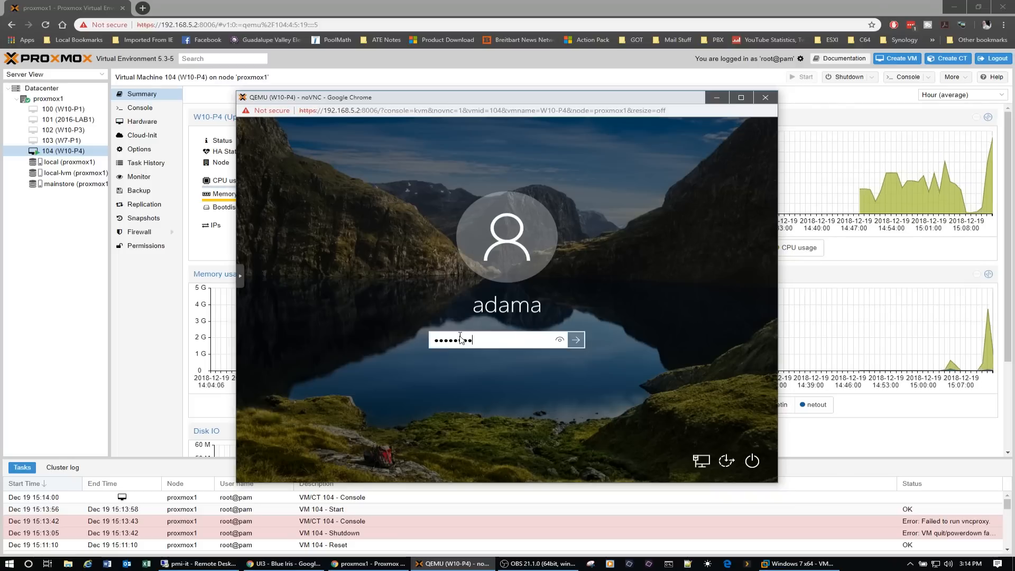
key(Return)
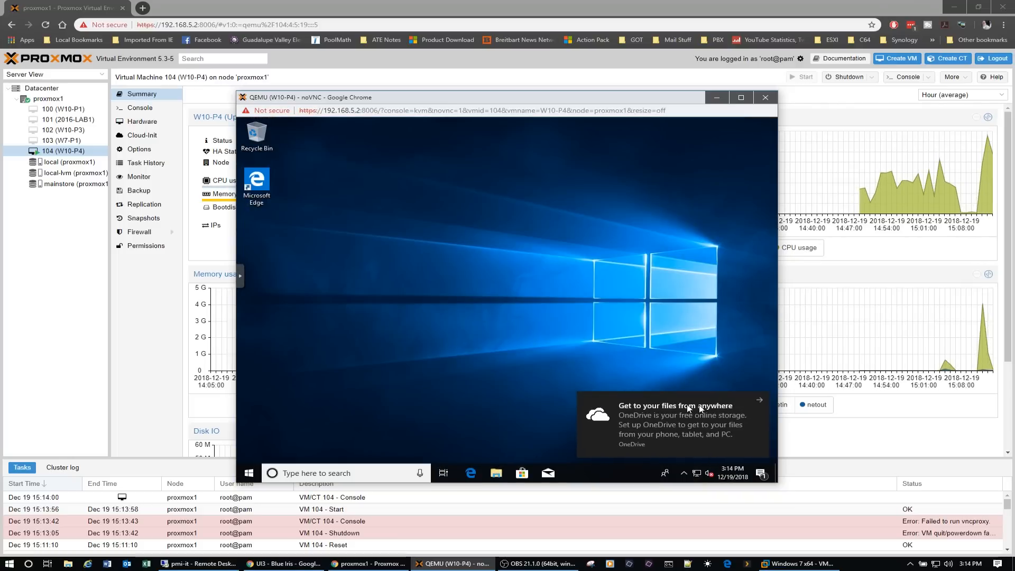
click(756, 399)
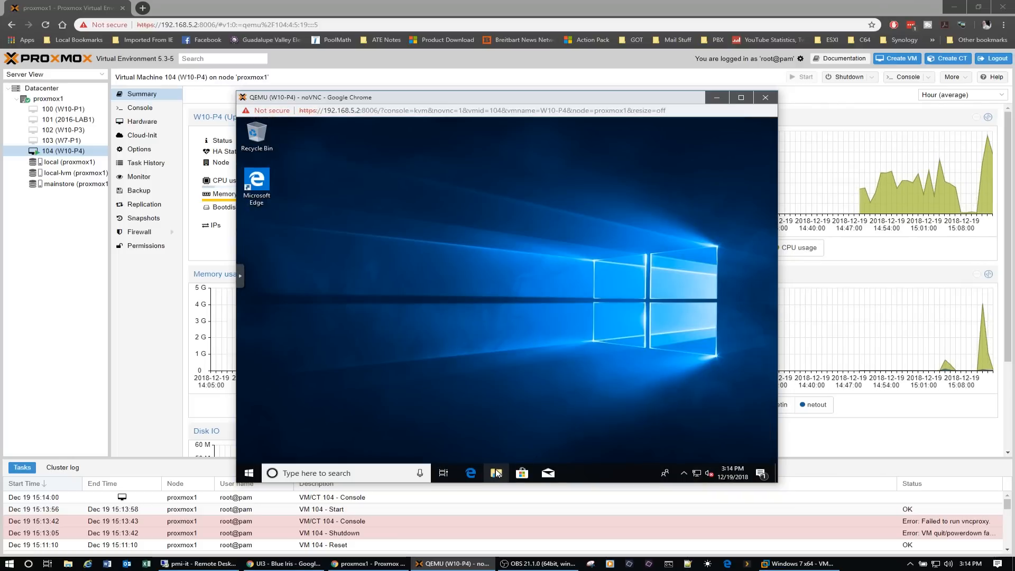
- Open File Explorer in the VM and browse to the network location \\home-nas
click(498, 472)
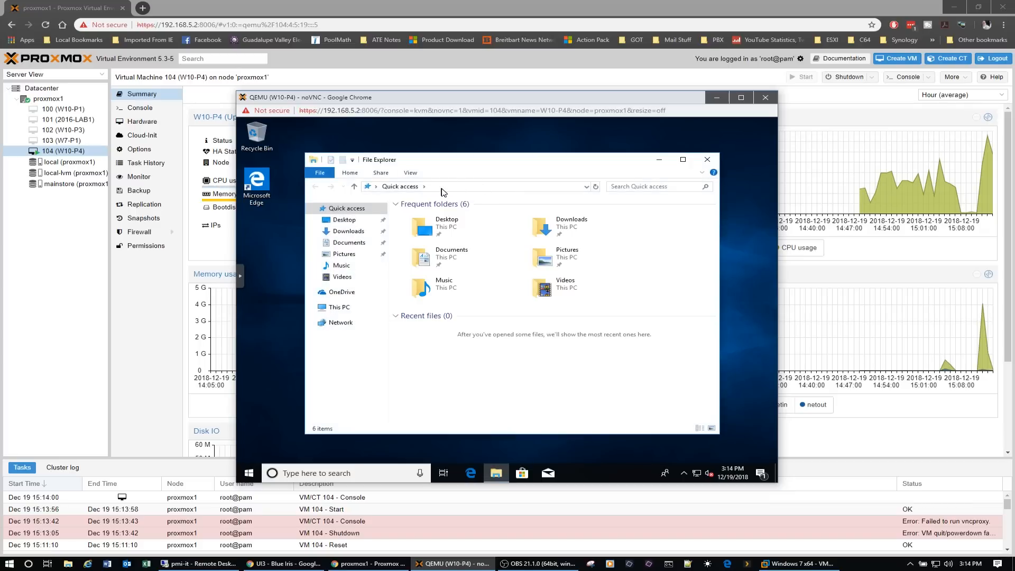
click(443, 187)
text(\\home)
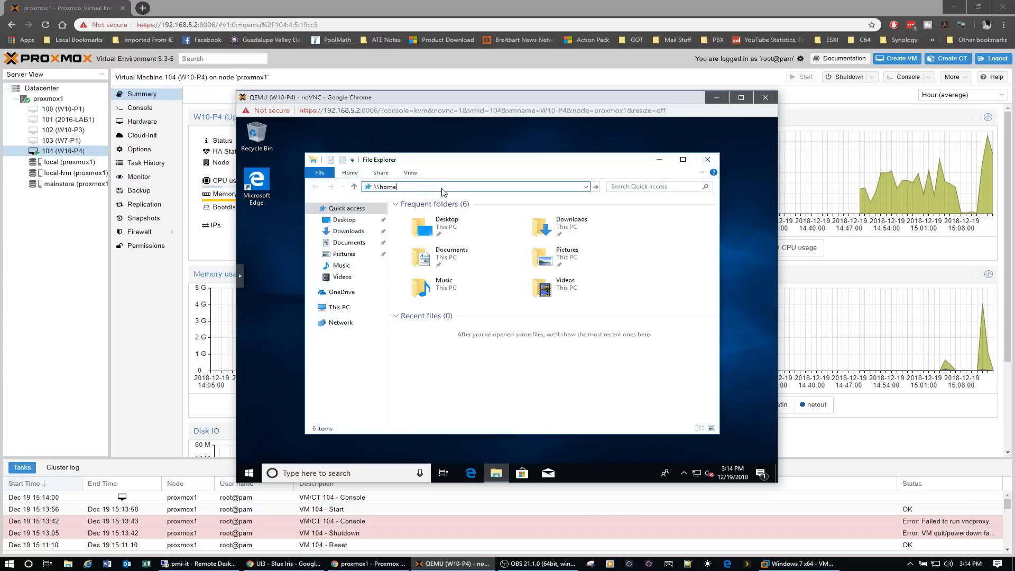
text(-nas)
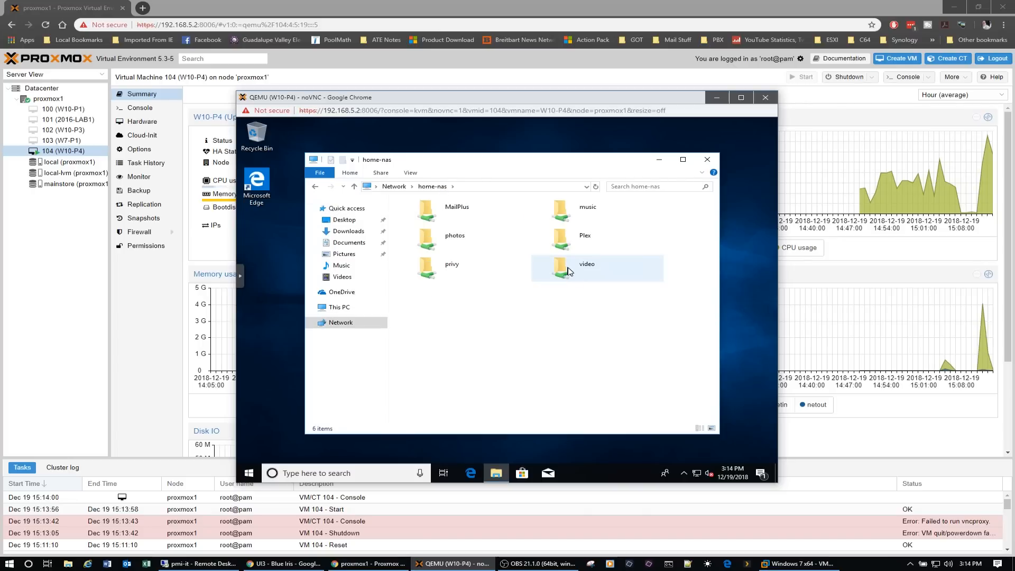
- Map the video share on home-nas as network drive V:
right_click(569, 271)
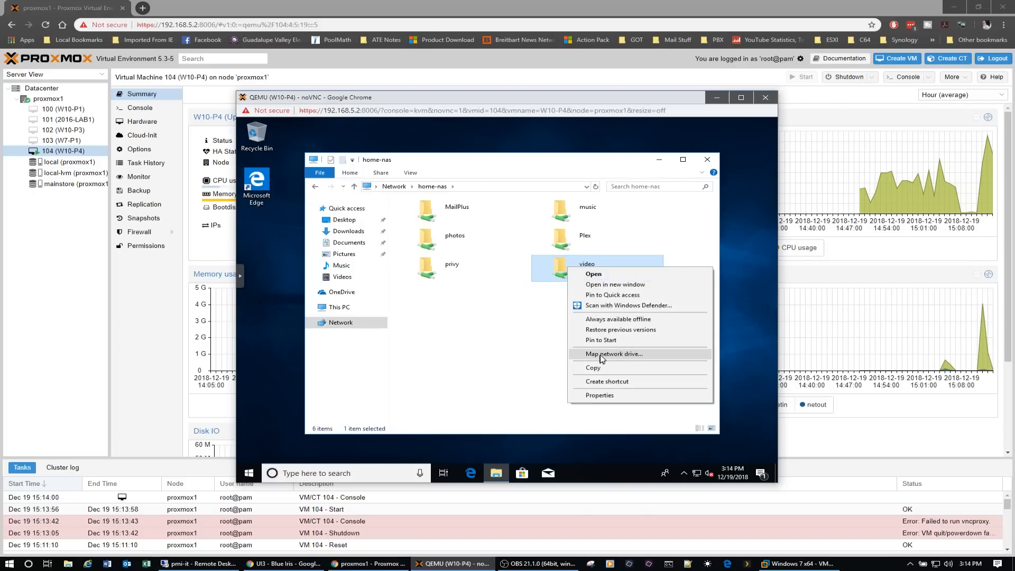
click(601, 354)
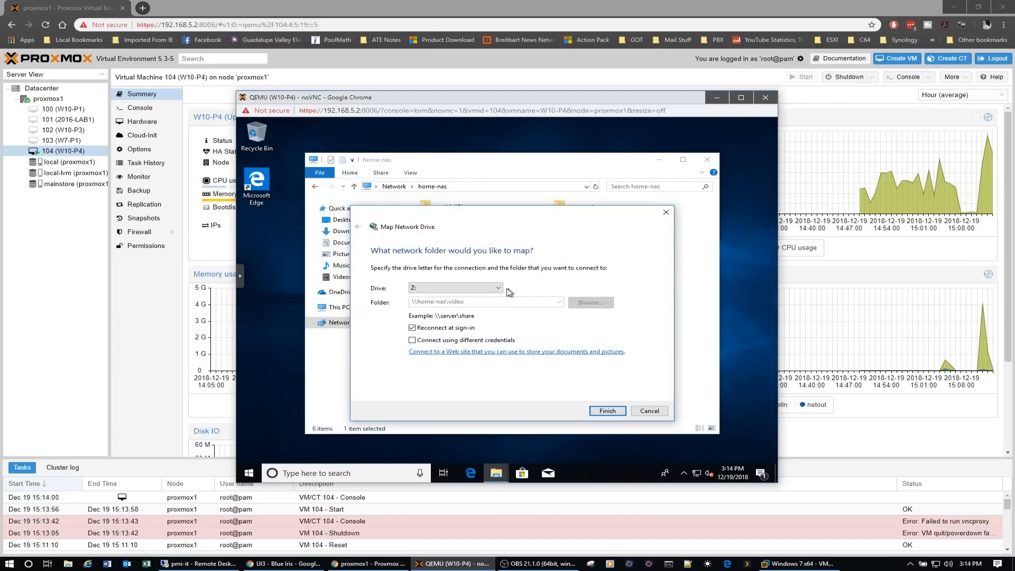
click(500, 288)
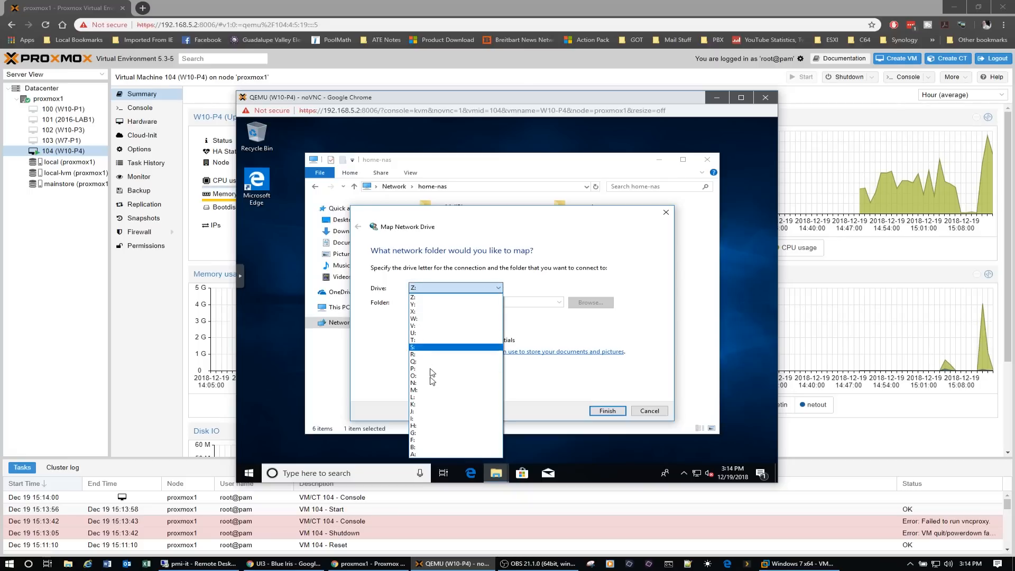
click(428, 326)
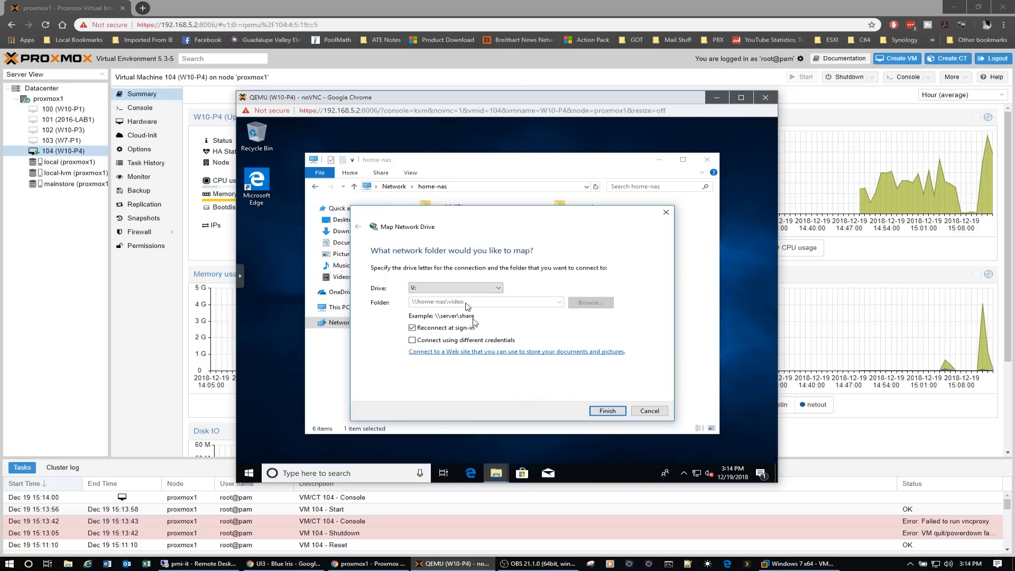
click(618, 413)
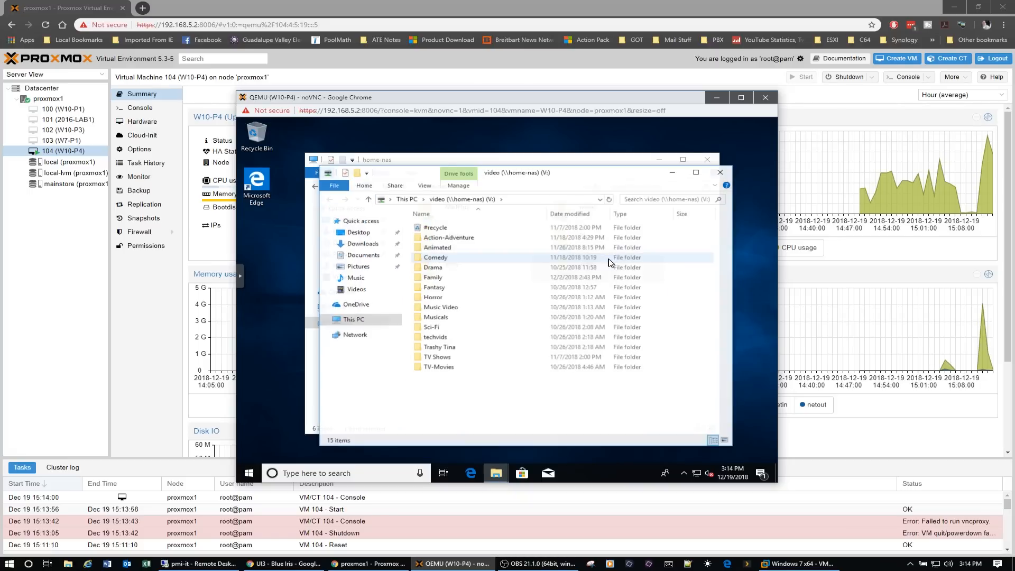
- Open the Sci-Fi folder on drive V: and copy the five folders from Alien through Aliens
click(446, 329)
double_click(445, 328)
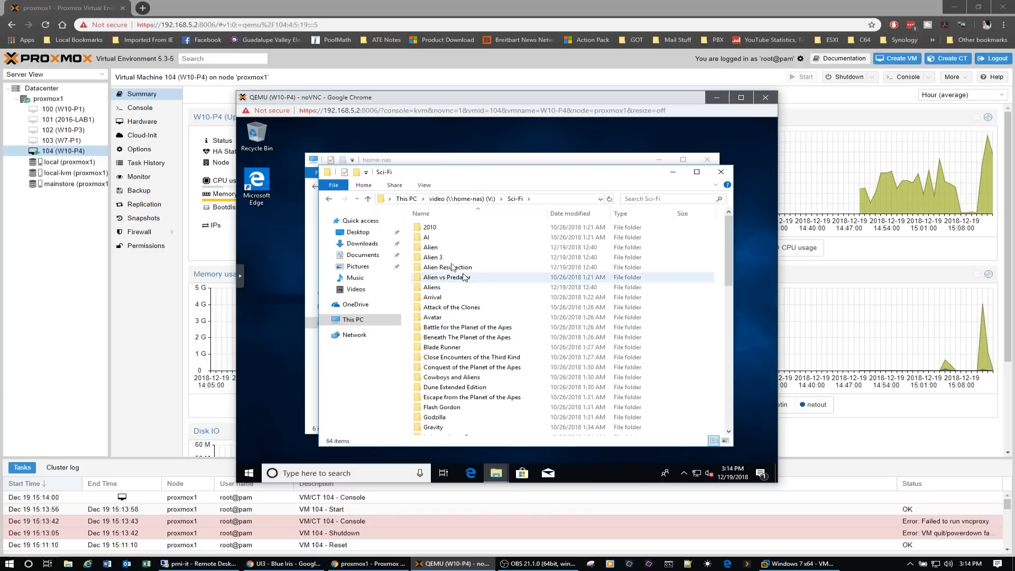
click(441, 249)
ctrl+click(444, 287)
ctrl+click(448, 268)
ctrl+click(447, 277)
ctrl+click(443, 258)
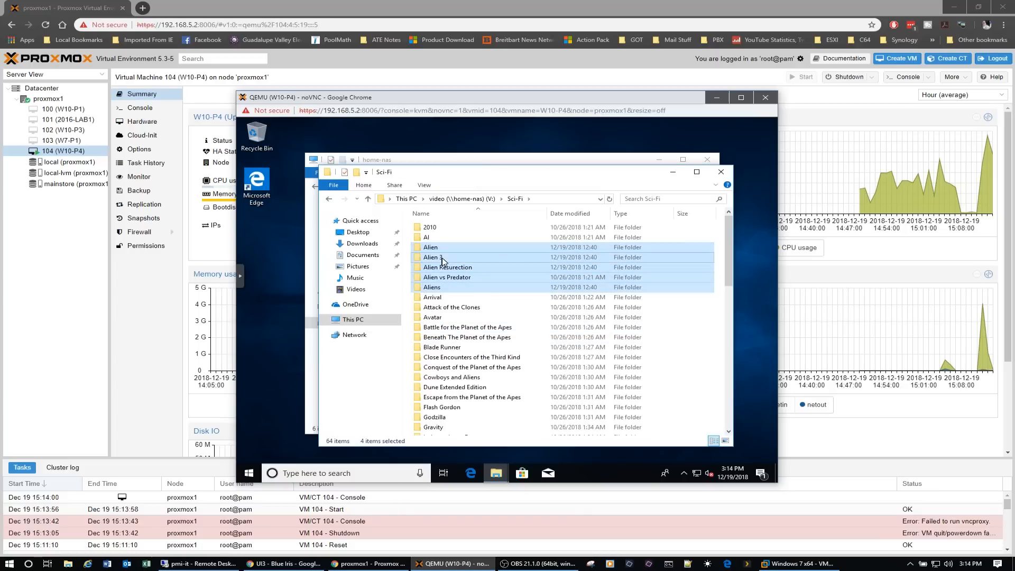
right_click(443, 259)
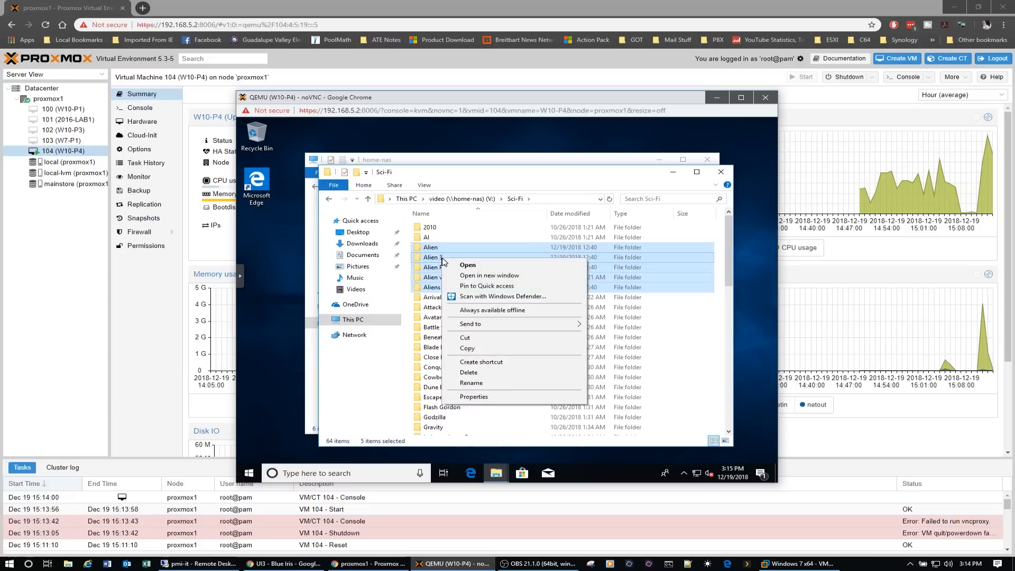
click(473, 349)
- Create a new folder named test on Local Disk (C:)
click(368, 323)
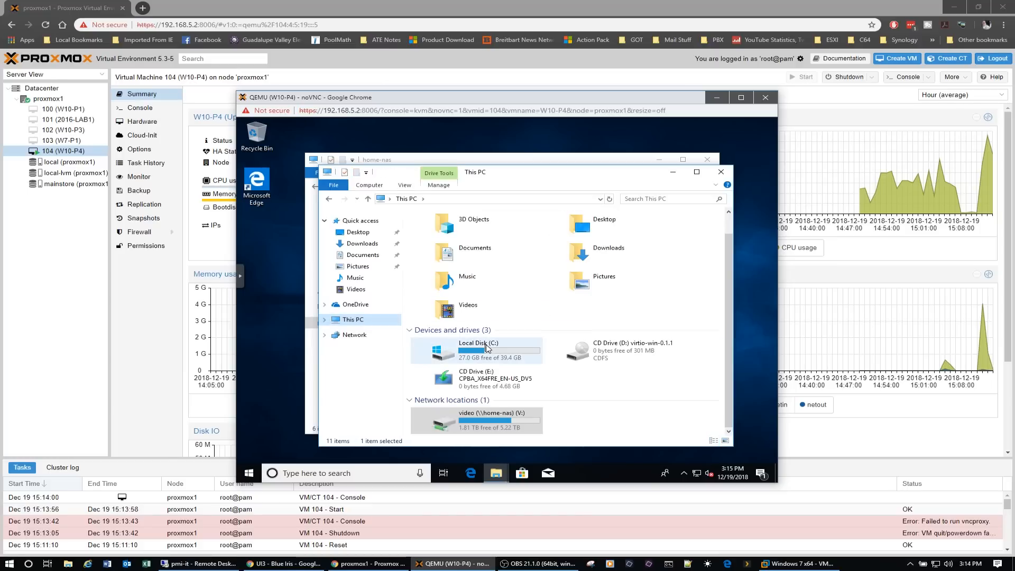
double_click(488, 349)
right_click(488, 349)
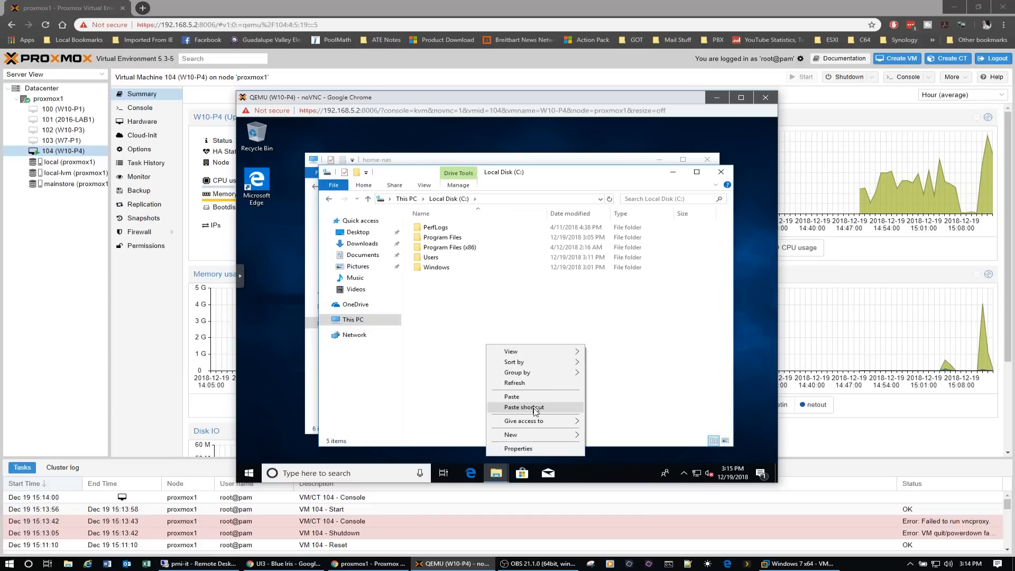
mouse_move(540, 437)
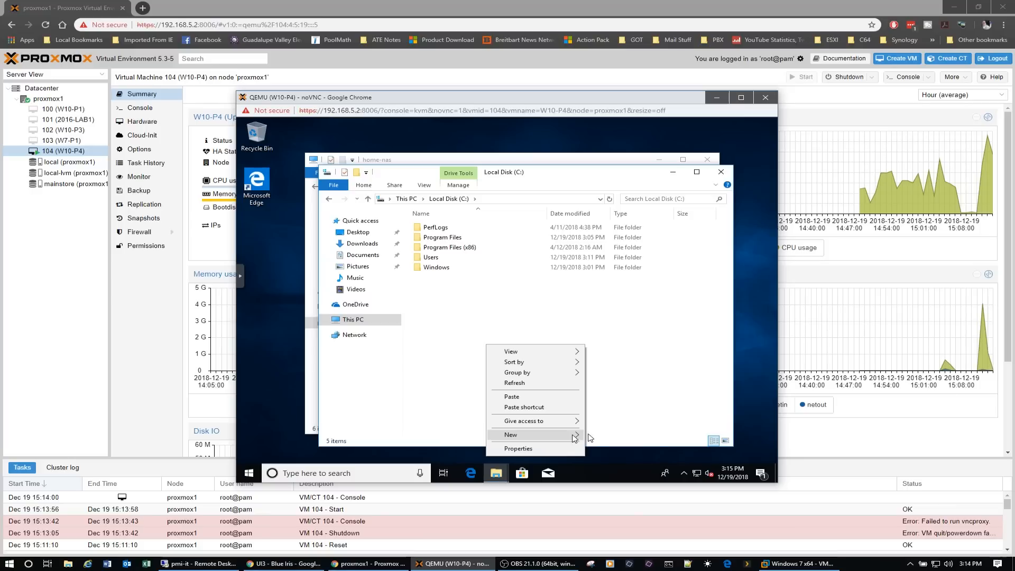
click(599, 436)
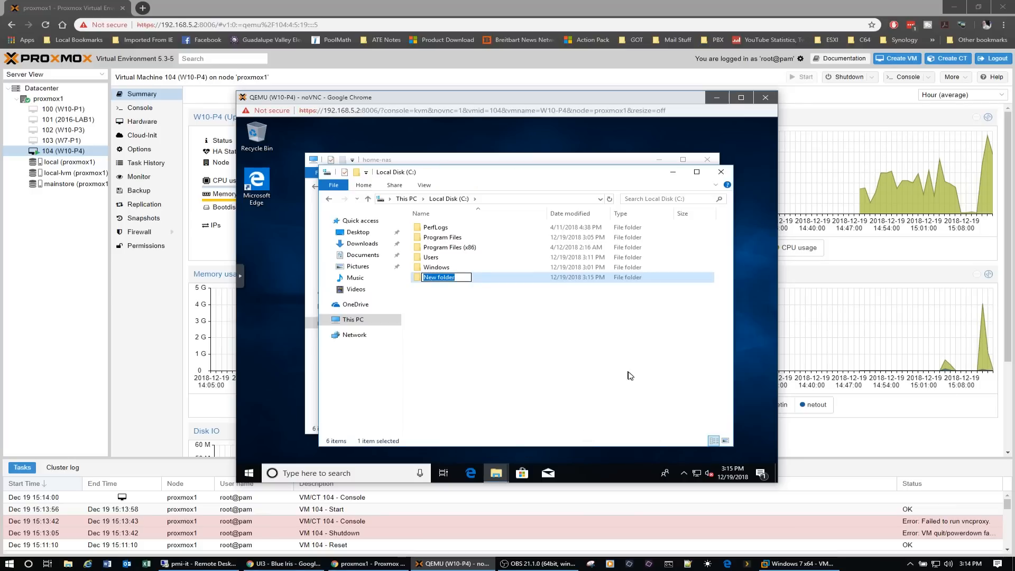
text(test)
key(Return)
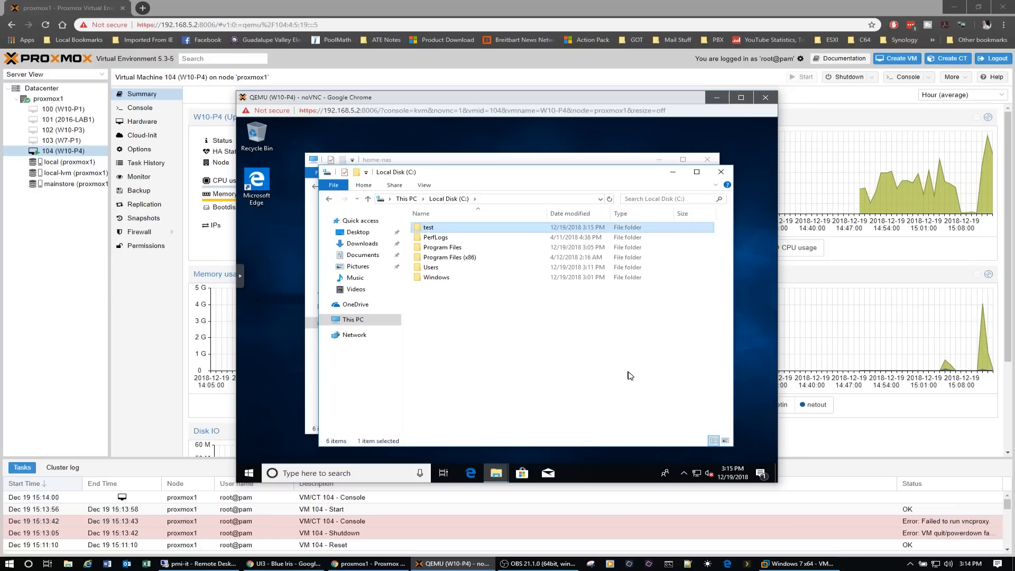
- Paste the copied folders into C:\test, expand the transfer details, and close both File Explorer windows once copying finishes
double_click(429, 228)
right_click(467, 299)
click(497, 362)
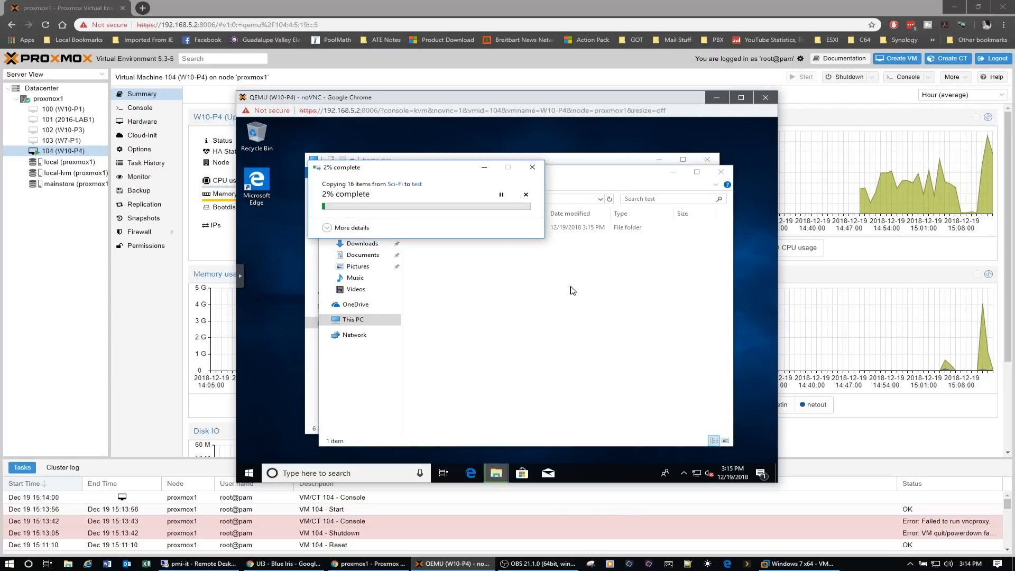
click(327, 228)
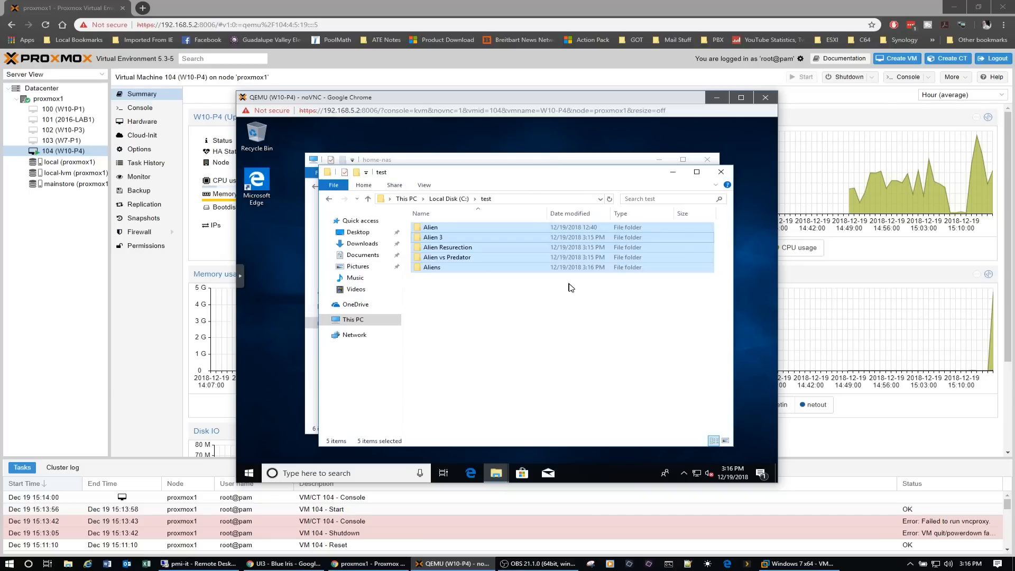
click(722, 172)
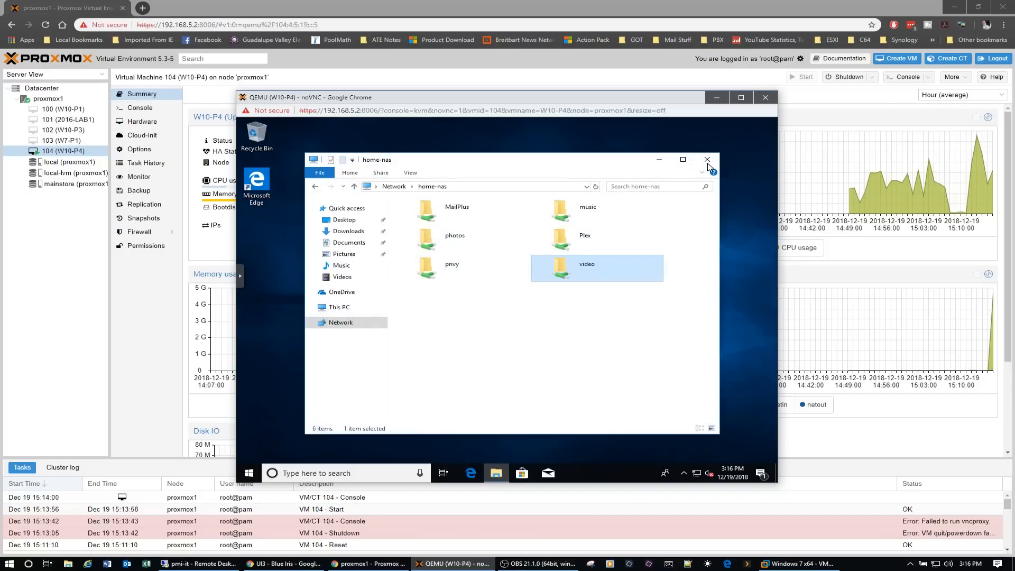
click(708, 160)
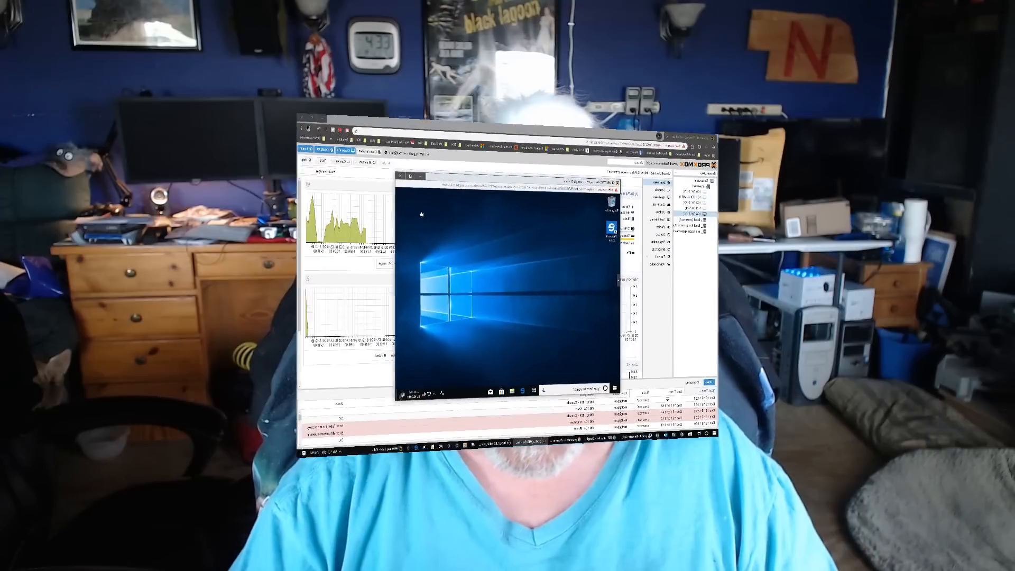